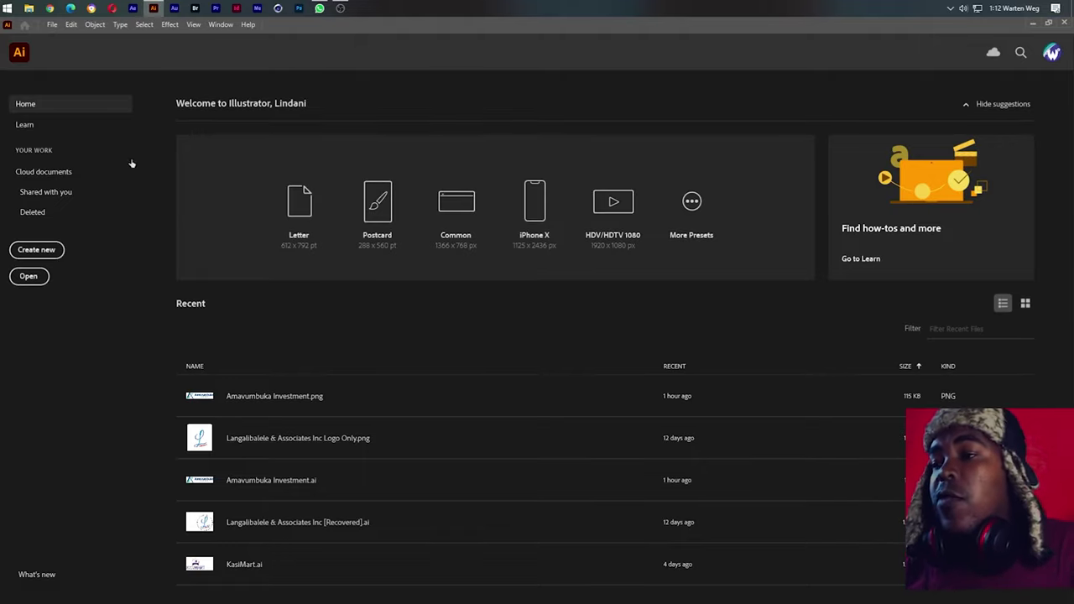
Step: Create a new 1200 × 700 px document from the preset, named 'House Groove'
{"action": "left_click", "coordinate": [36, 249]}
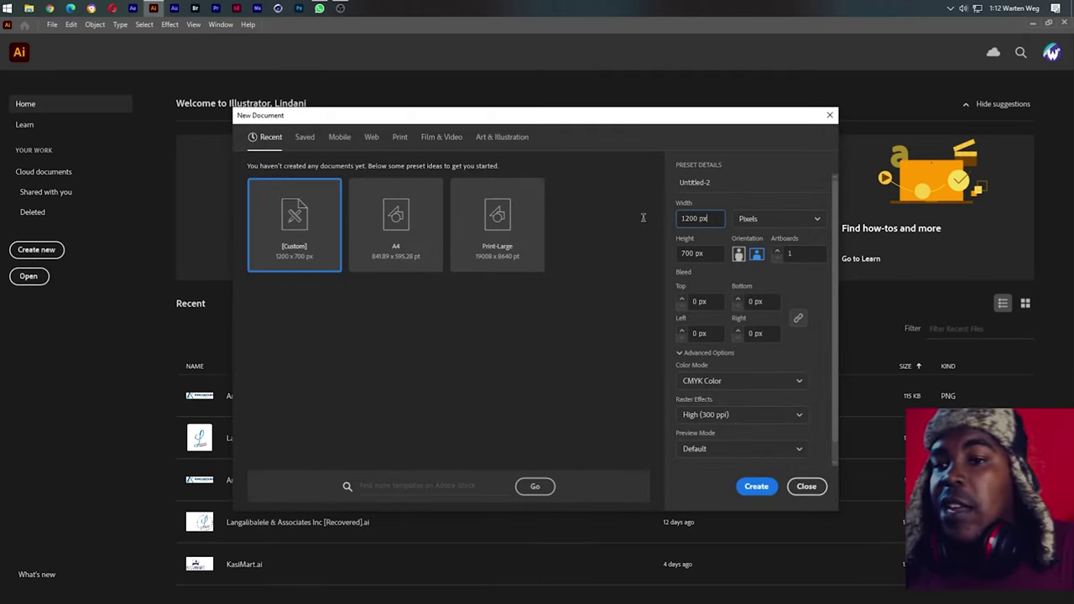
{"action": "left_click", "coordinate": [697, 218]}
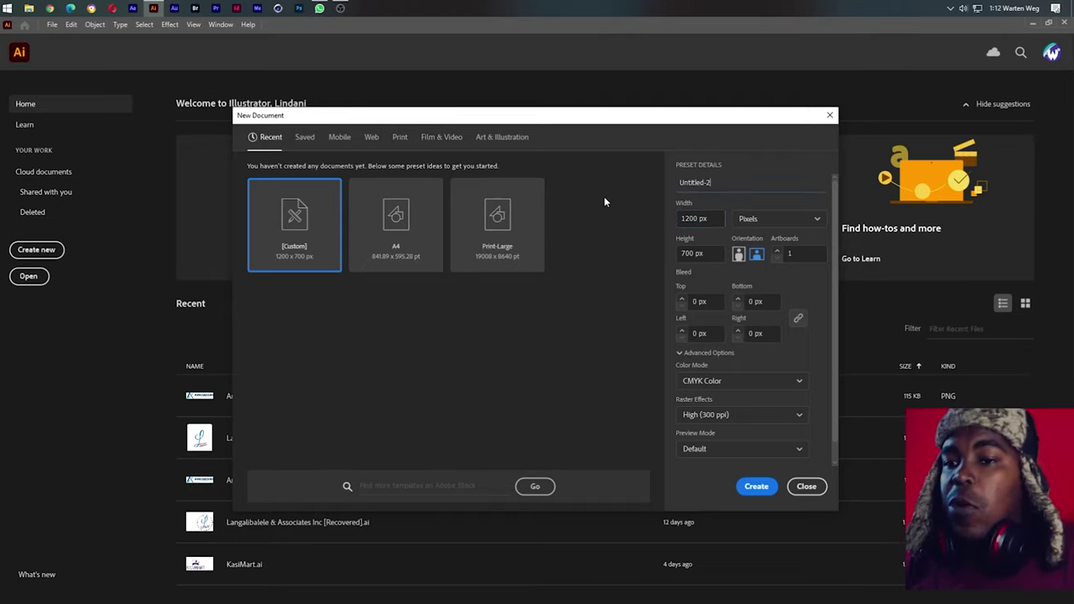
{"action": "left_click", "coordinate": [632, 208]}
{"action": "left_click", "coordinate": [726, 184]}
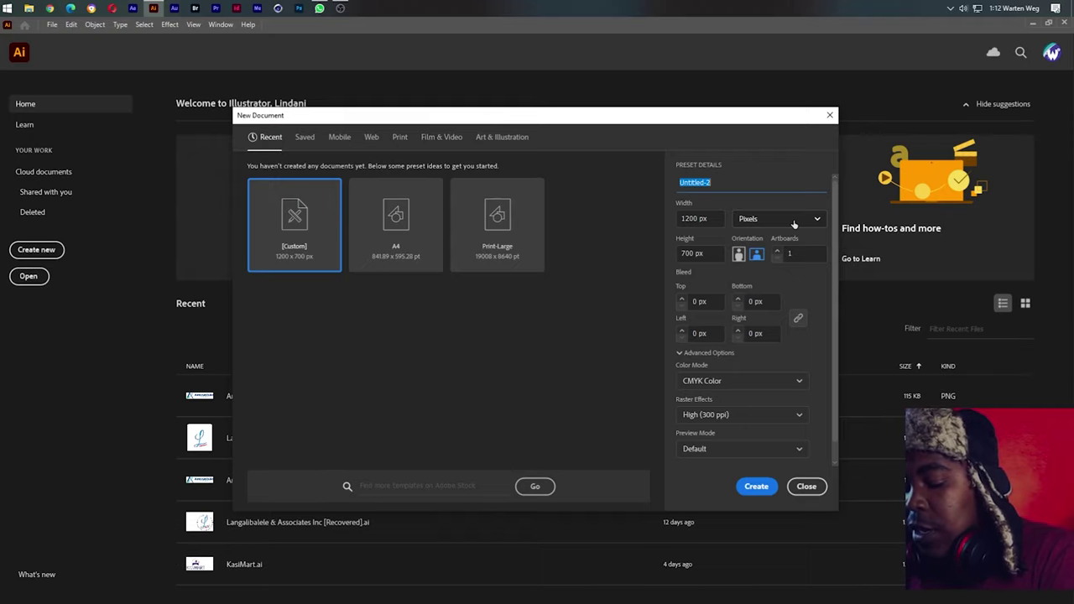
{"action": "type", "text": "House"}
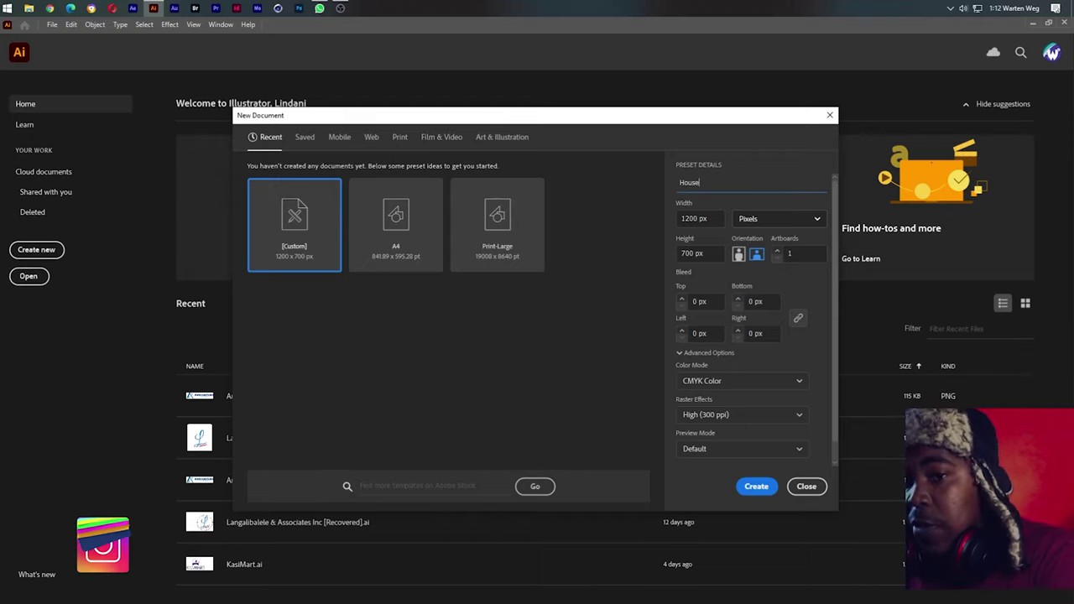
{"action": "type", "text": " Groove"}
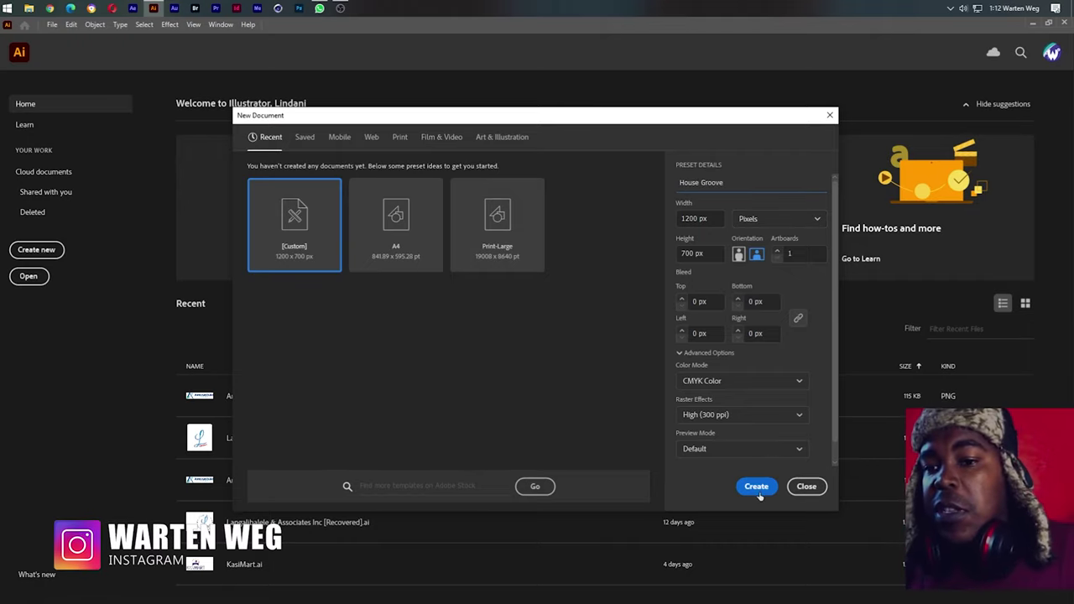
{"action": "left_click", "coordinate": [756, 487]}
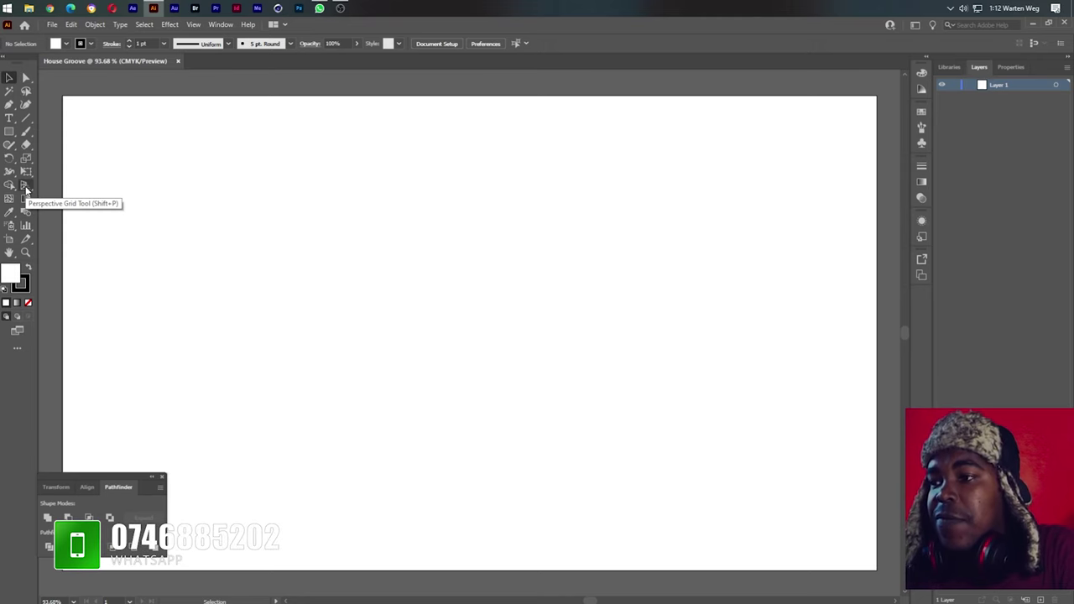
Step: Show the two-point perspective grid, select the Rectangle tool, and set black fill with no stroke
{"action": "left_click", "coordinate": [25, 188]}
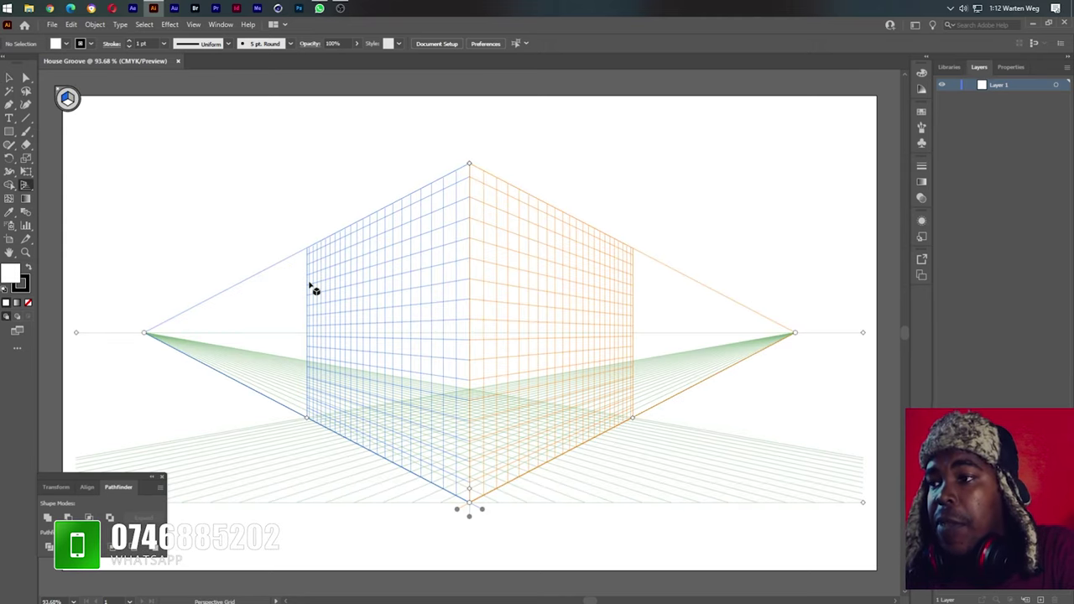
{"action": "scroll", "coordinate": [401, 388], "scroll_direction": "up", "scroll_amount": 1}
{"action": "scroll", "coordinate": [392, 398], "scroll_direction": "up", "scroll_amount": 3}
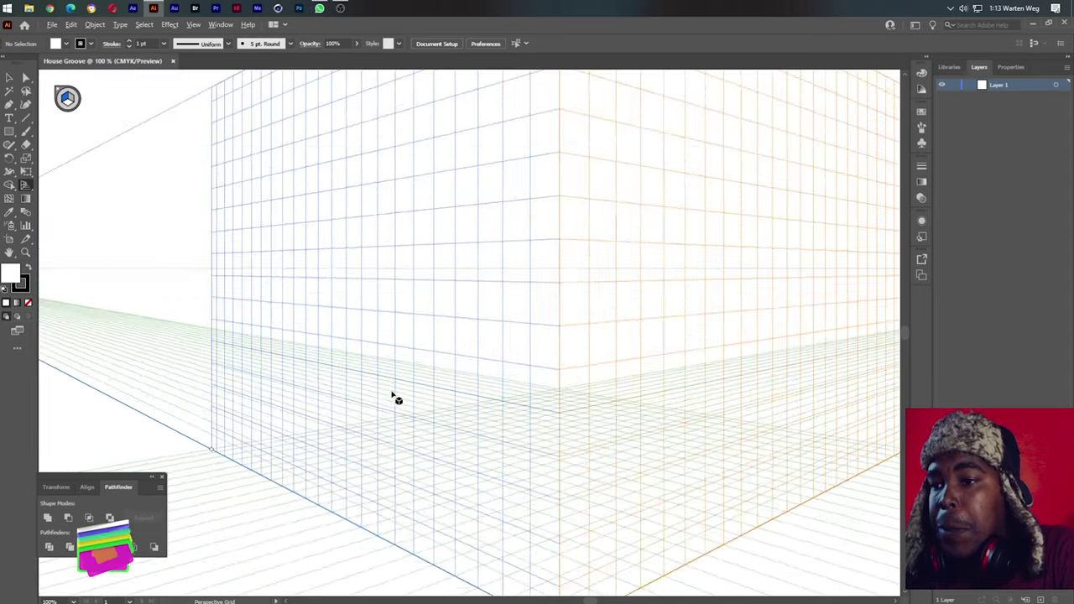
{"action": "scroll", "coordinate": [395, 398], "scroll_direction": "up", "scroll_amount": 2}
{"action": "scroll", "coordinate": [391, 388], "scroll_direction": "down", "scroll_amount": 1}
{"action": "scroll", "coordinate": [390, 384], "scroll_direction": "down", "scroll_amount": 1}
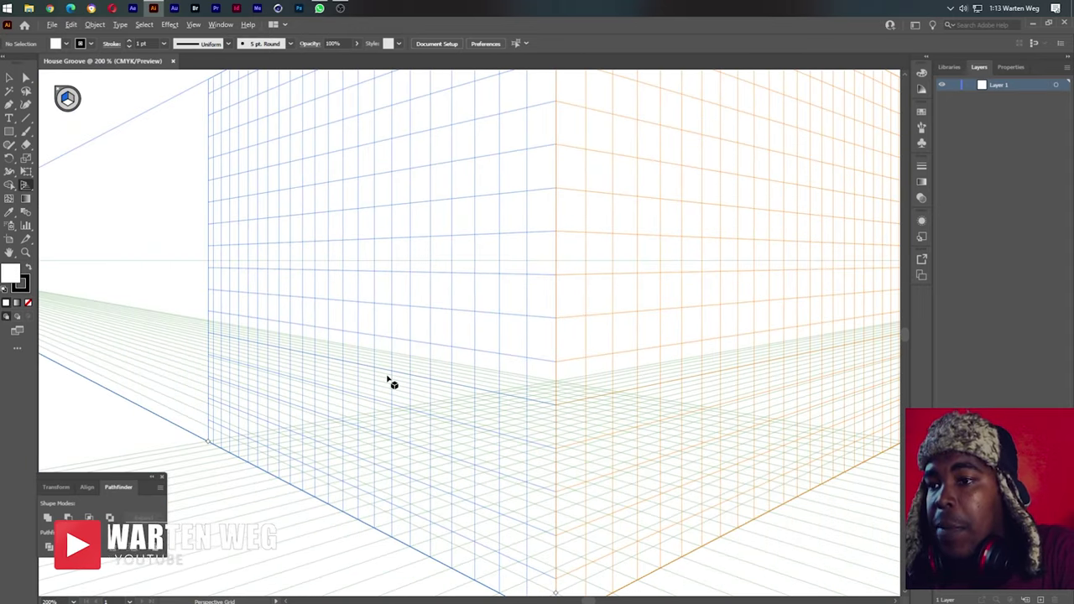
{"action": "scroll", "coordinate": [390, 382], "scroll_direction": "down", "scroll_amount": 2}
{"action": "scroll", "coordinate": [458, 352], "scroll_direction": "up", "scroll_amount": 1}
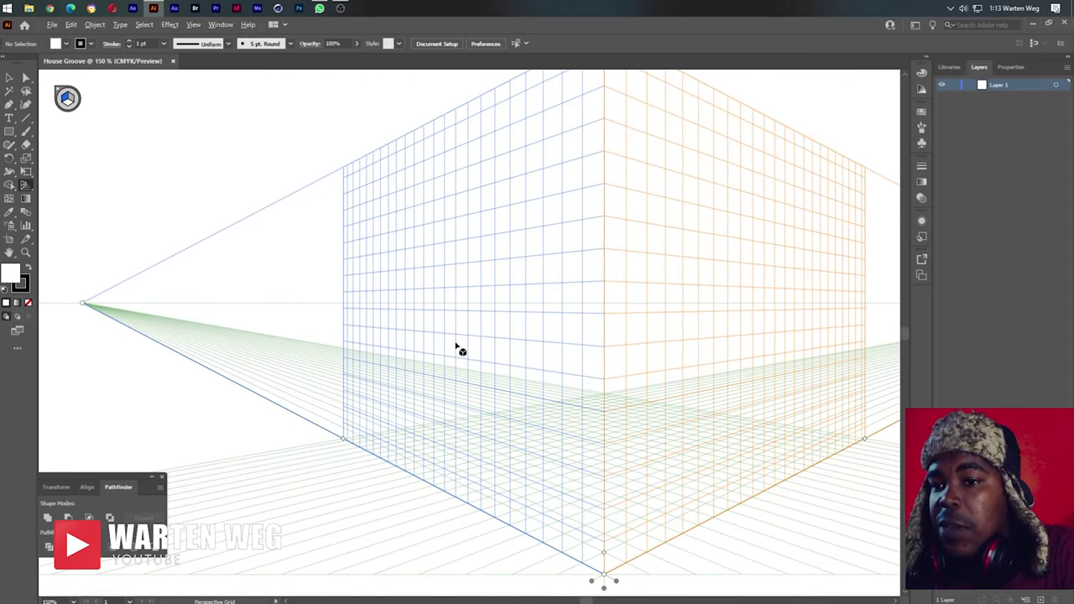
{"action": "scroll", "coordinate": [458, 348], "scroll_direction": "up", "scroll_amount": 1}
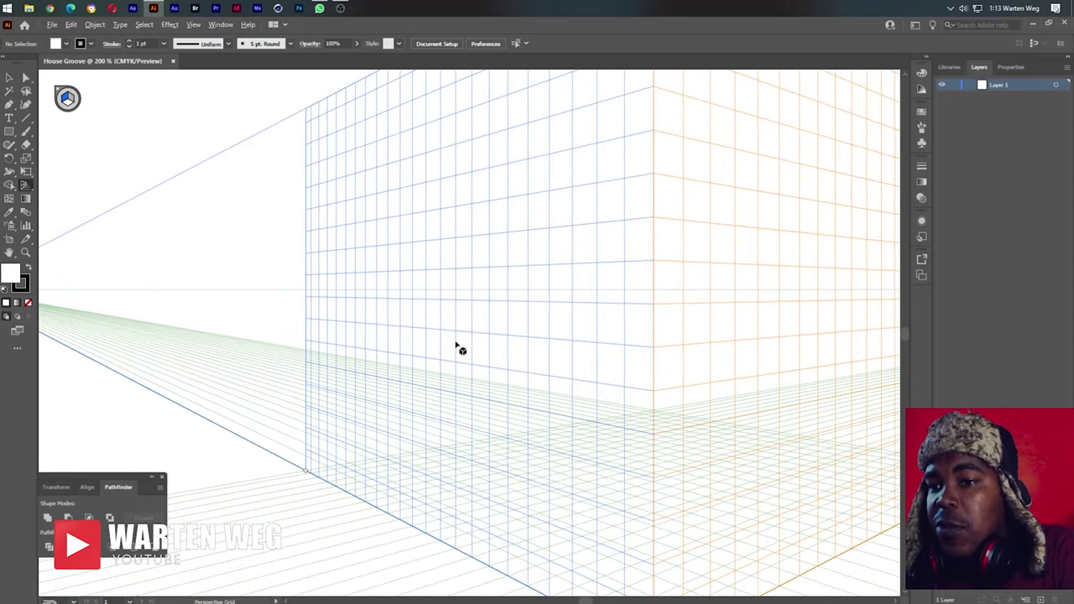
{"action": "left_click", "coordinate": [10, 131]}
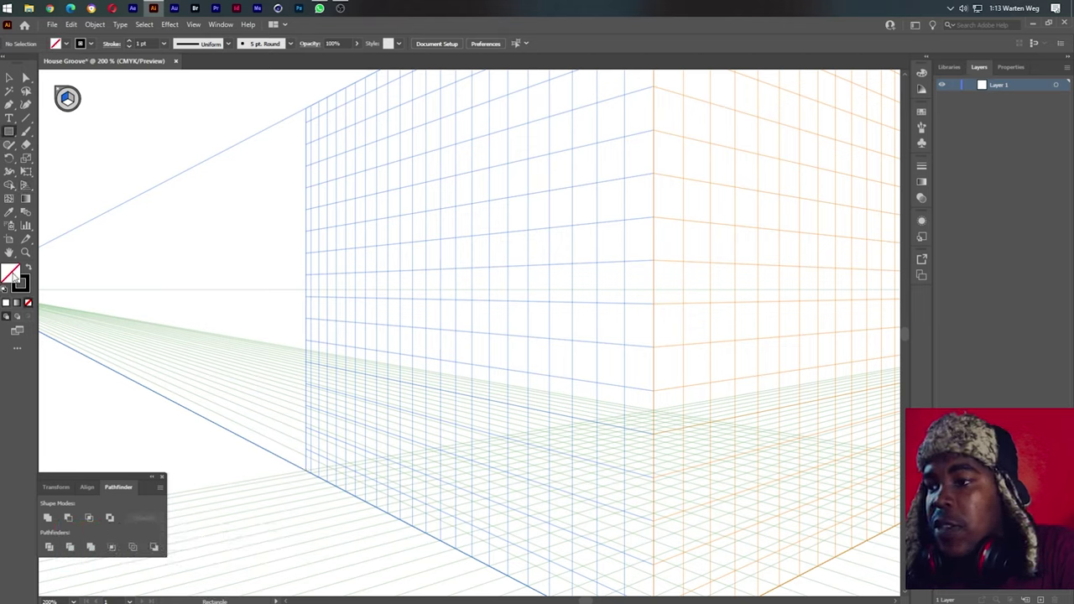
{"action": "left_click", "coordinate": [29, 268]}
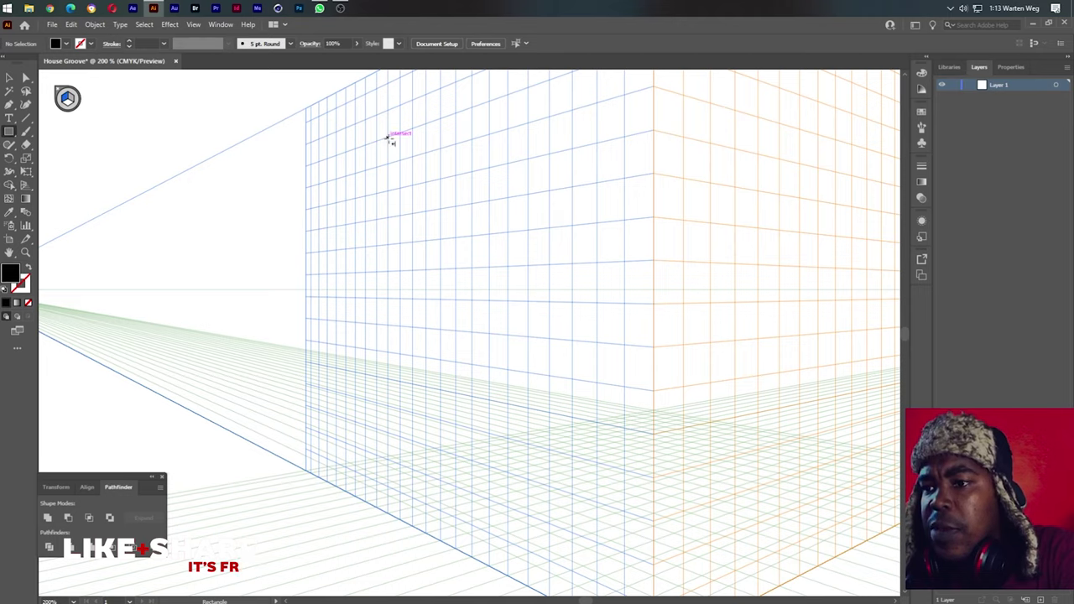
Step: Draw the G's left upright, bottom bar and a right upright on the grid wall
{"action": "left_click_drag", "start_coordinate": [388, 136], "coordinate": [404, 329]}
{"action": "scroll", "coordinate": [439, 333], "scroll_direction": "up", "scroll_amount": 1}
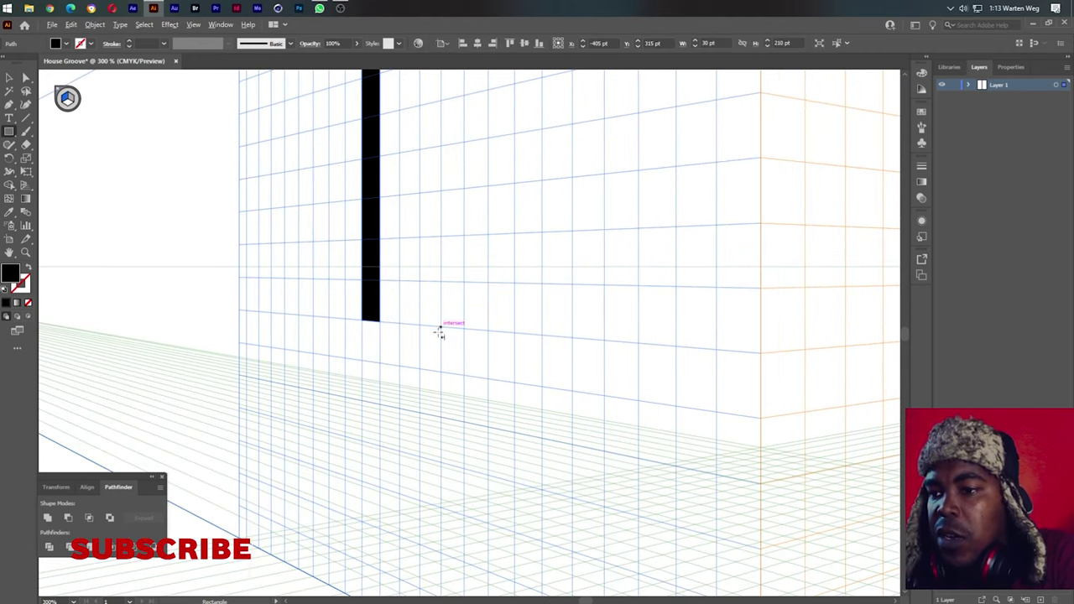
{"action": "mouse_move", "coordinate": [366, 286]}
{"action": "left_mouse_down"}
{"action": "mouse_move", "coordinate": [444, 331]}
{"action": "mouse_move", "coordinate": [544, 336]}
{"action": "mouse_move", "coordinate": [522, 241]}
{"action": "mouse_move", "coordinate": [542, 148]}
{"action": "mouse_move", "coordinate": [542, 80]}
{"action": "left_mouse_up"}
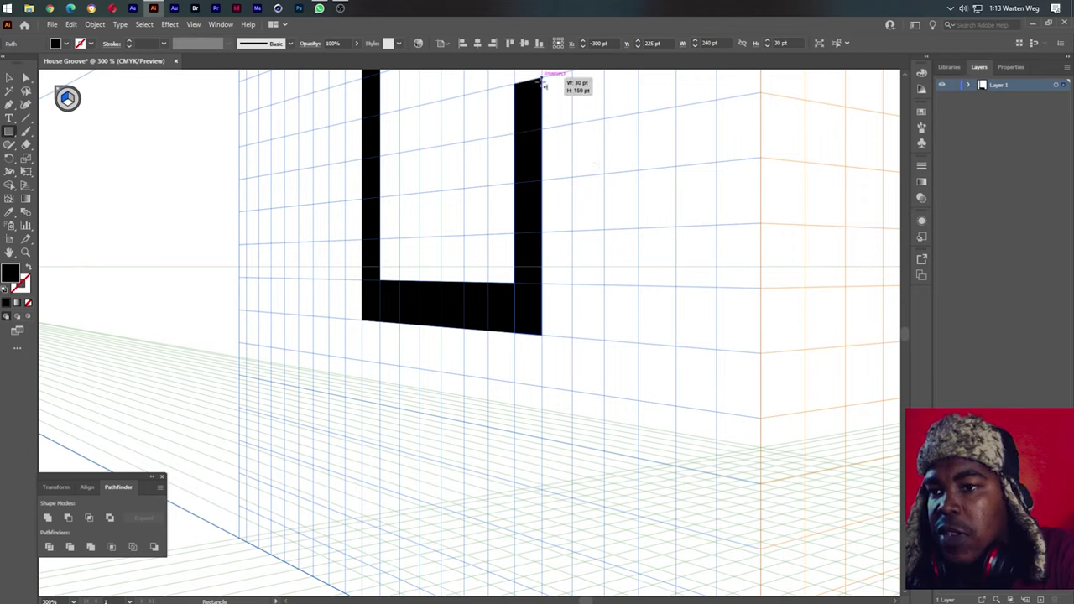
{"action": "mouse_move", "coordinate": [543, 82]}
{"action": "left_mouse_down"}
{"action": "mouse_move", "coordinate": [543, 135]}
{"action": "mouse_move", "coordinate": [543, 81]}
{"action": "left_mouse_up"}
{"action": "left_click_drag", "start_coordinate": [438, 180], "coordinate": [538, 293]}
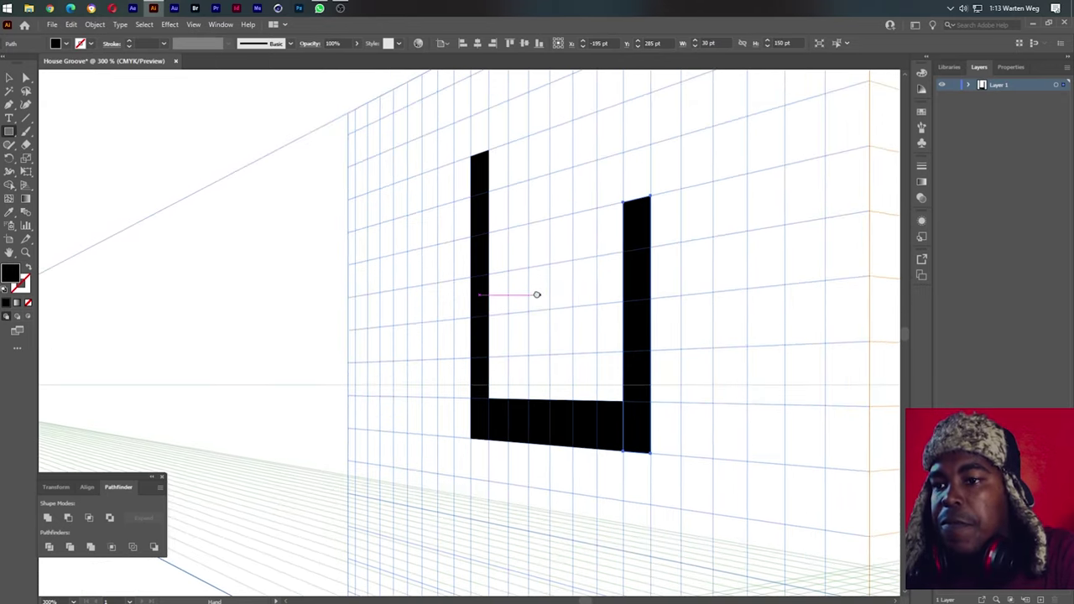
Step: Replace the right upright with a shorter one and add the G's remaining bar
{"action": "key", "text": "shift+v"}
{"action": "left_click_drag", "start_coordinate": [642, 224], "coordinate": [645, 222]}
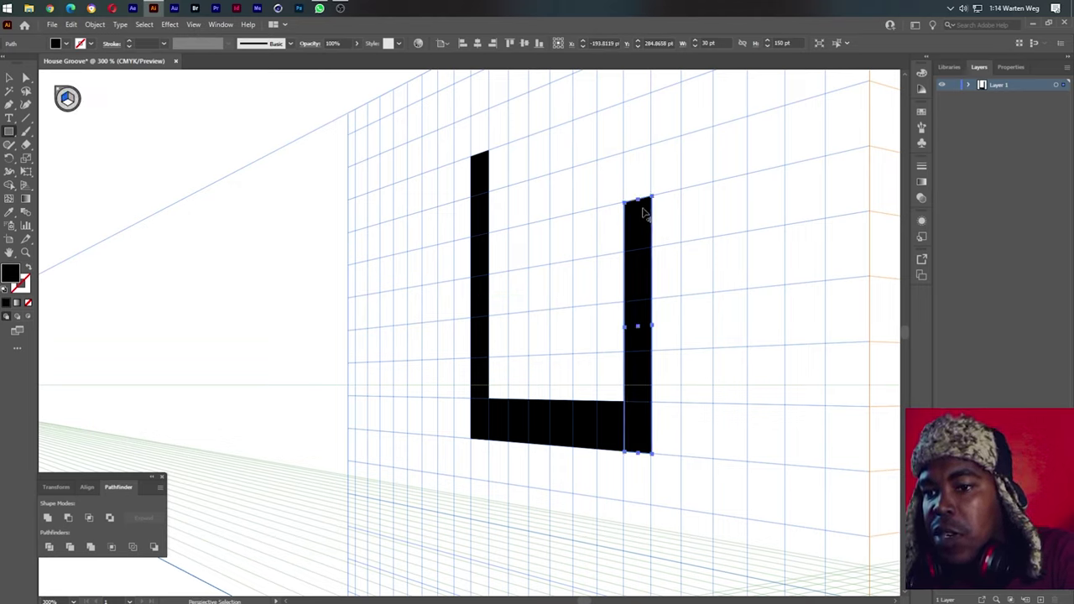
{"action": "key", "text": "Delete"}
{"action": "key", "text": "m"}
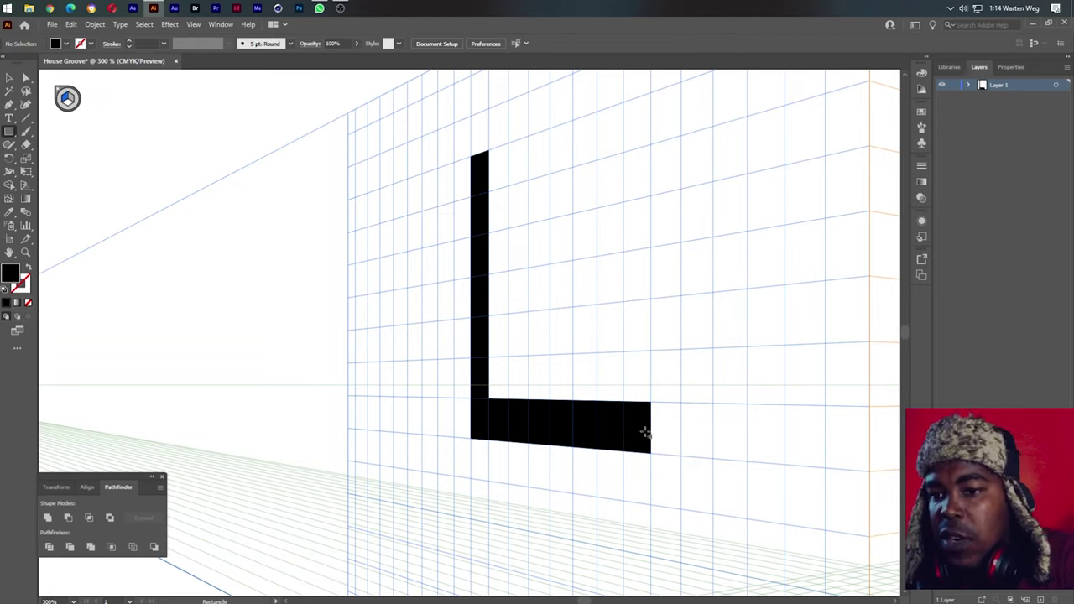
{"action": "mouse_move", "coordinate": [627, 448]}
{"action": "left_mouse_down"}
{"action": "mouse_move", "coordinate": [653, 243]}
{"action": "mouse_move", "coordinate": [529, 312]}
{"action": "left_mouse_up"}
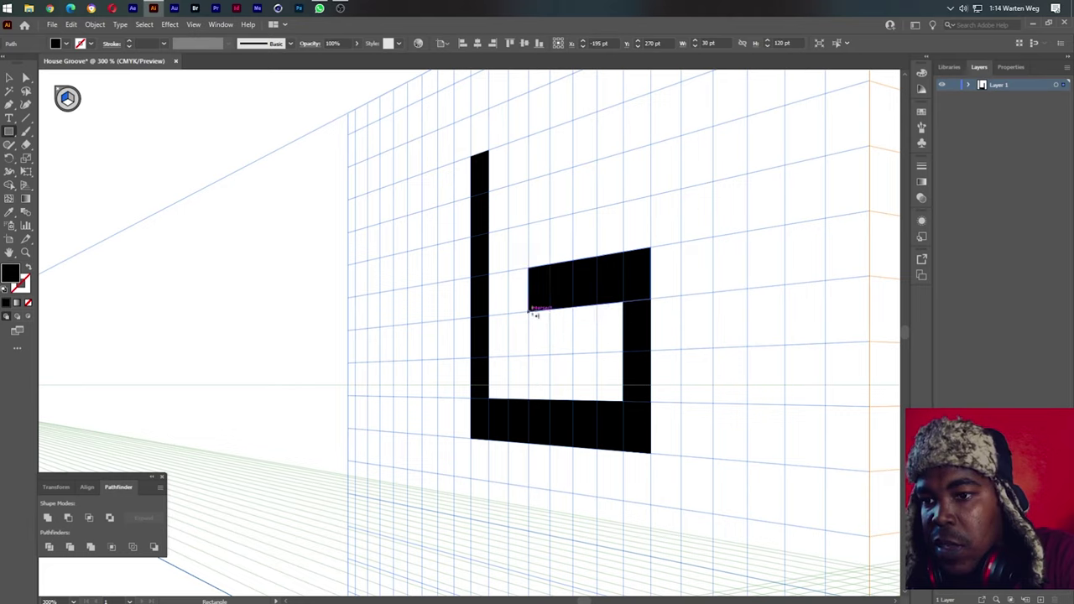
{"action": "left_click_drag", "start_coordinate": [473, 154], "coordinate": [652, 148]}
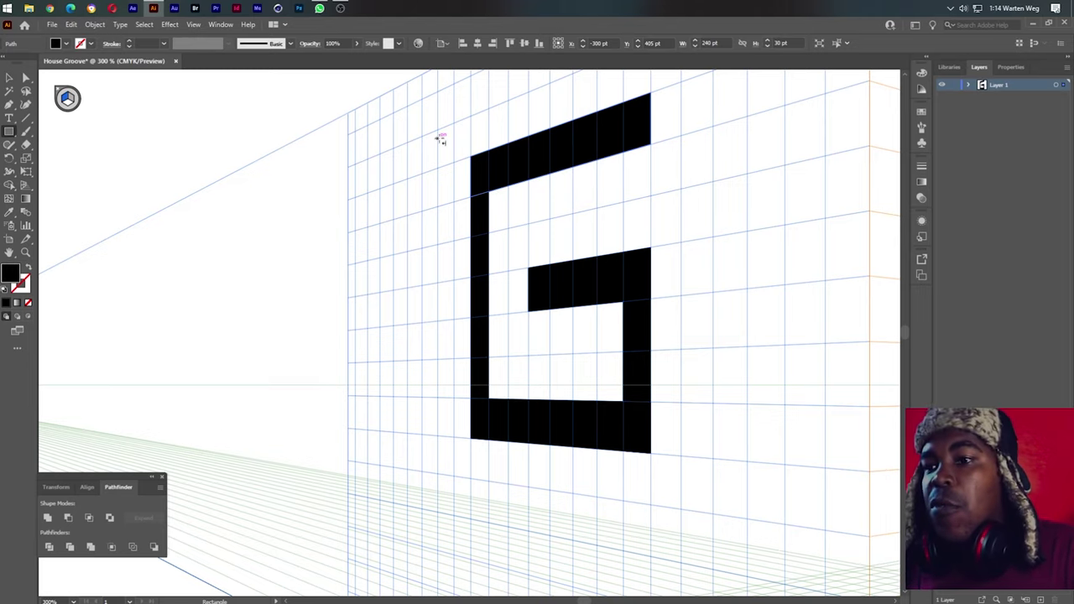
{"action": "left_click_drag", "start_coordinate": [532, 109], "coordinate": [524, 240]}
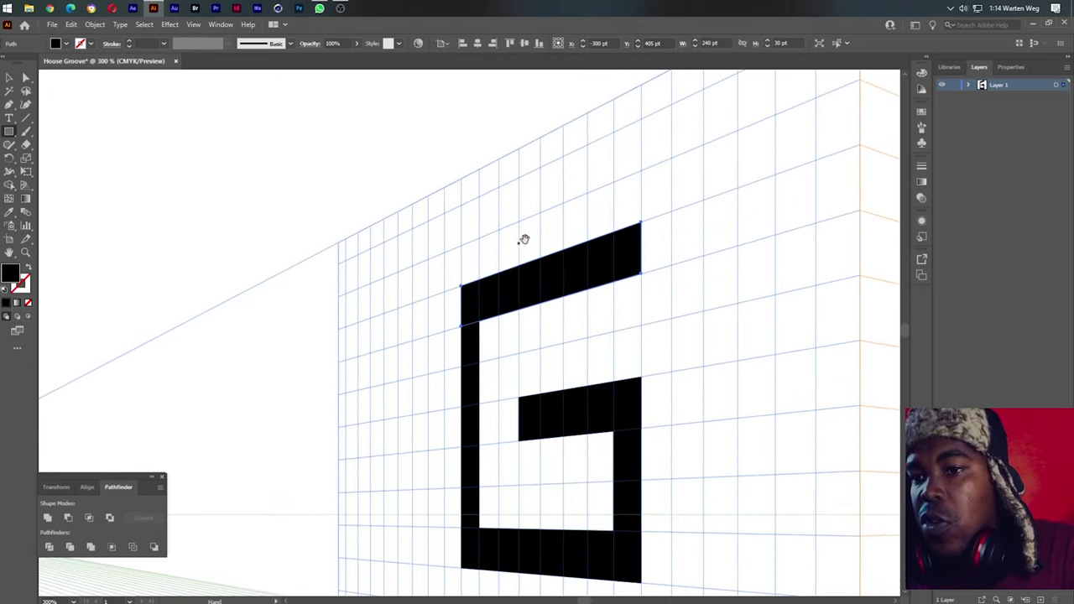
{"action": "key", "text": "space"}
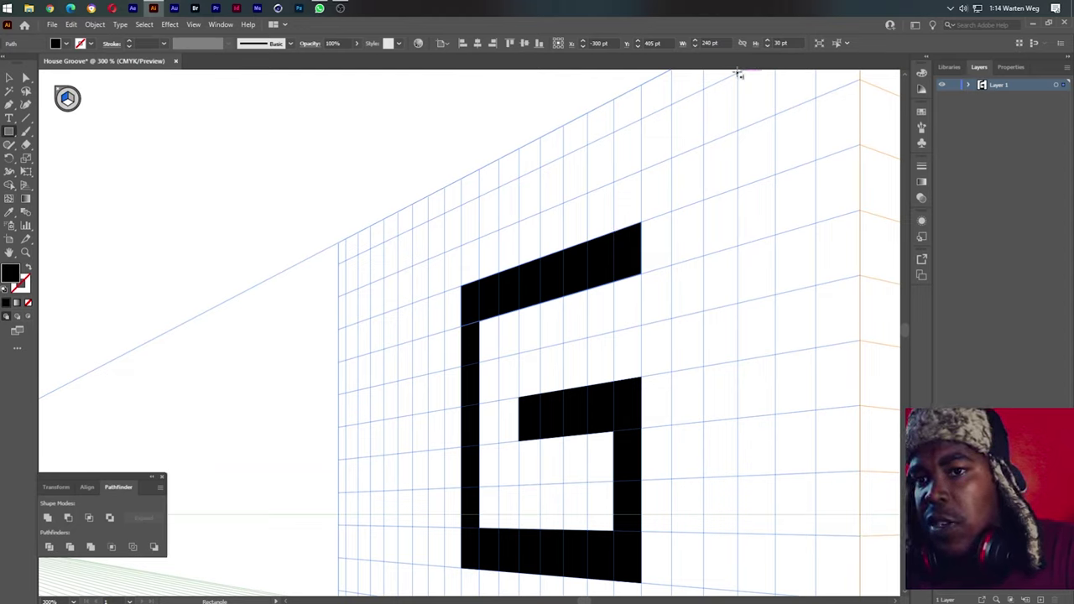
Step: Draw top, left, bottom and right perspective bars forming a square frame around the G
{"action": "mouse_move", "coordinate": [737, 75]}
{"action": "left_mouse_down"}
{"action": "mouse_move", "coordinate": [626, 172]}
{"action": "mouse_move", "coordinate": [489, 210]}
{"action": "mouse_move", "coordinate": [439, 243]}
{"action": "mouse_move", "coordinate": [430, 263]}
{"action": "mouse_move", "coordinate": [413, 262]}
{"action": "mouse_move", "coordinate": [433, 487]}
{"action": "left_mouse_up"}
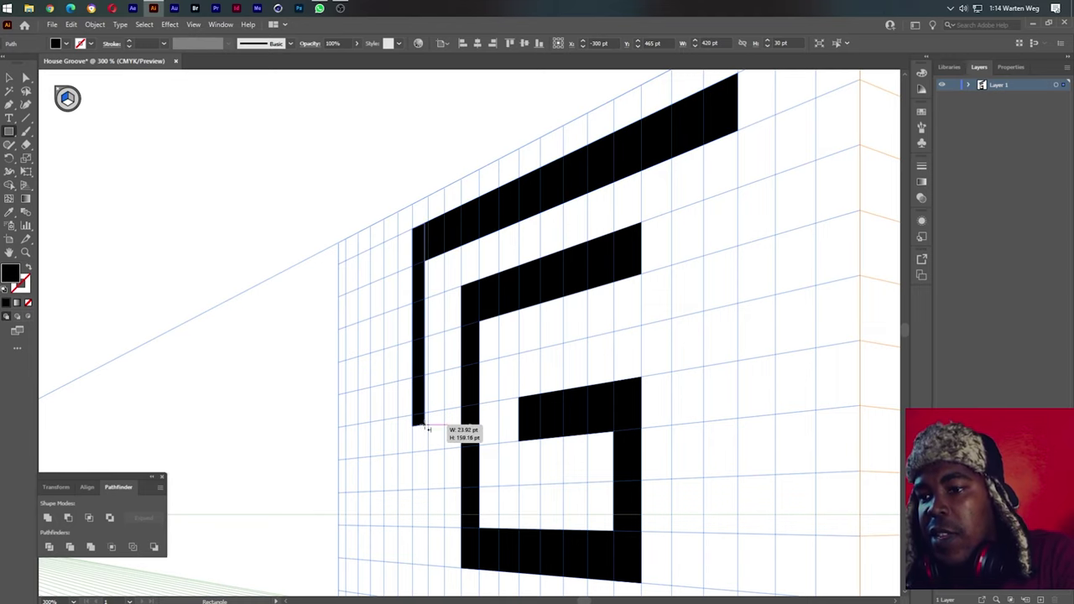
{"action": "mouse_move", "coordinate": [416, 546]}
{"action": "left_mouse_down"}
{"action": "mouse_move", "coordinate": [432, 372]}
{"action": "mouse_move", "coordinate": [431, 387]}
{"action": "mouse_move", "coordinate": [742, 440]}
{"action": "mouse_move", "coordinate": [741, 449]}
{"action": "mouse_move", "coordinate": [709, 77]}
{"action": "mouse_move", "coordinate": [704, 121]}
{"action": "left_mouse_up"}
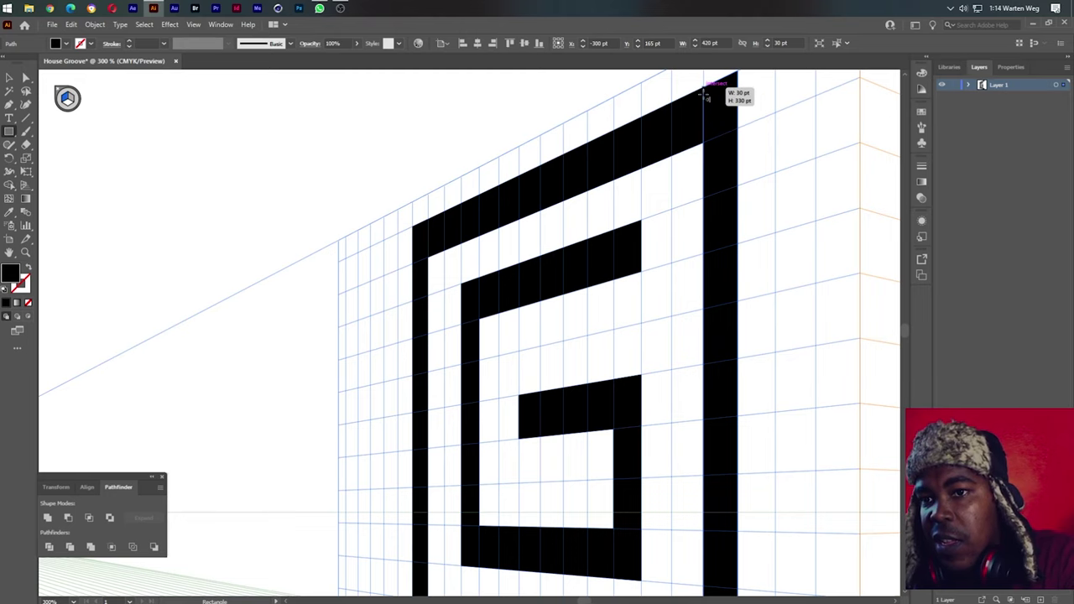
{"action": "left_click_drag", "start_coordinate": [704, 121], "coordinate": [705, 77]}
{"action": "scroll", "coordinate": [648, 270], "scroll_direction": "down", "scroll_amount": 2}
{"action": "scroll", "coordinate": [648, 270], "scroll_direction": "down", "scroll_amount": 3}
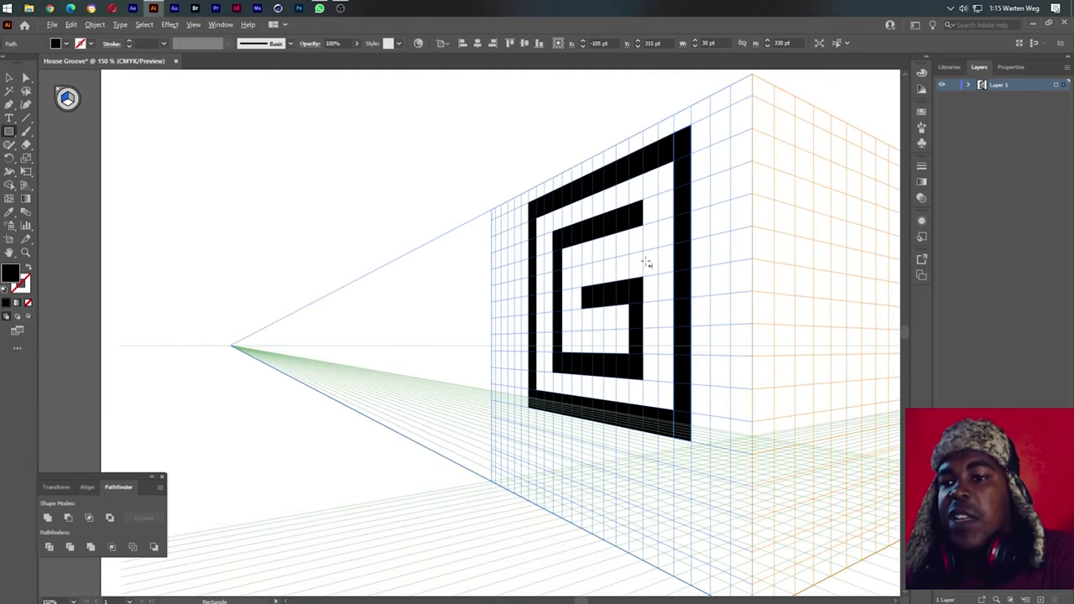
{"action": "scroll", "coordinate": [646, 263], "scroll_direction": "up", "scroll_amount": 1}
{"action": "scroll", "coordinate": [646, 264], "scroll_direction": "up", "scroll_amount": 2}
{"action": "scroll", "coordinate": [648, 262], "scroll_direction": "down", "scroll_amount": 1}
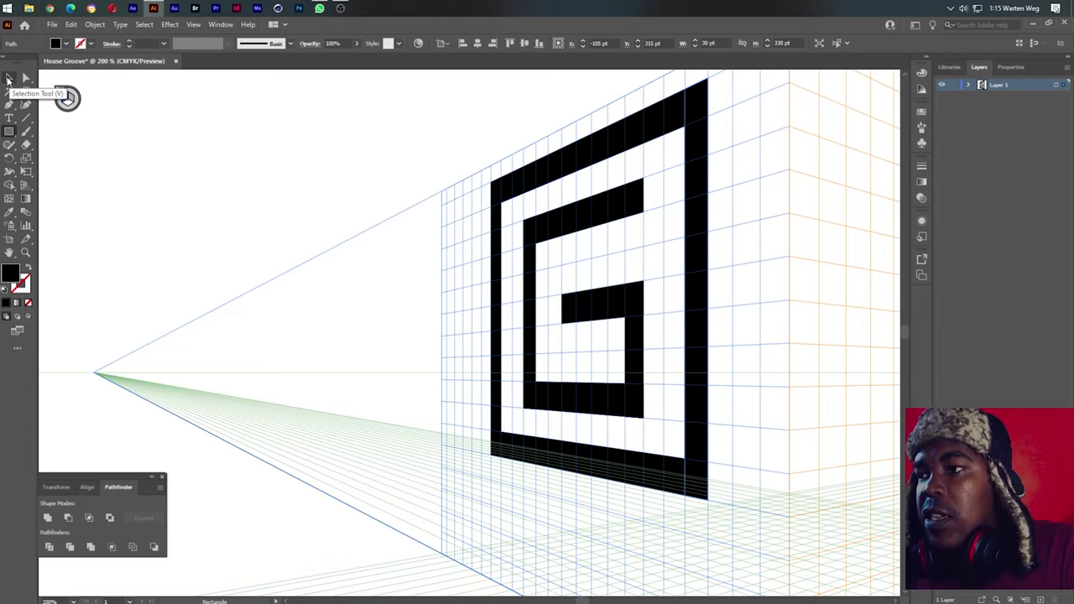
Step: Unite the frame's bars into one compound path and hide the perspective grid
{"action": "left_click", "coordinate": [8, 79]}
{"action": "left_click", "coordinate": [696, 121]}
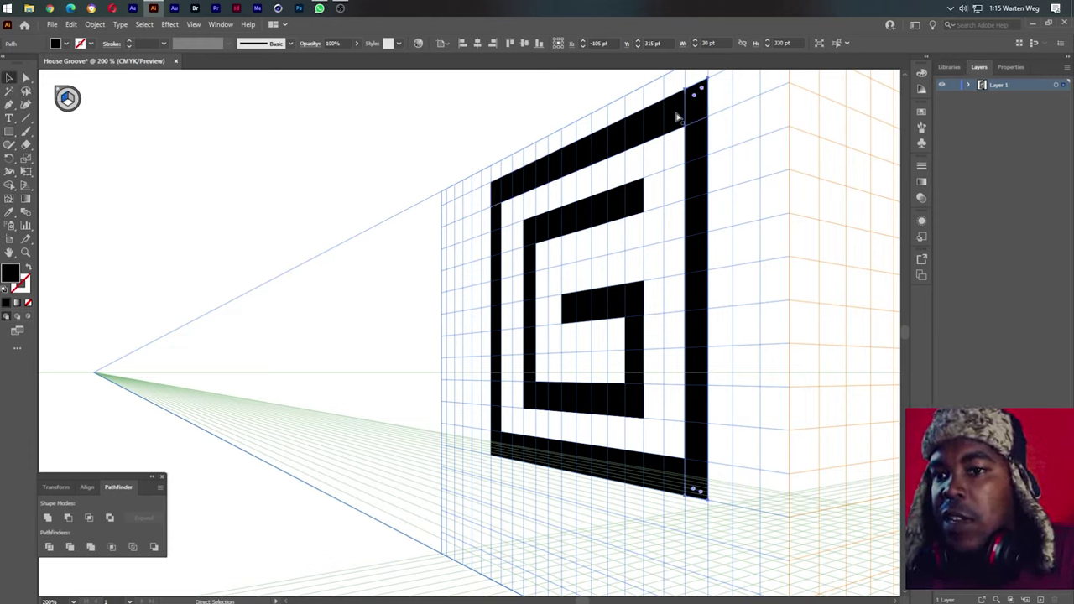
{"action": "left_click", "coordinate": [675, 118]}
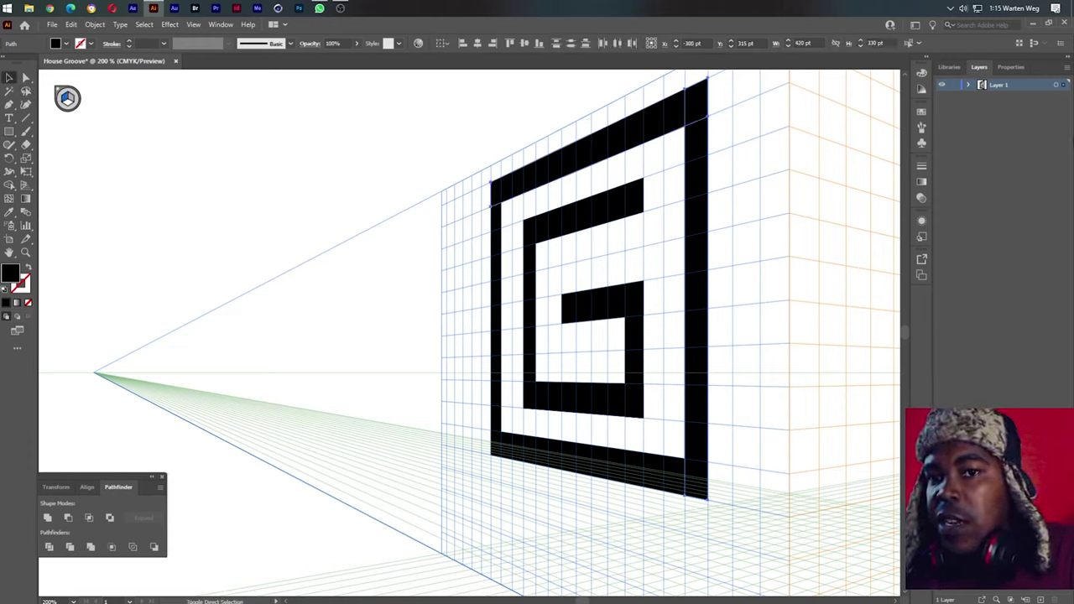
{"action": "left_click", "coordinate": [969, 84]}
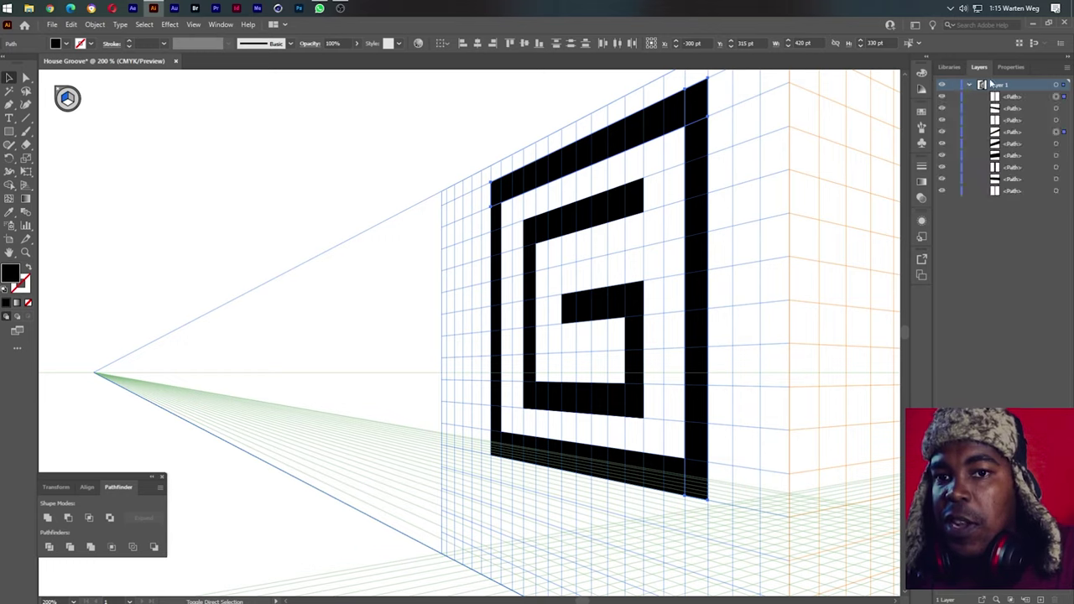
{"action": "left_click", "coordinate": [696, 192], "text": "shift"}
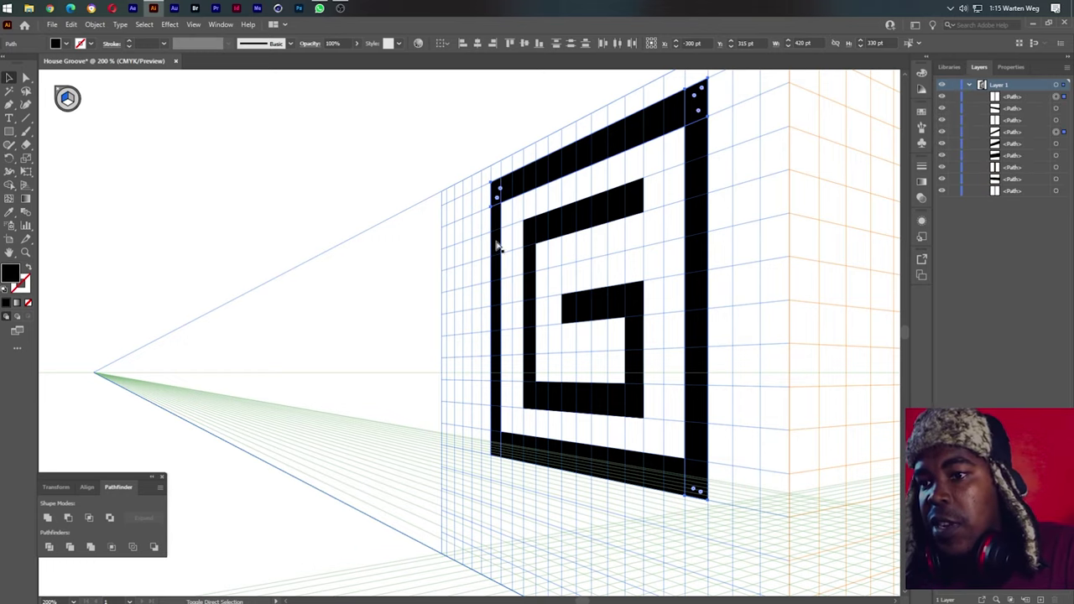
{"action": "left_click", "coordinate": [497, 243]}
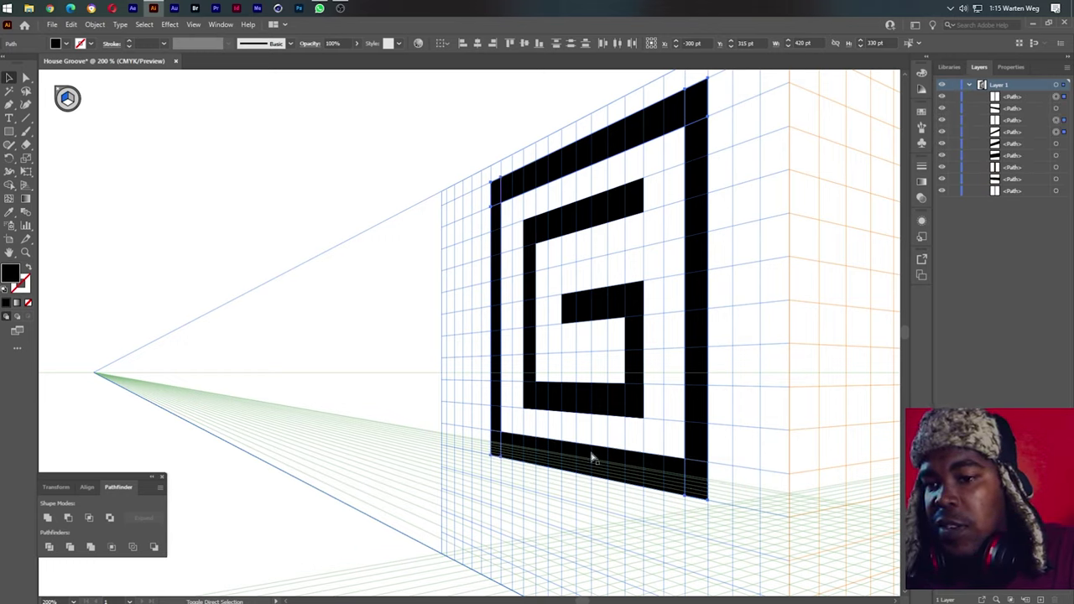
{"action": "left_click", "coordinate": [48, 518]}
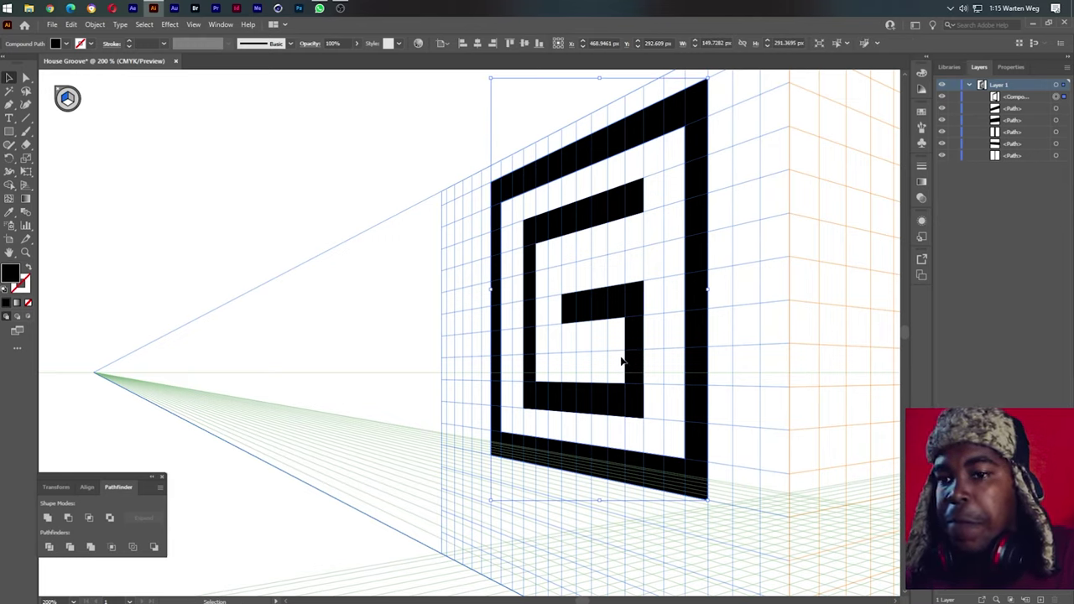
{"action": "left_click", "coordinate": [26, 185]}
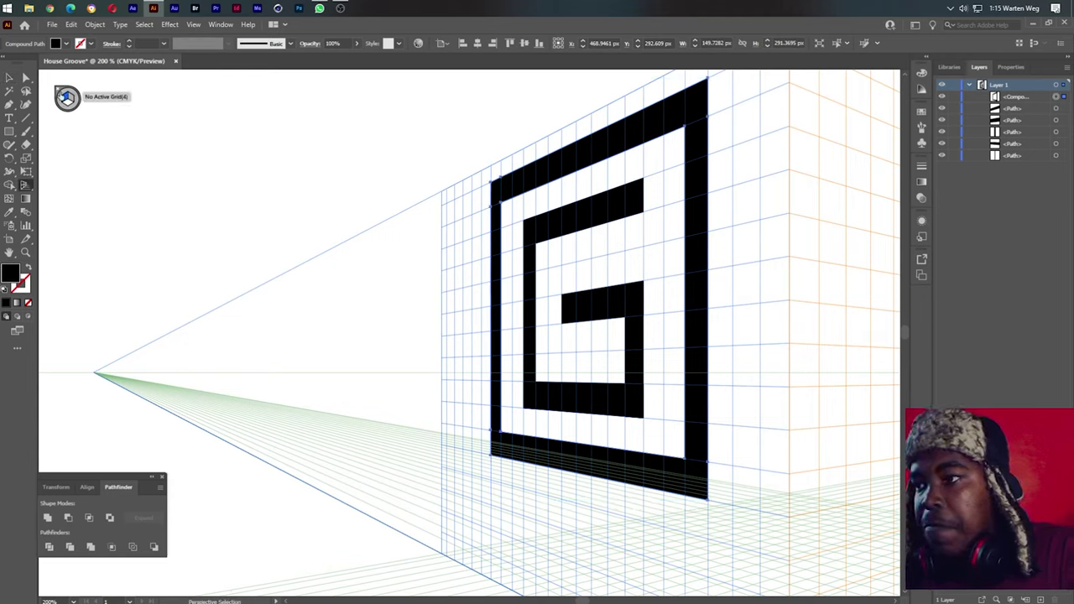
{"action": "left_click", "coordinate": [58, 93]}
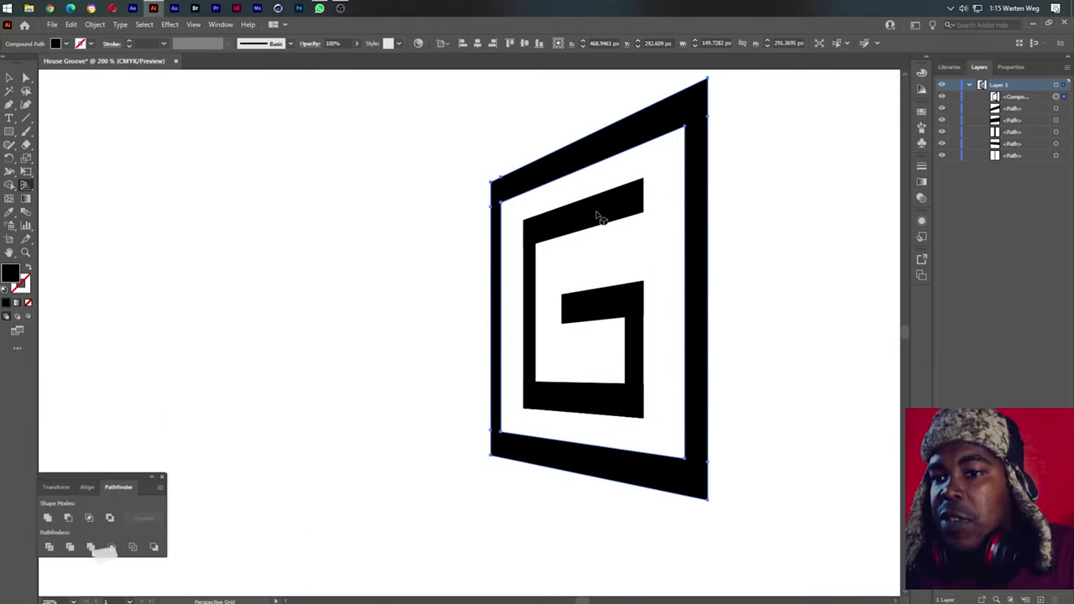
Step: Select the G's top, bottom, middle, left and right bars
{"action": "left_click", "coordinate": [9, 77]}
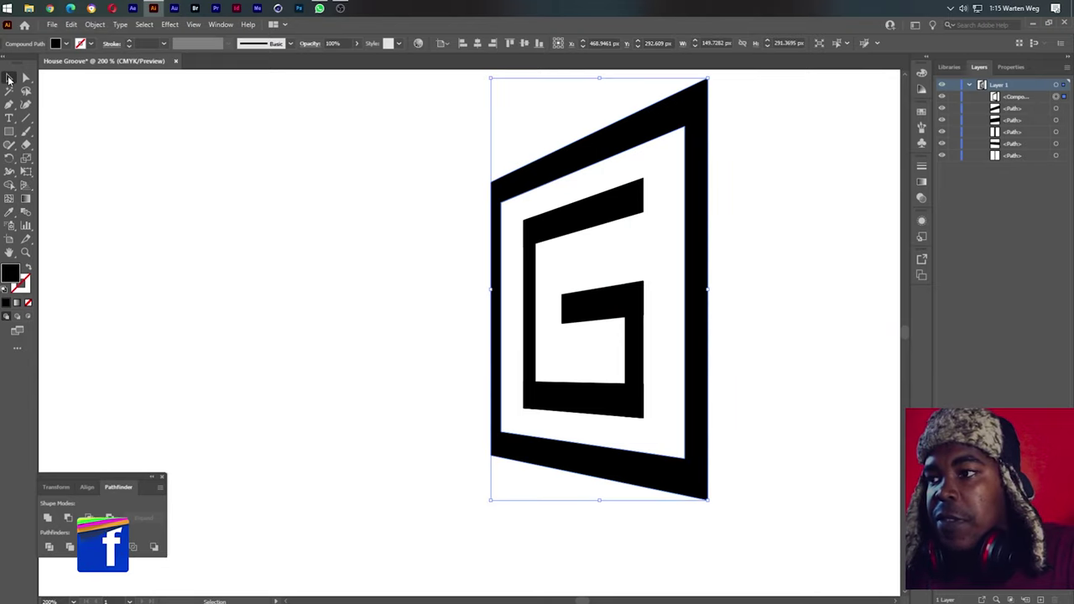
{"action": "left_click", "coordinate": [575, 228]}
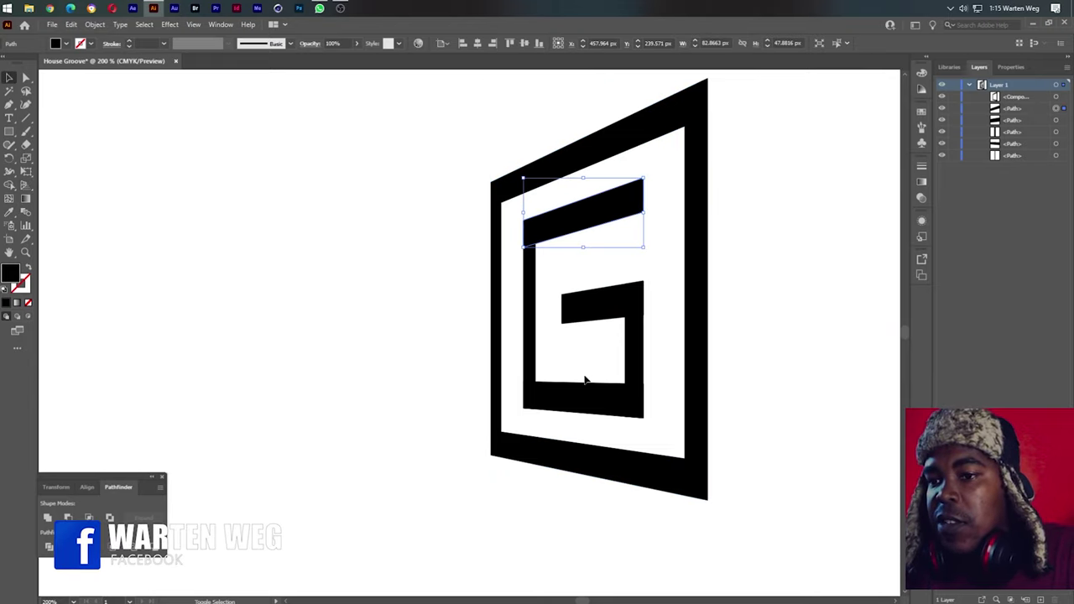
{"action": "left_click", "coordinate": [576, 403], "text": "shift"}
{"action": "left_click", "coordinate": [599, 311], "text": "shift"}
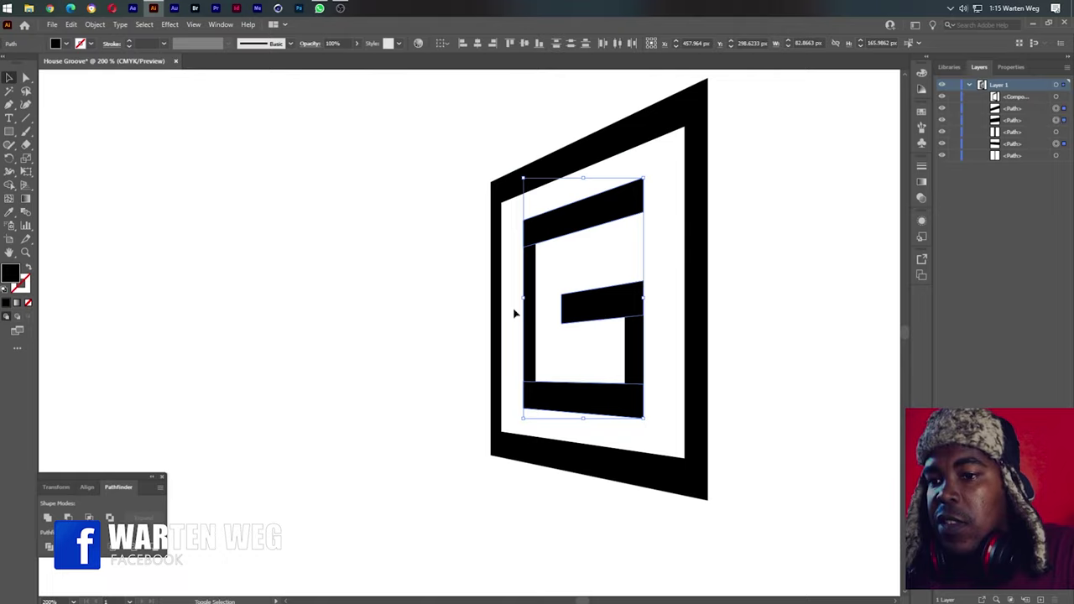
{"action": "left_click", "coordinate": [530, 313], "text": "shift"}
{"action": "left_click", "coordinate": [634, 337], "text": "shift"}
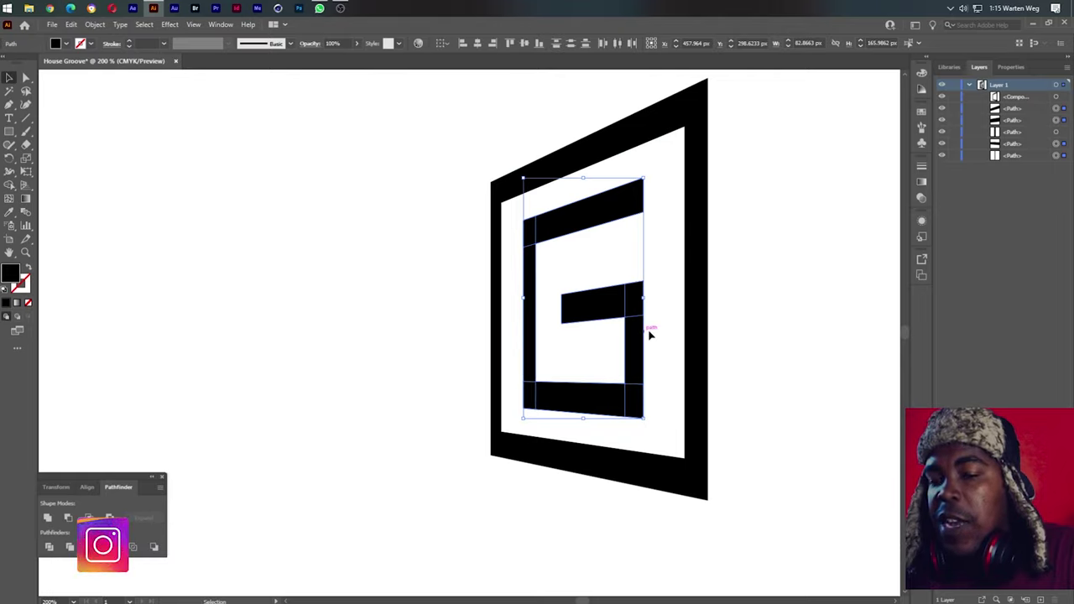
Step: Reflect the outer frame across the vertical axis
{"action": "left_click", "coordinate": [705, 302]}
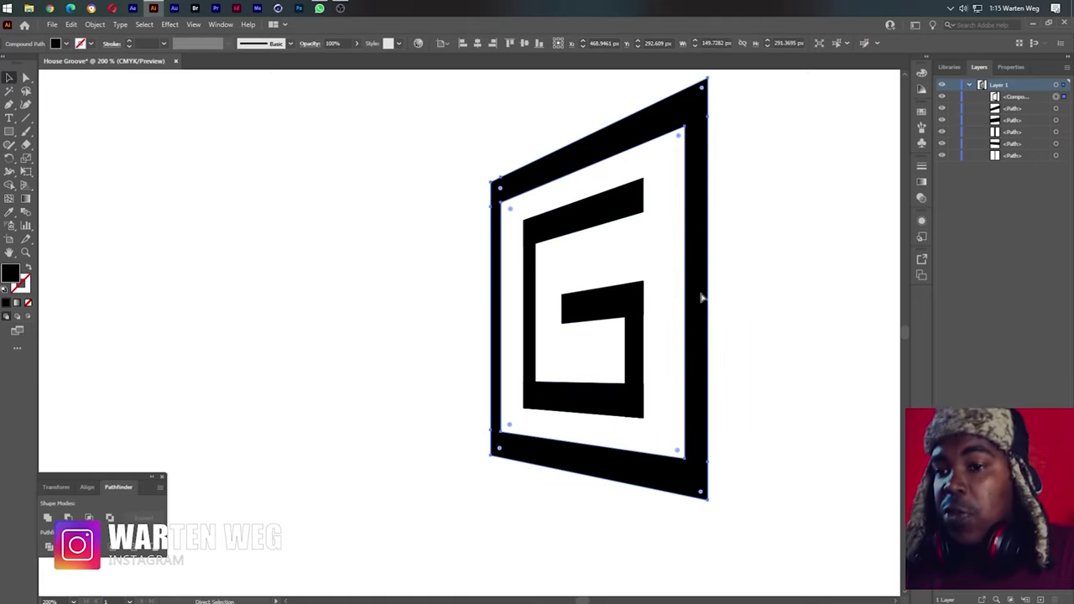
{"action": "key", "text": "ctrl+t"}
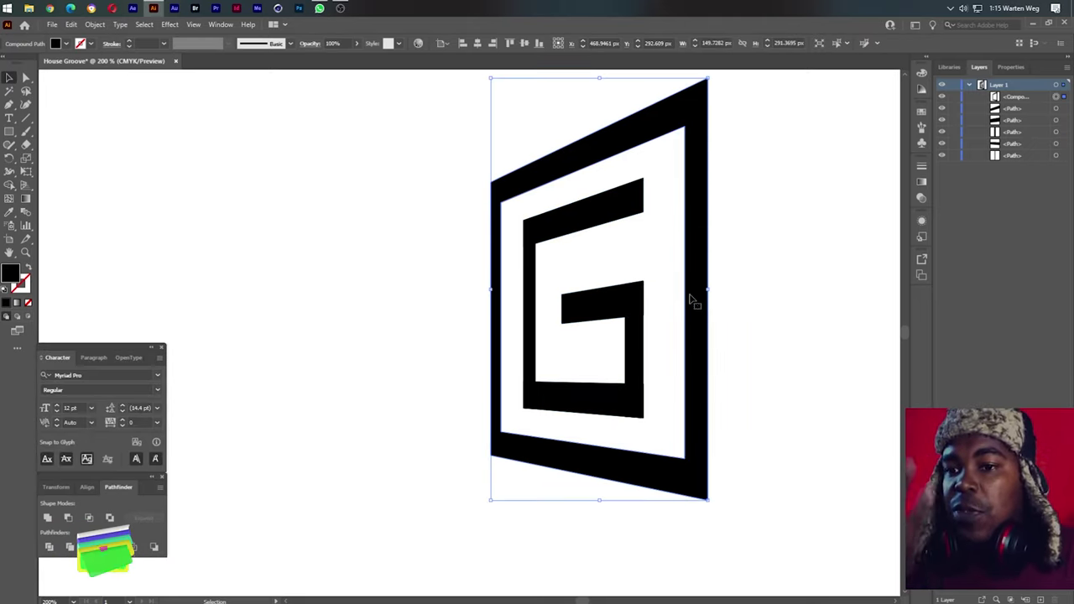
{"action": "right_click", "coordinate": [700, 294]}
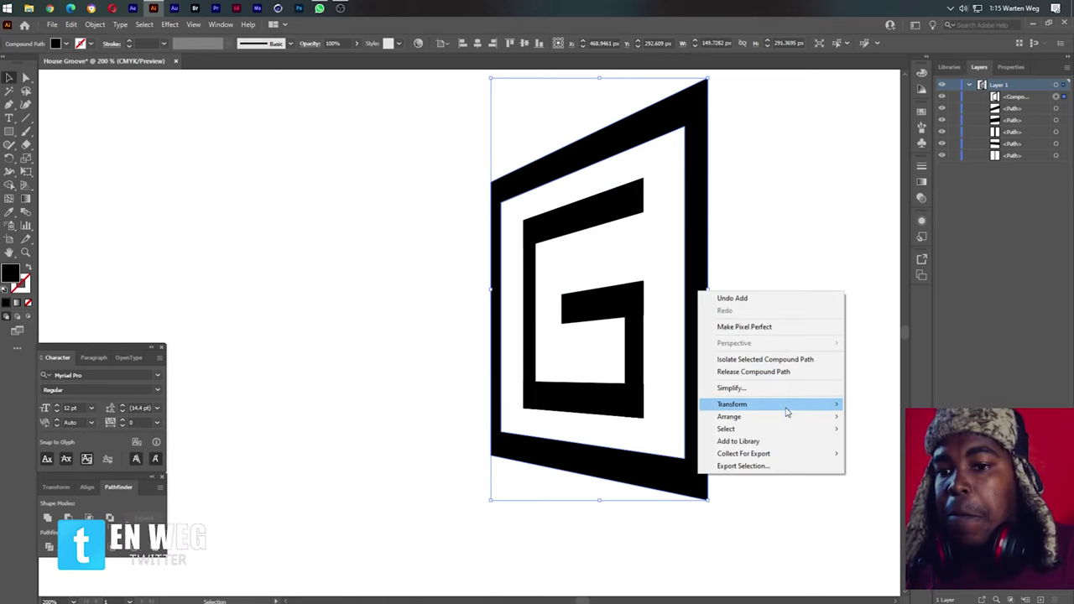
{"action": "mouse_move", "coordinate": [732, 403]}
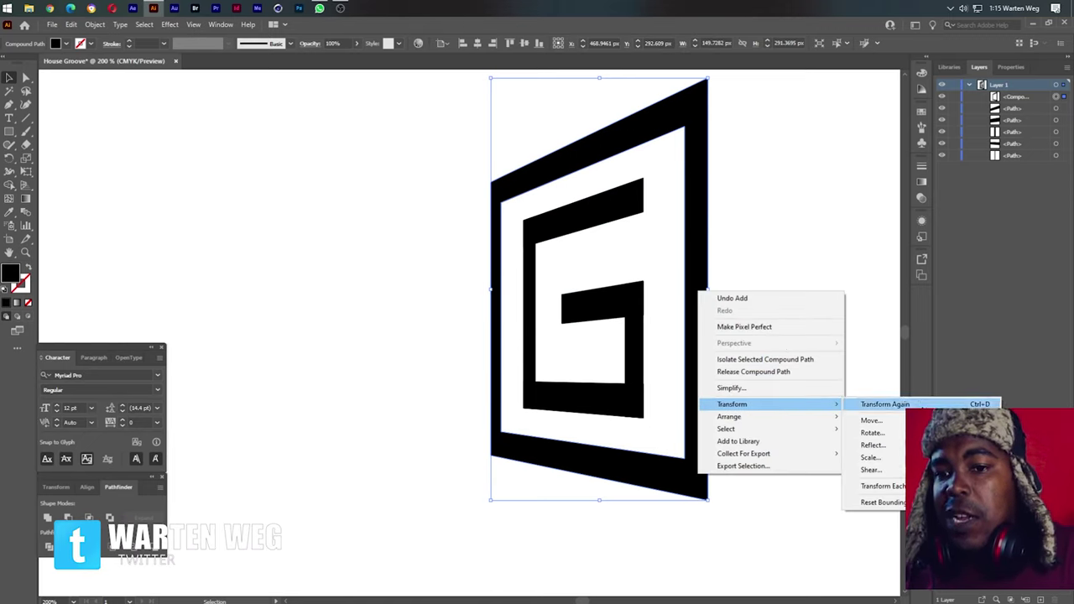
{"action": "left_click", "coordinate": [873, 445]}
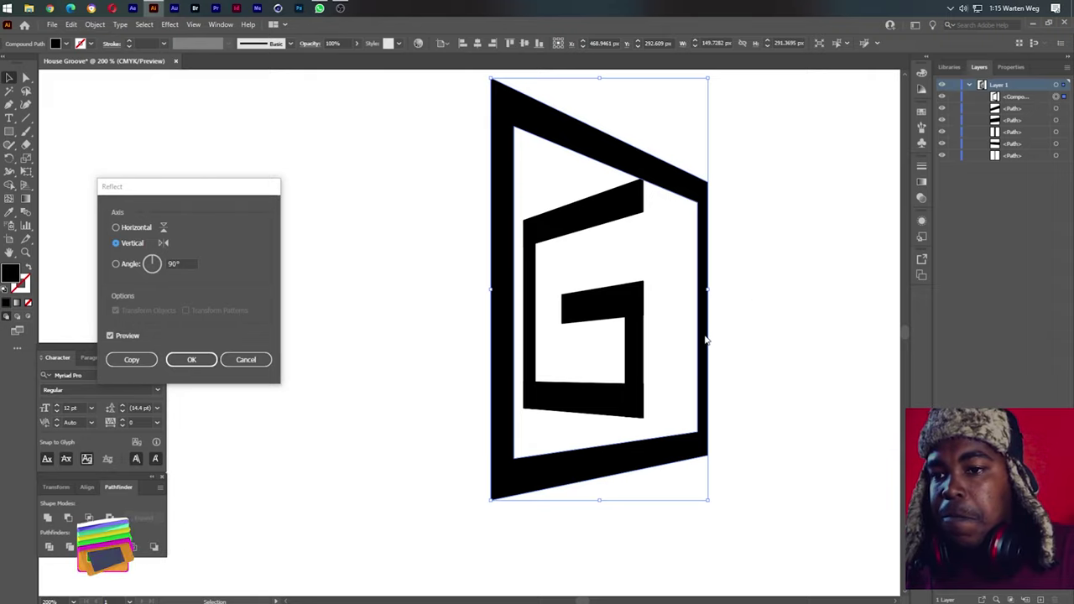
{"action": "left_click", "coordinate": [191, 359]}
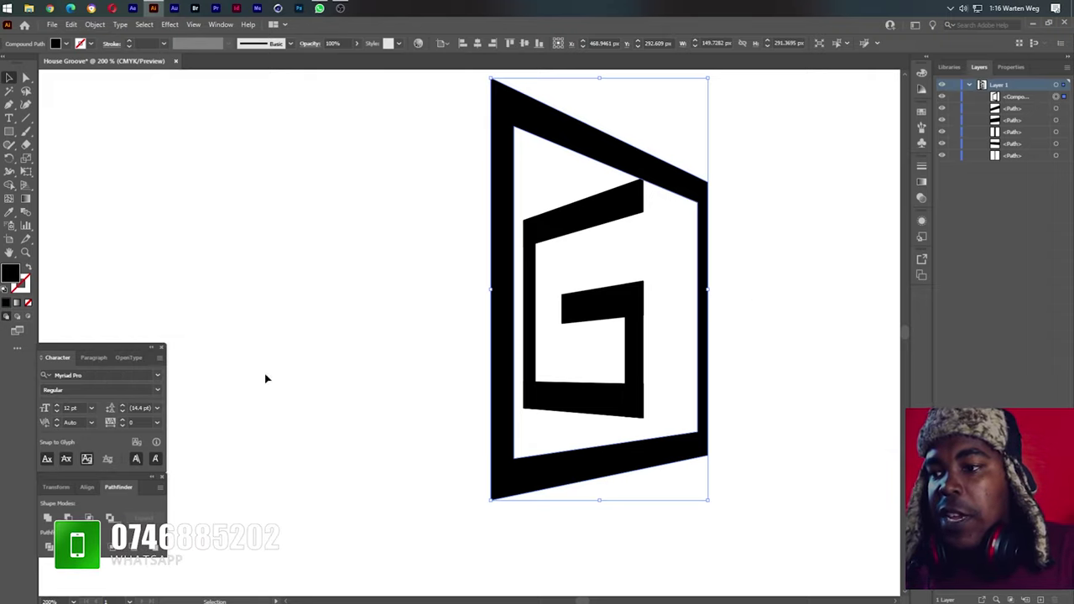
Step: Move the frame up slightly, widen it to the right, and shorten it from bottom and top
{"action": "left_click_drag", "start_coordinate": [604, 480], "coordinate": [605, 469]}
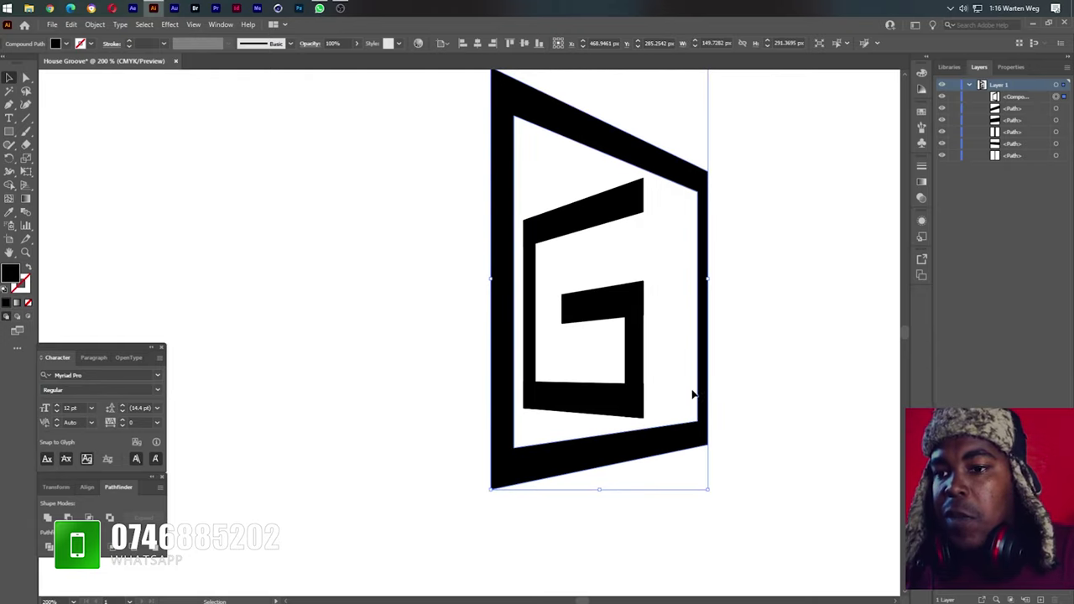
{"action": "left_click_drag", "start_coordinate": [708, 277], "coordinate": [745, 285]}
{"action": "left_click_drag", "start_coordinate": [599, 490], "coordinate": [607, 477]}
{"action": "scroll", "coordinate": [622, 244], "scroll_direction": "down", "scroll_amount": 3}
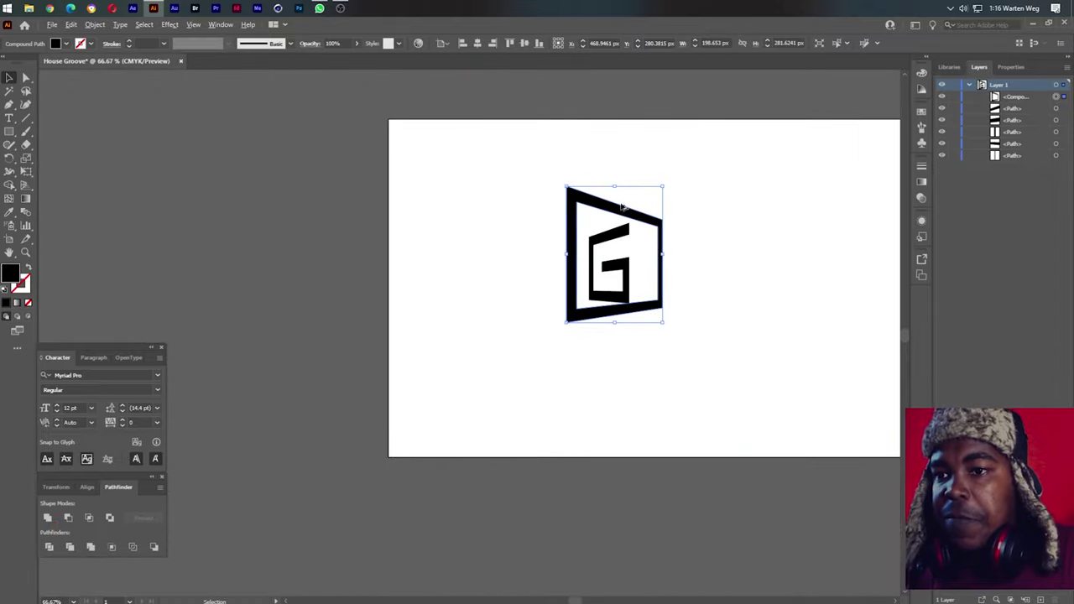
{"action": "left_click_drag", "start_coordinate": [616, 185], "coordinate": [618, 195]}
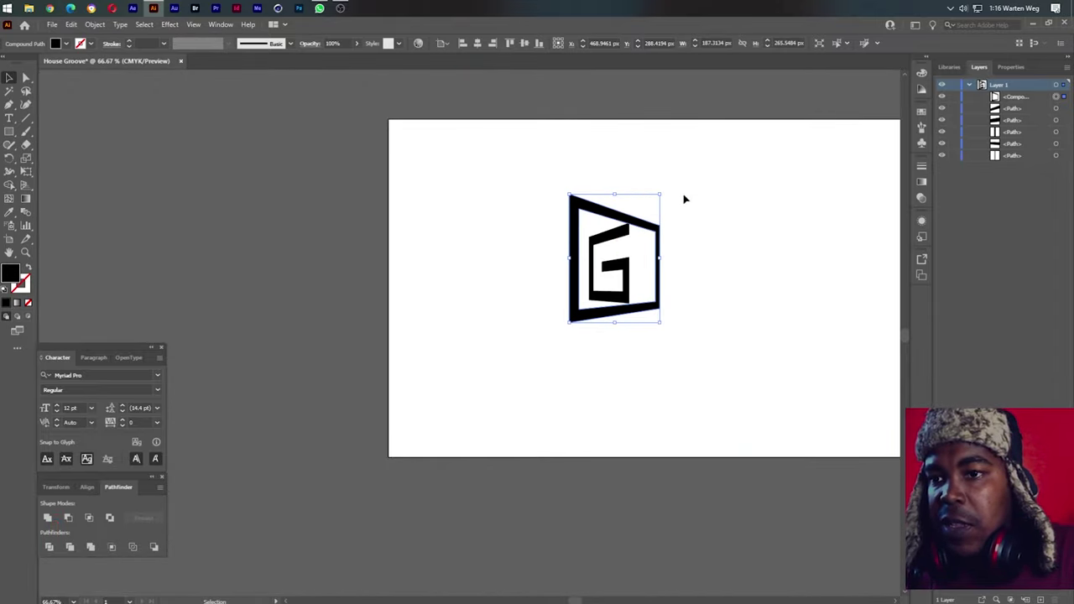
{"action": "left_click", "coordinate": [761, 249]}
{"action": "scroll", "coordinate": [686, 276], "scroll_direction": "up", "scroll_amount": 1}
{"action": "scroll", "coordinate": [676, 275], "scroll_direction": "up", "scroll_amount": 1}
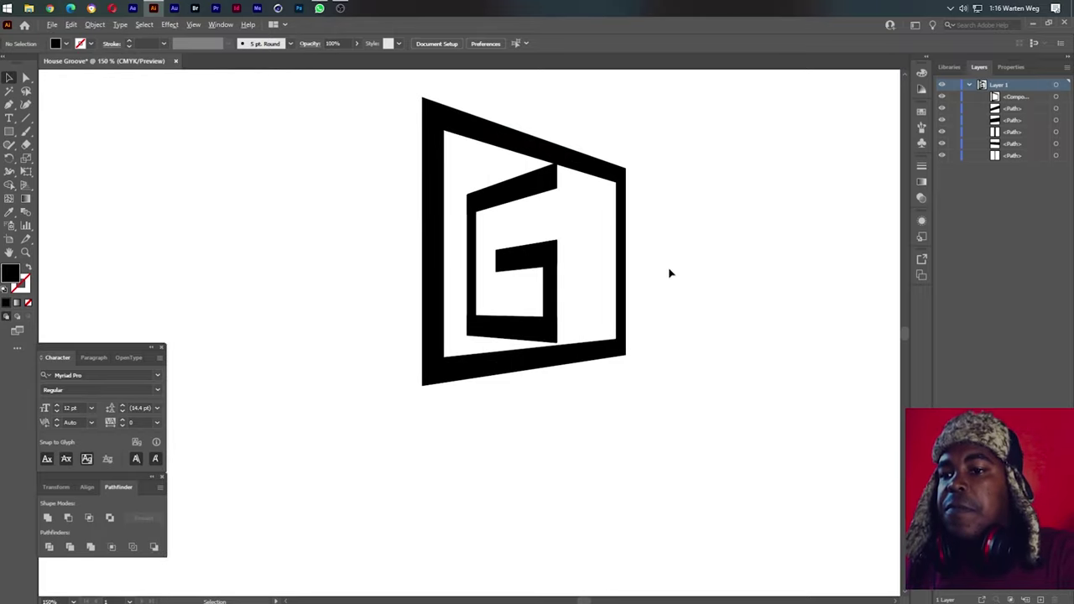
Step: Restack the frame's compound path to the bottom of Layer 1, beneath the G's paths
{"action": "scroll", "coordinate": [671, 273], "scroll_direction": "up", "scroll_amount": 1}
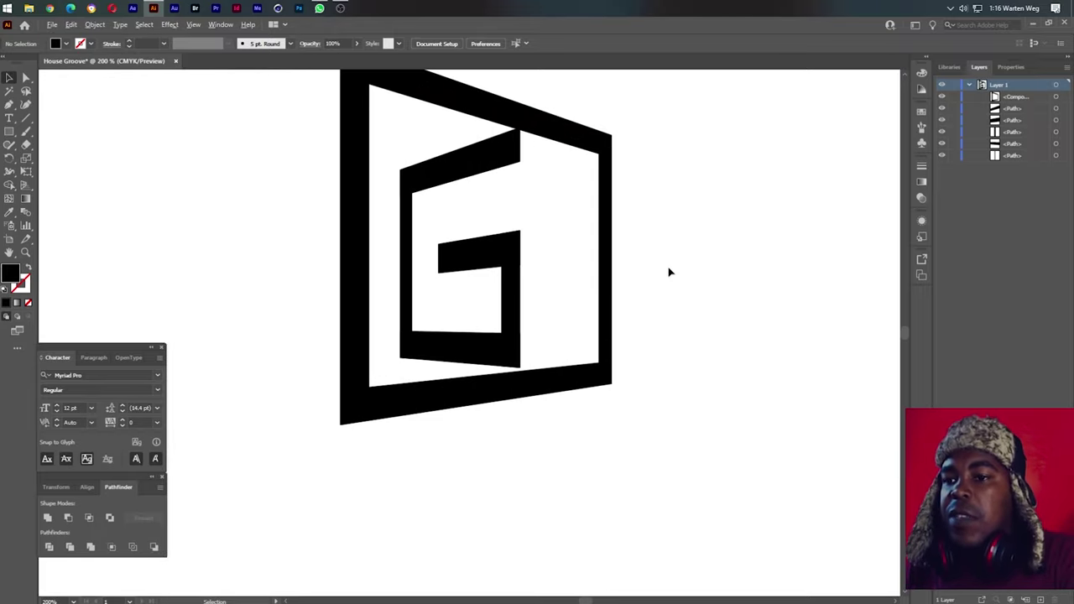
{"action": "left_click", "coordinate": [614, 225]}
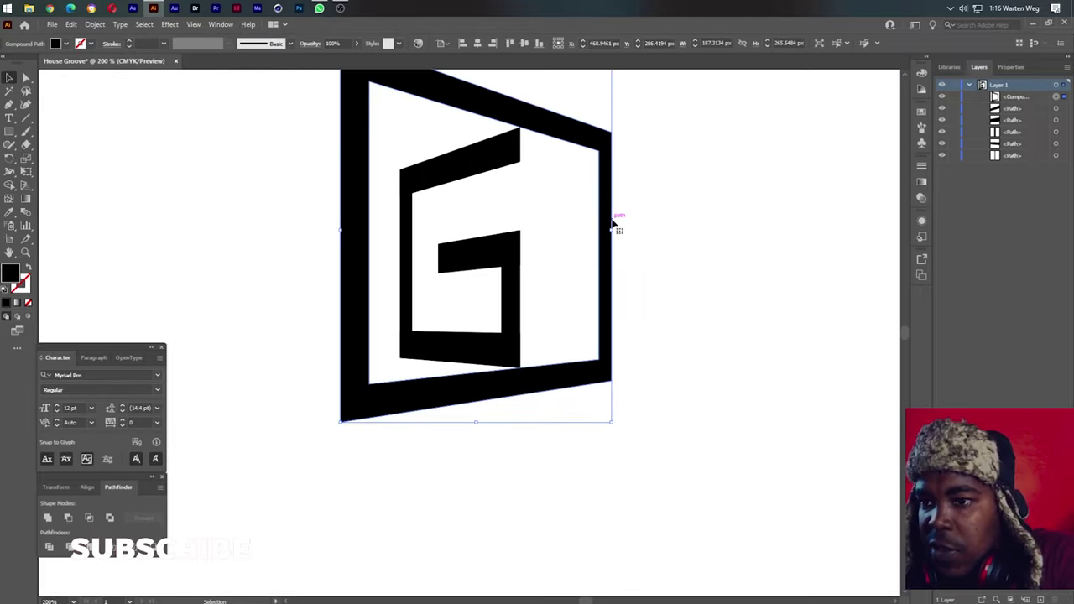
{"action": "left_click", "coordinate": [729, 227]}
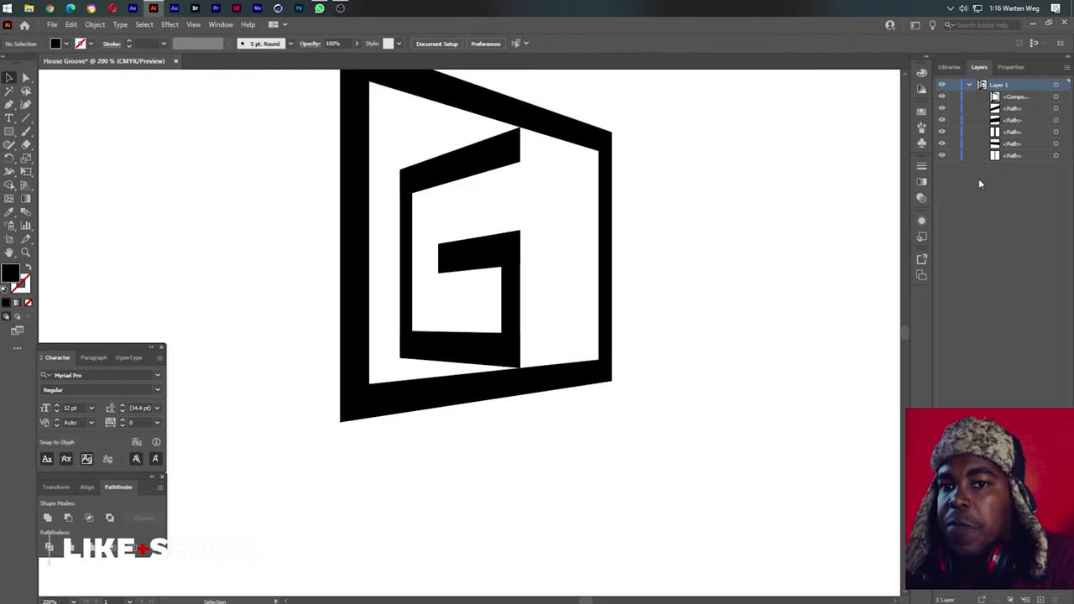
{"action": "left_click", "coordinate": [1016, 99]}
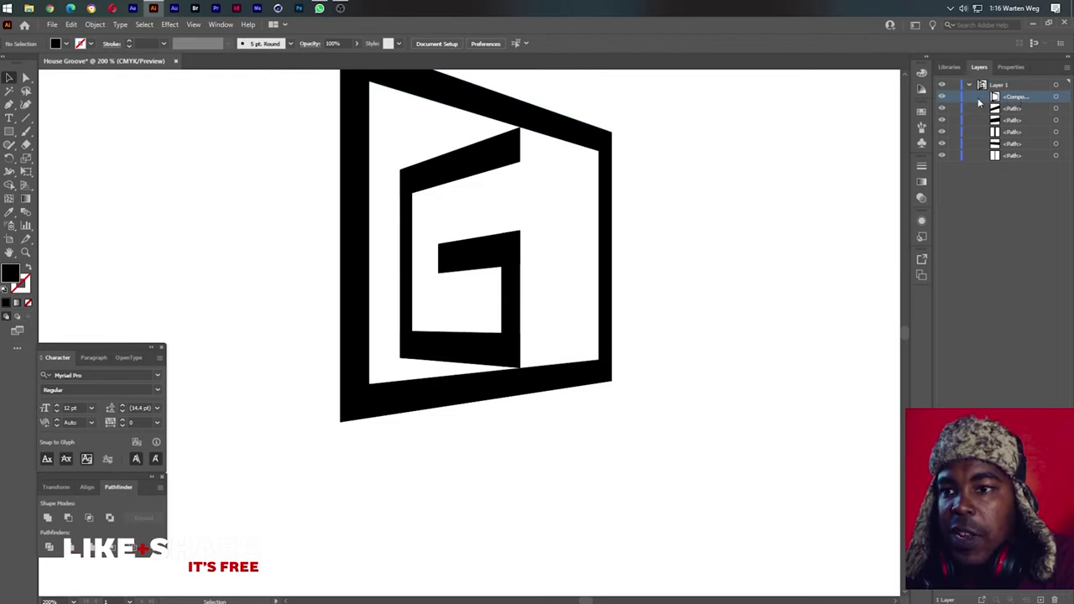
{"action": "left_click_drag", "start_coordinate": [1053, 123], "coordinate": [1008, 156]}
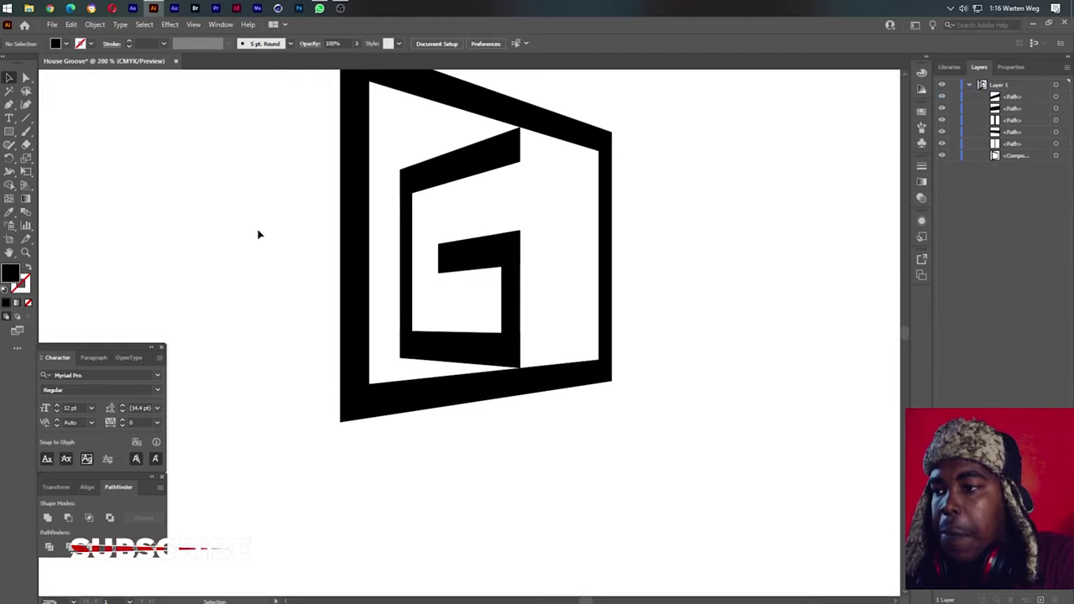
Step: Give the frame a gradient fill with navy end stops and a light-blue middle stop
{"action": "left_click", "coordinate": [18, 305]}
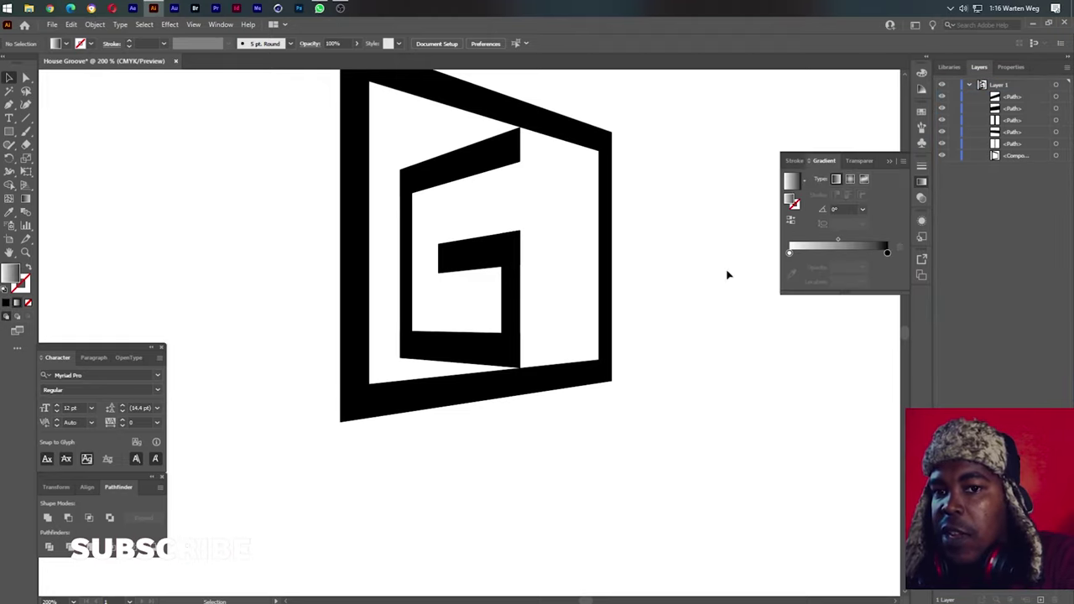
{"action": "left_click", "coordinate": [1057, 157]}
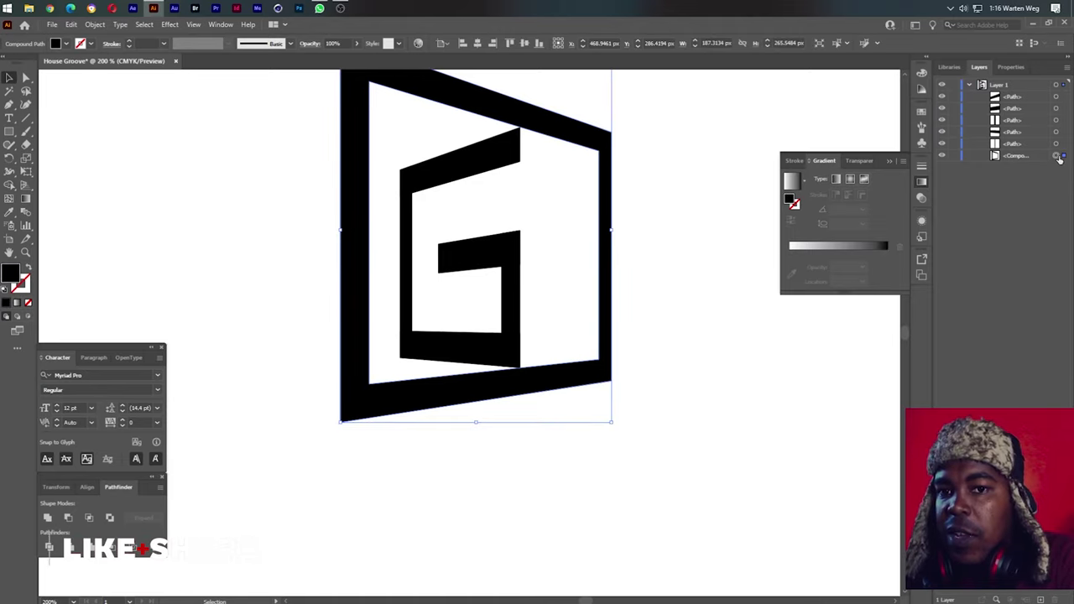
{"action": "left_click", "coordinate": [17, 302]}
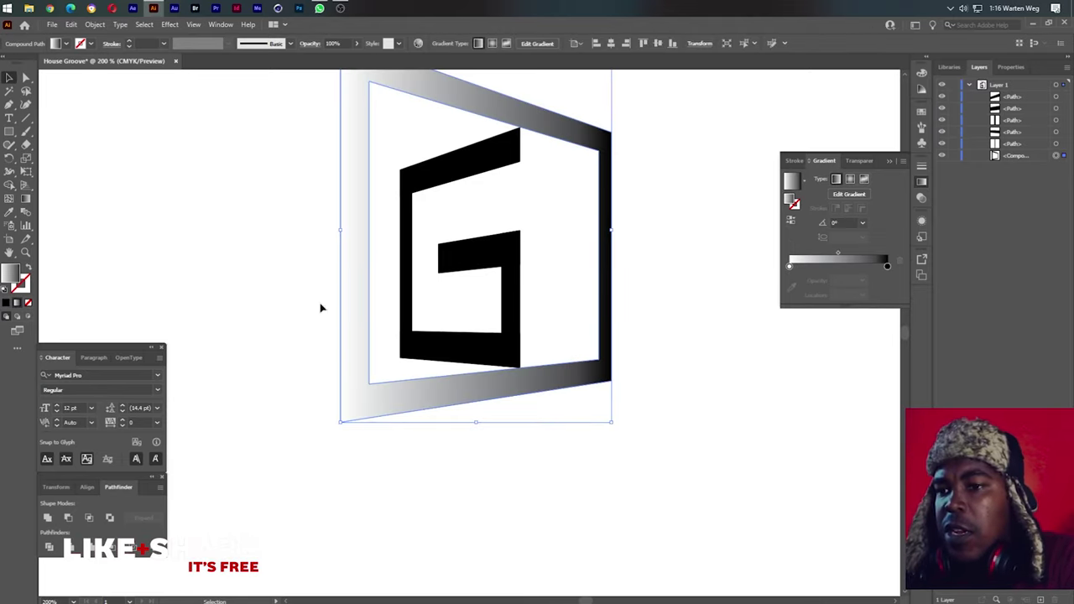
{"action": "double_click", "coordinate": [790, 267]}
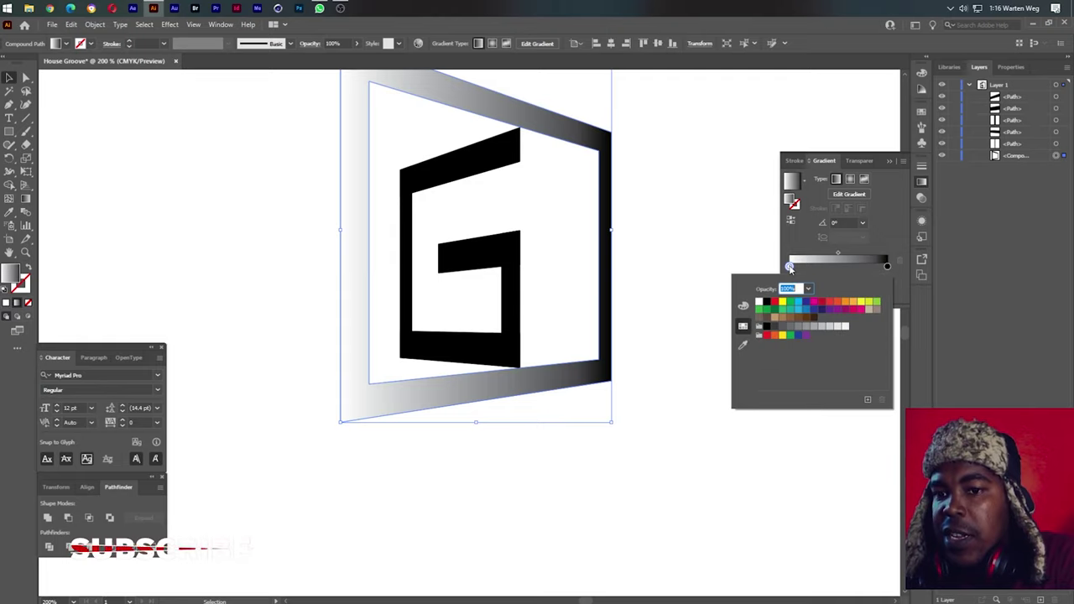
{"action": "left_click", "coordinate": [820, 315]}
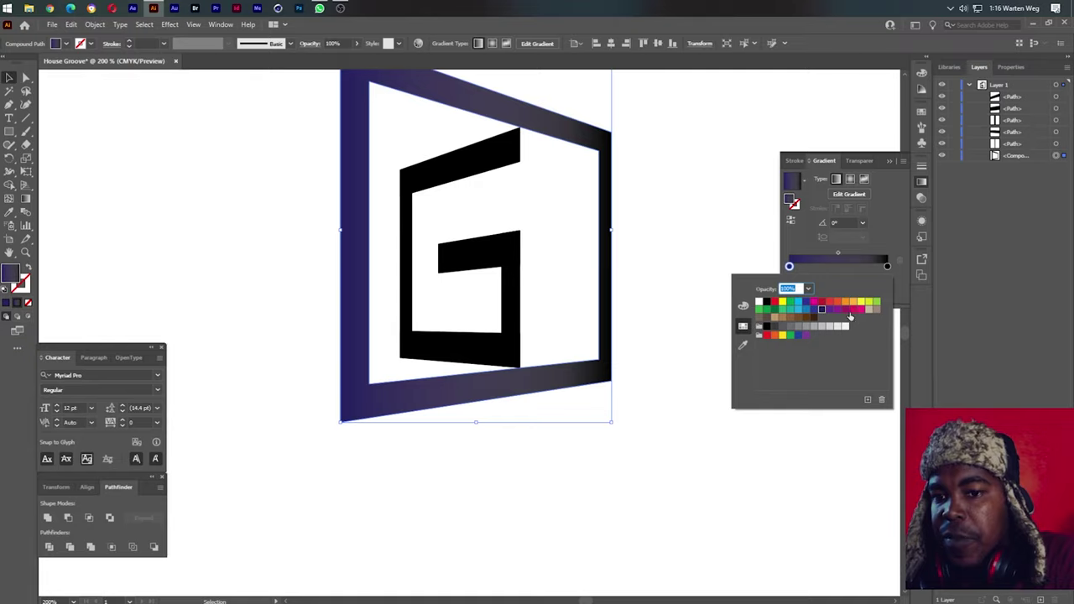
{"action": "left_click", "coordinate": [887, 267]}
{"action": "double_click", "coordinate": [887, 267]}
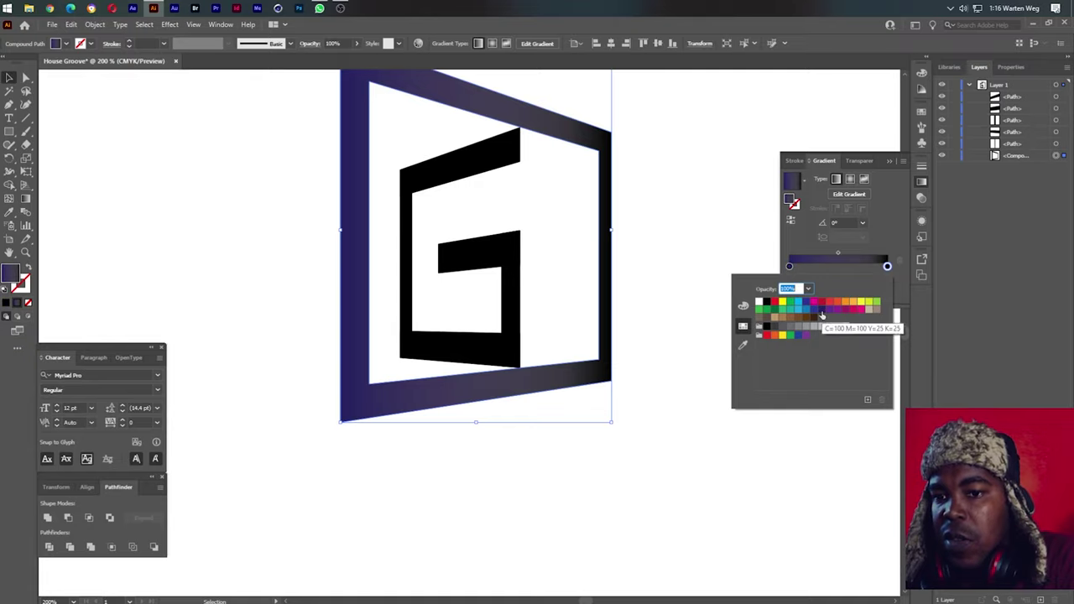
{"action": "left_click", "coordinate": [822, 309]}
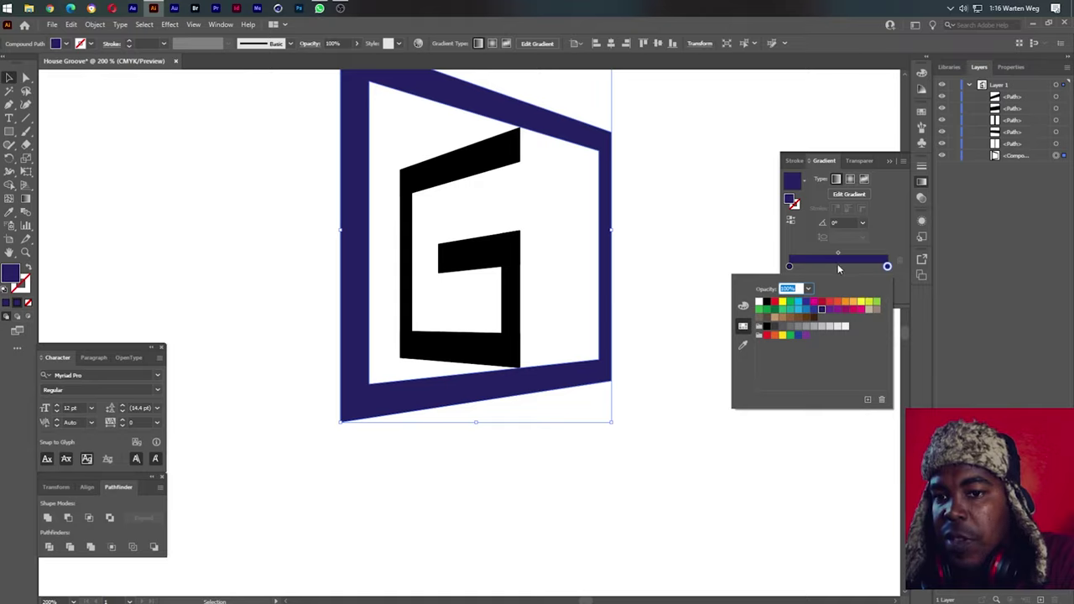
{"action": "left_click", "coordinate": [839, 268]}
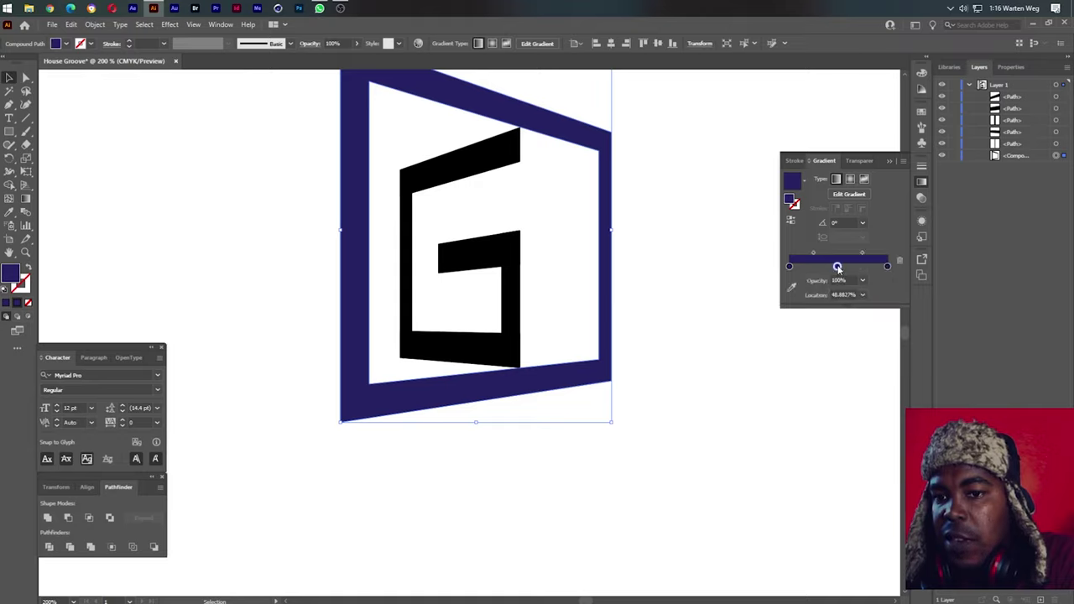
{"action": "double_click", "coordinate": [838, 266]}
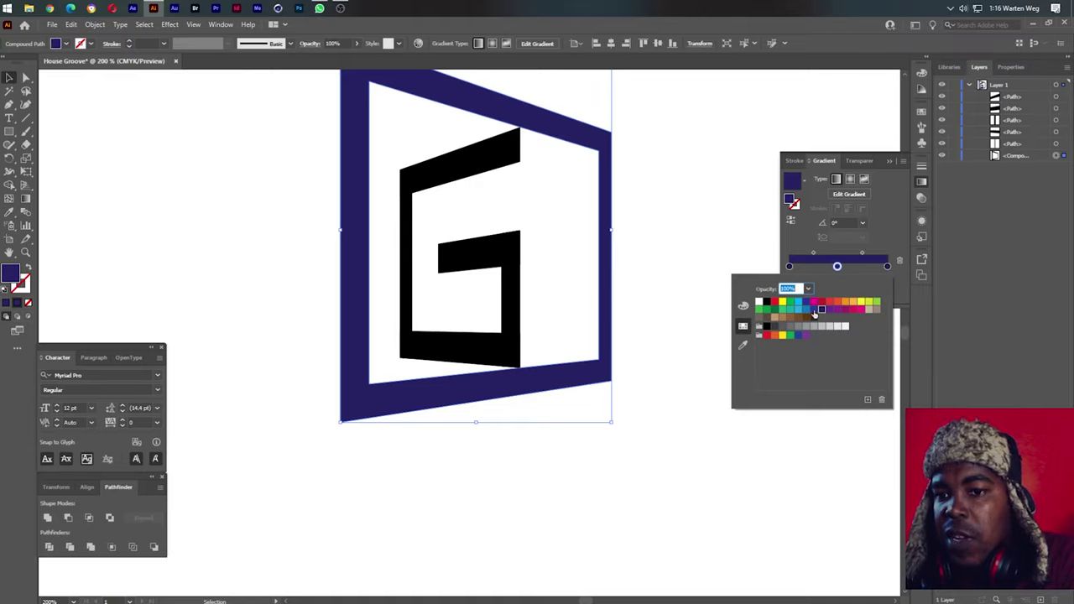
{"action": "left_click", "coordinate": [805, 309]}
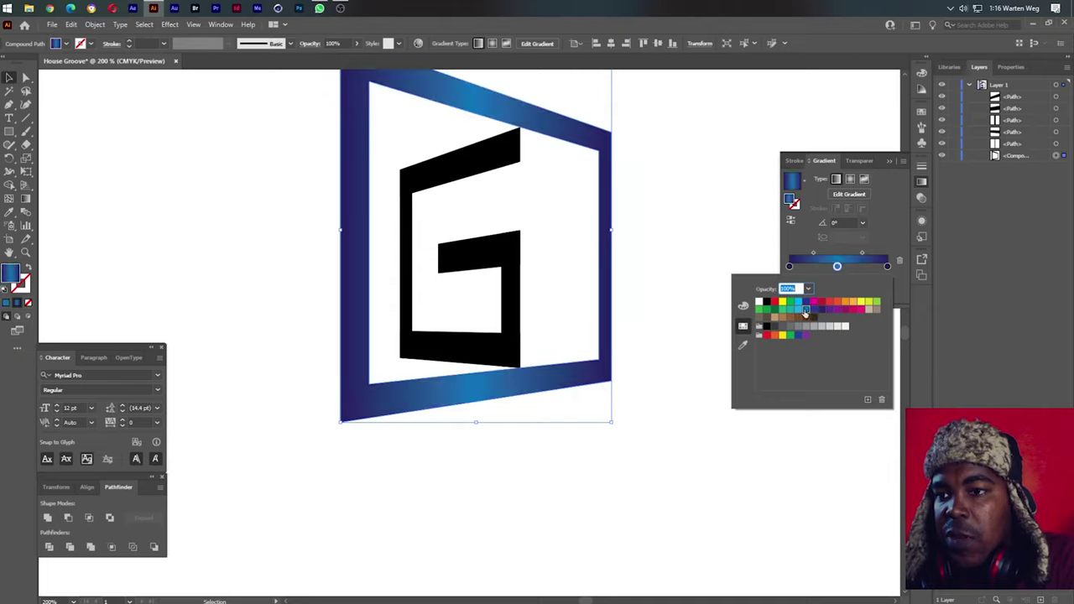
{"action": "left_click", "coordinate": [640, 481]}
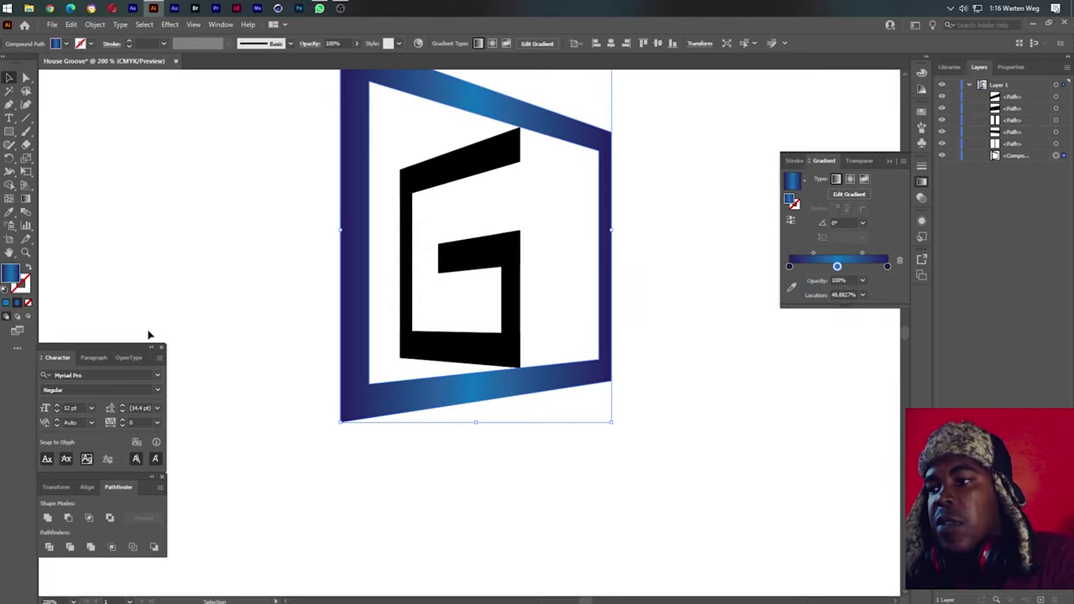
Step: Angle the frame's gradient from bottom-left to top-right
{"action": "left_click", "coordinate": [25, 198]}
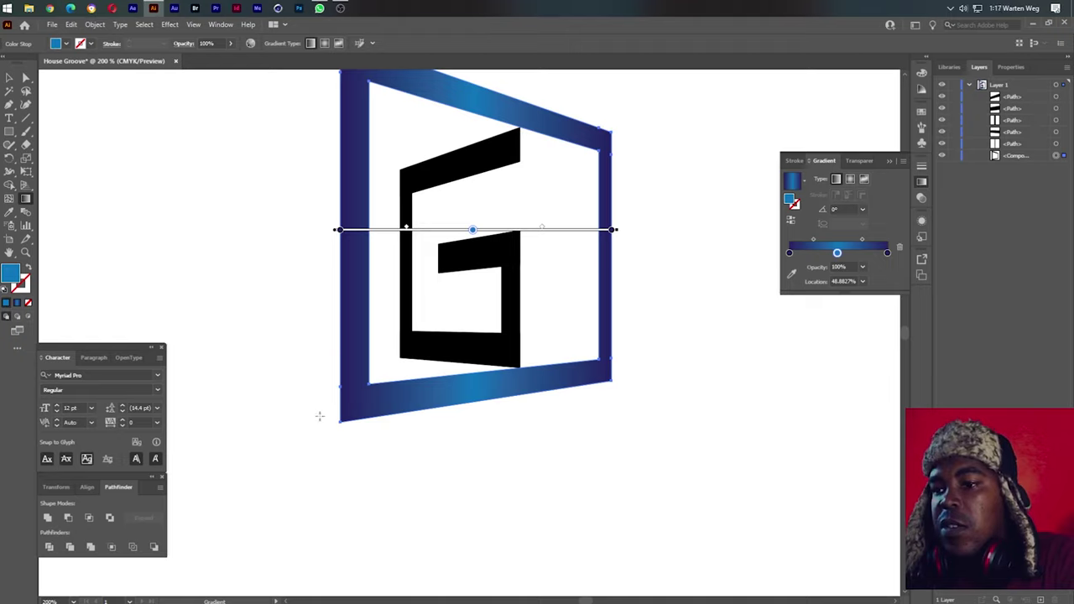
{"action": "mouse_move", "coordinate": [317, 451]}
{"action": "left_mouse_down"}
{"action": "mouse_move", "coordinate": [492, 319]}
{"action": "mouse_move", "coordinate": [673, 147]}
{"action": "left_mouse_up"}
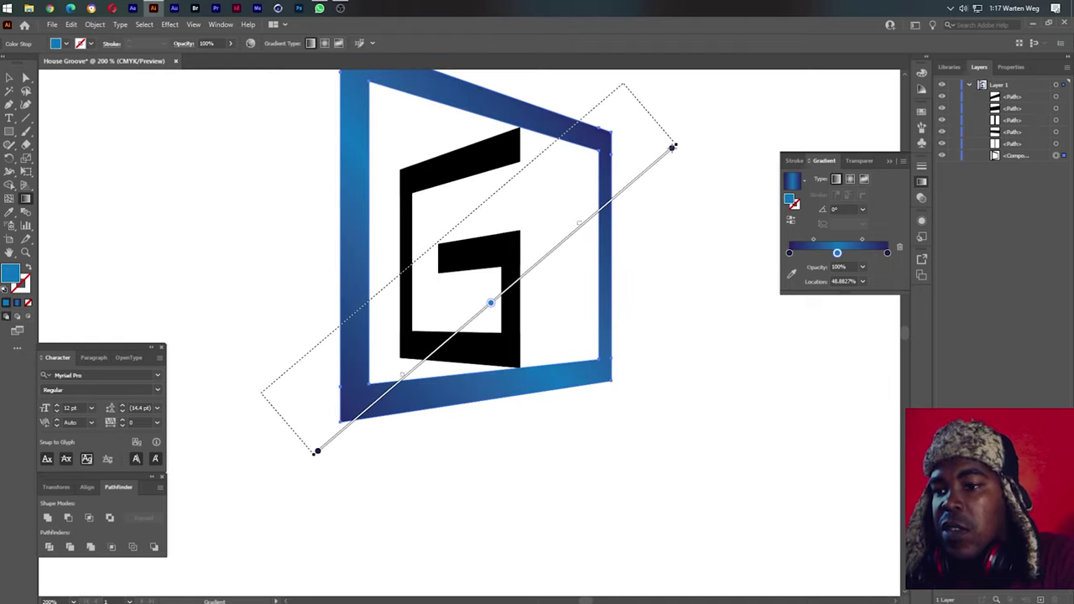
{"action": "left_click", "coordinate": [684, 251]}
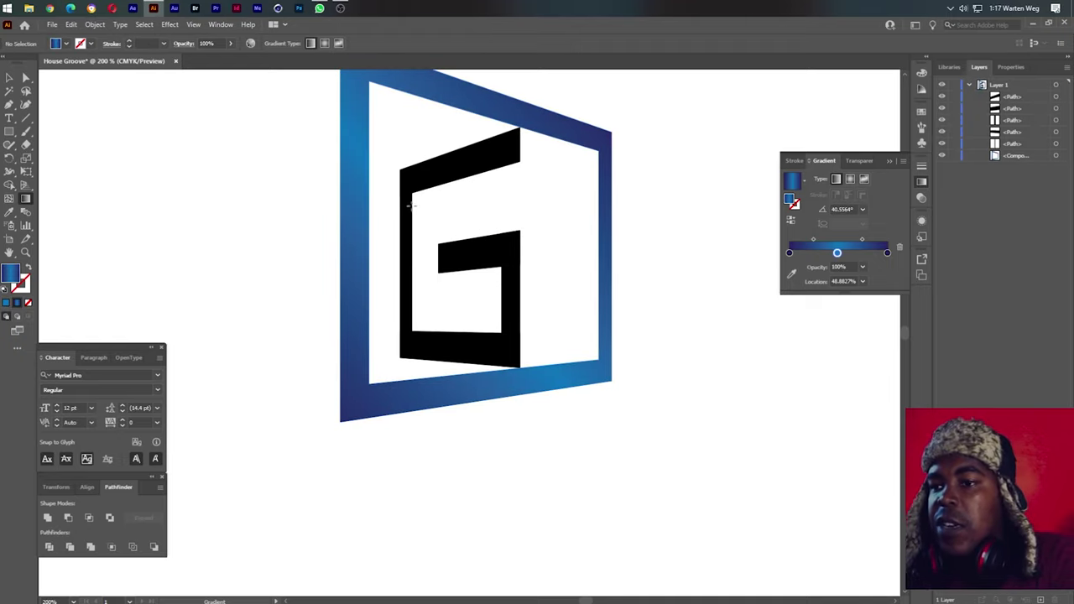
{"action": "left_click", "coordinate": [460, 174]}
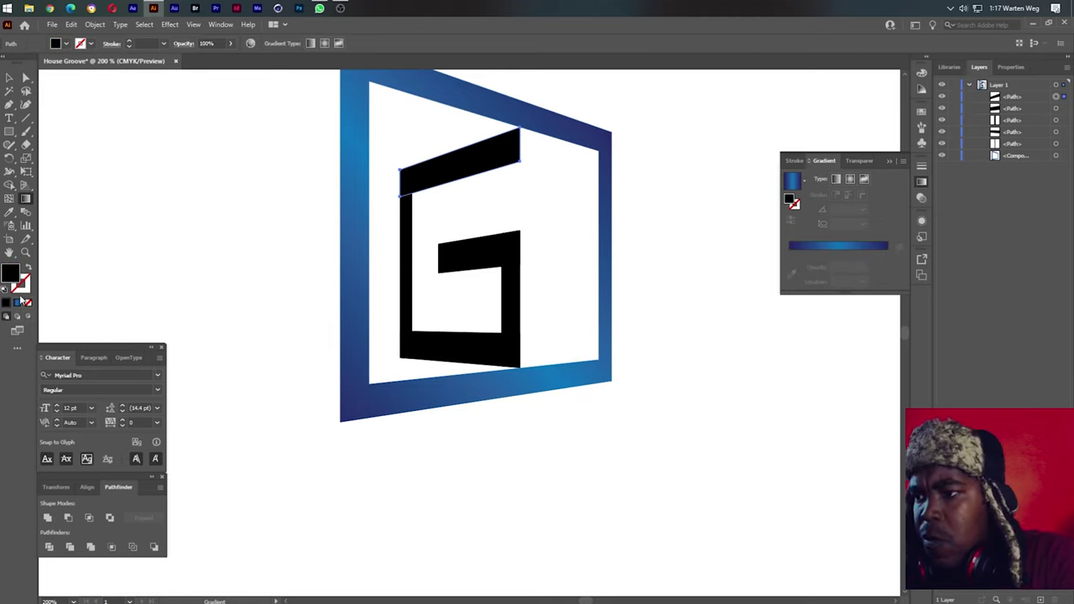
Step: Eyedrop the frame's gradient onto the top bar and recolour its stops crimson, bright red and red
{"action": "left_click", "coordinate": [9, 212]}
{"action": "left_click", "coordinate": [346, 261]}
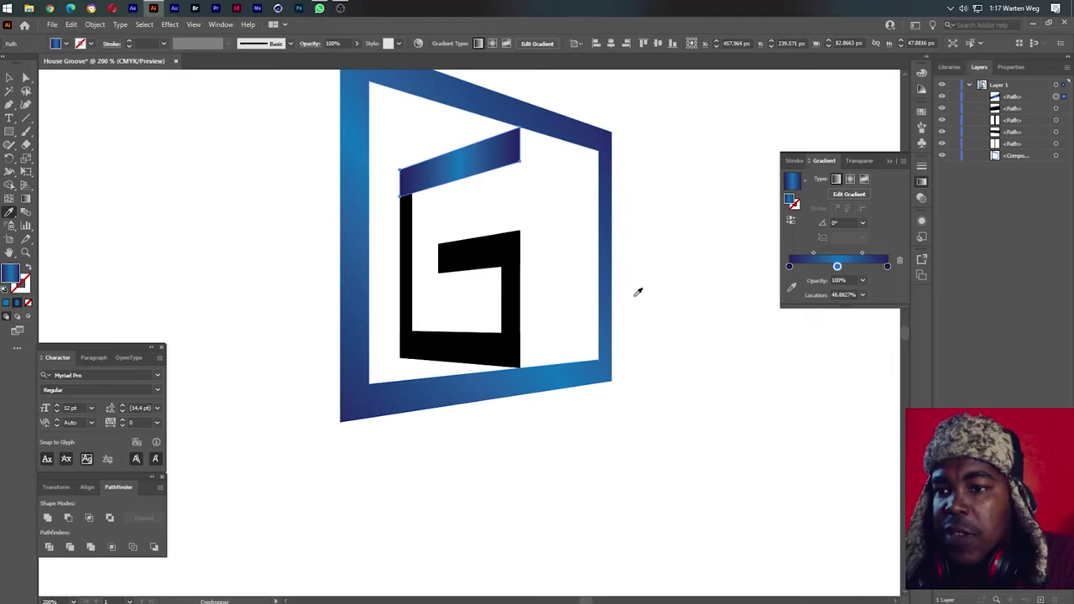
{"action": "double_click", "coordinate": [838, 267]}
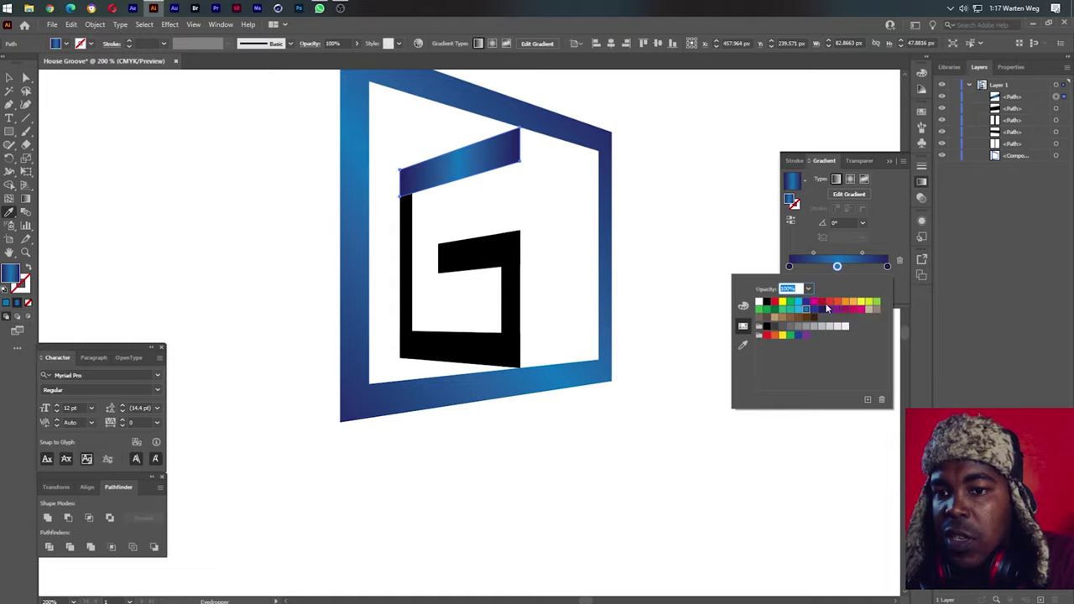
{"action": "left_click", "coordinate": [821, 303]}
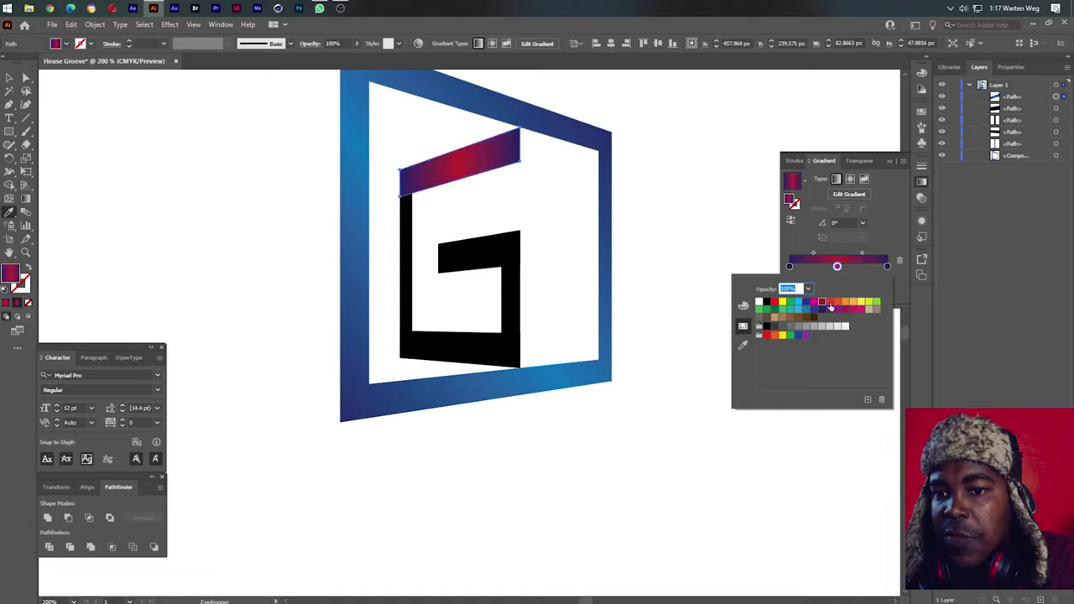
{"action": "left_click", "coordinate": [886, 267]}
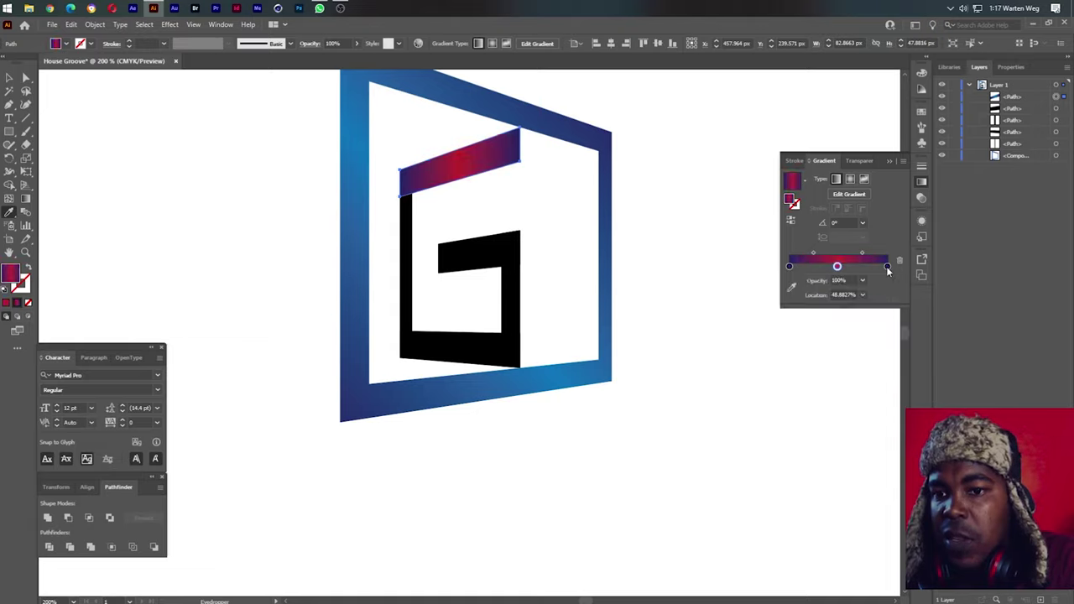
{"action": "double_click", "coordinate": [886, 266]}
{"action": "left_click", "coordinate": [829, 302]}
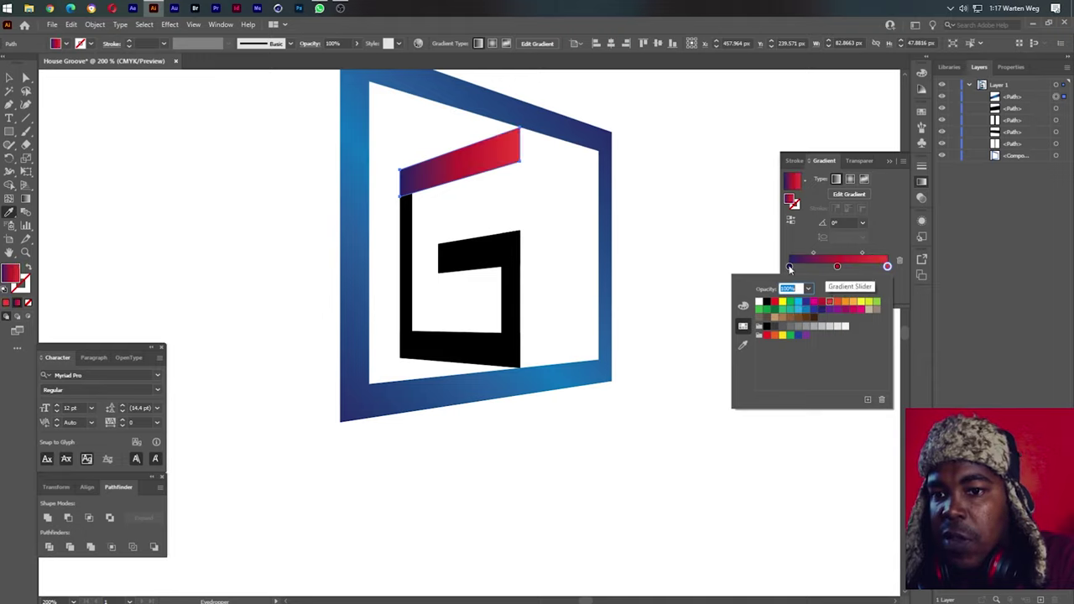
{"action": "left_click", "coordinate": [789, 266]}
{"action": "double_click", "coordinate": [789, 266]}
{"action": "left_click", "coordinate": [828, 302]}
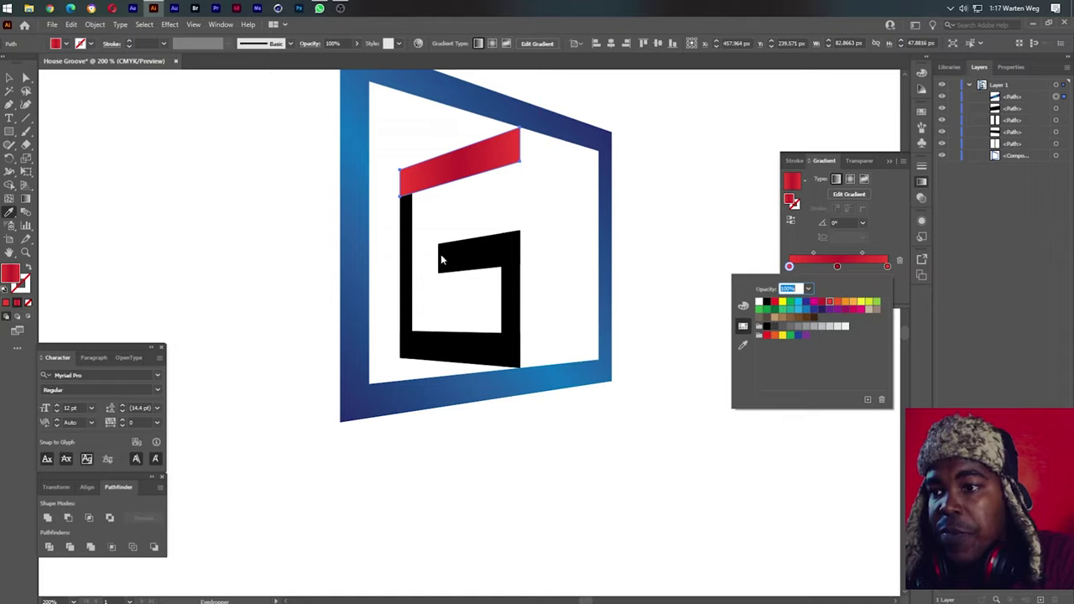
{"action": "left_click", "coordinate": [407, 256]}
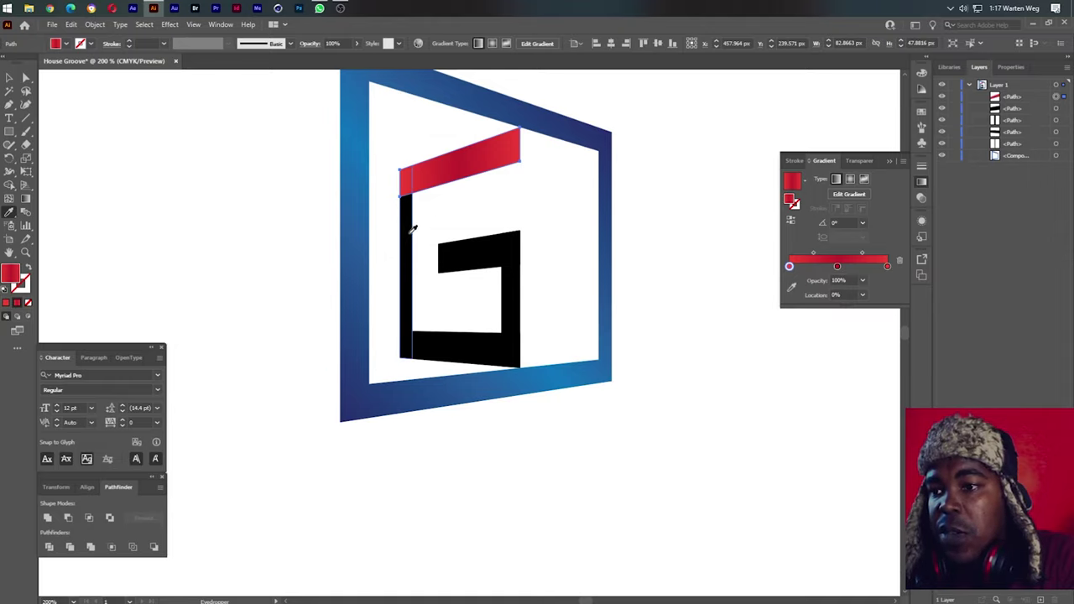
Step: Copy the top bar's red gradient onto the G's left bar and readjust its gradient stops
{"action": "left_click", "coordinate": [412, 214], "text": "ctrl"}
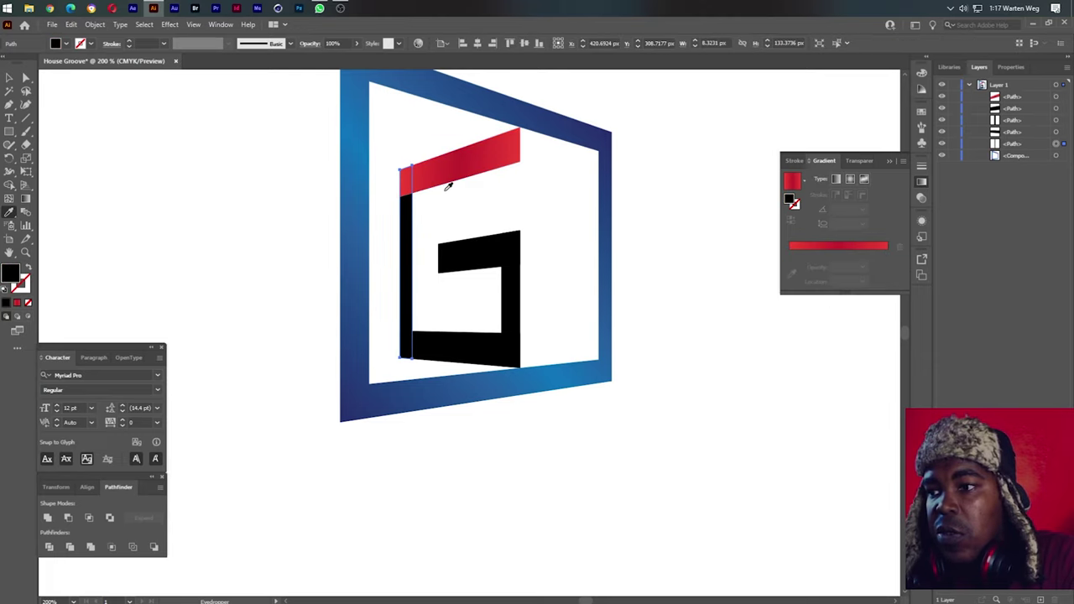
{"action": "left_click", "coordinate": [466, 162]}
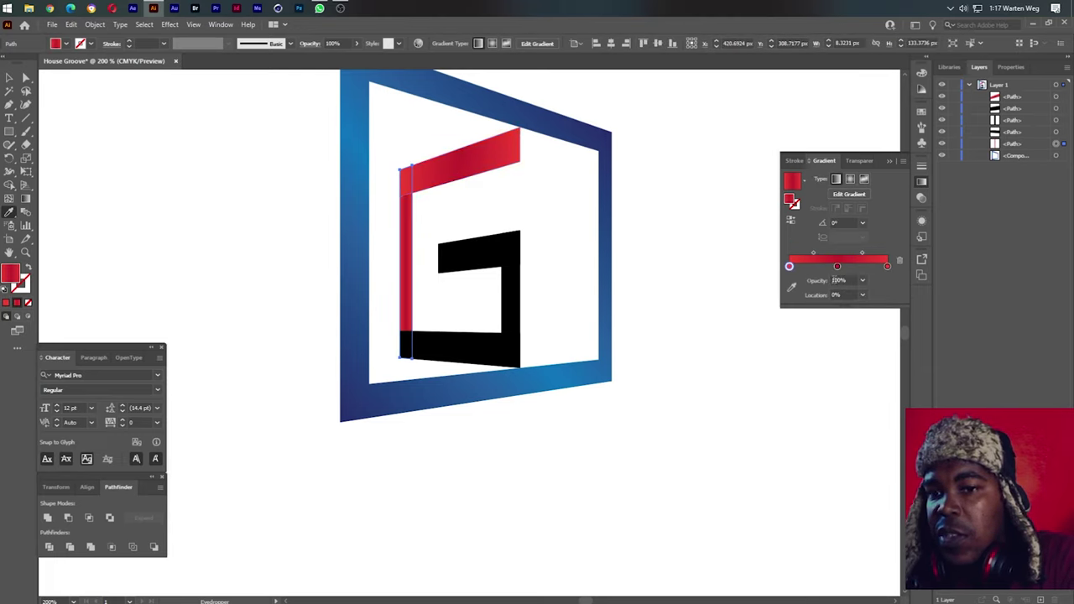
{"action": "left_click_drag", "start_coordinate": [790, 267], "coordinate": [802, 285]}
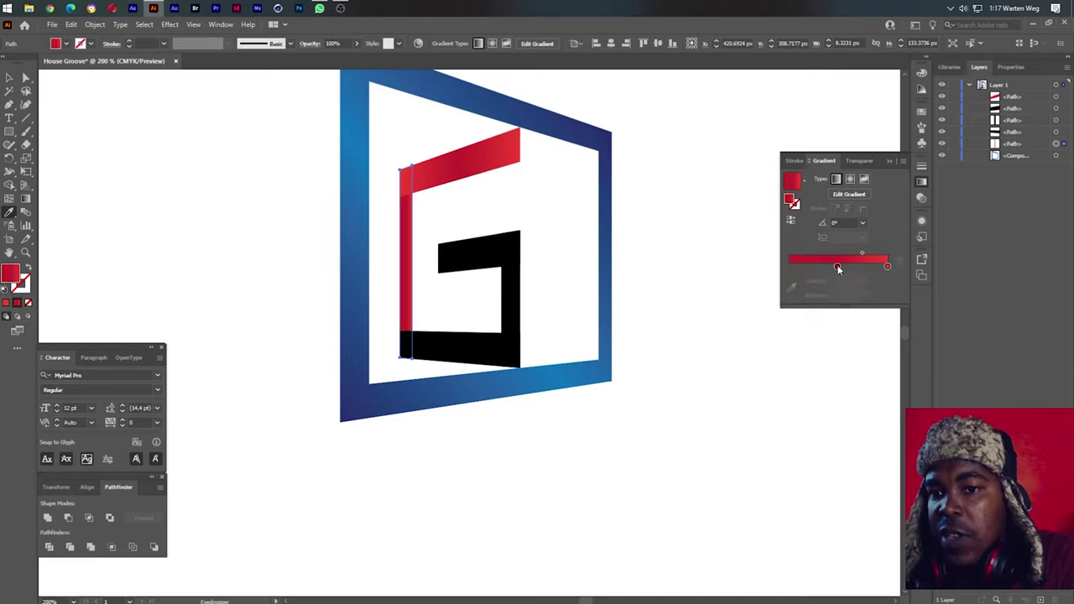
{"action": "key", "text": "ctrl+z"}
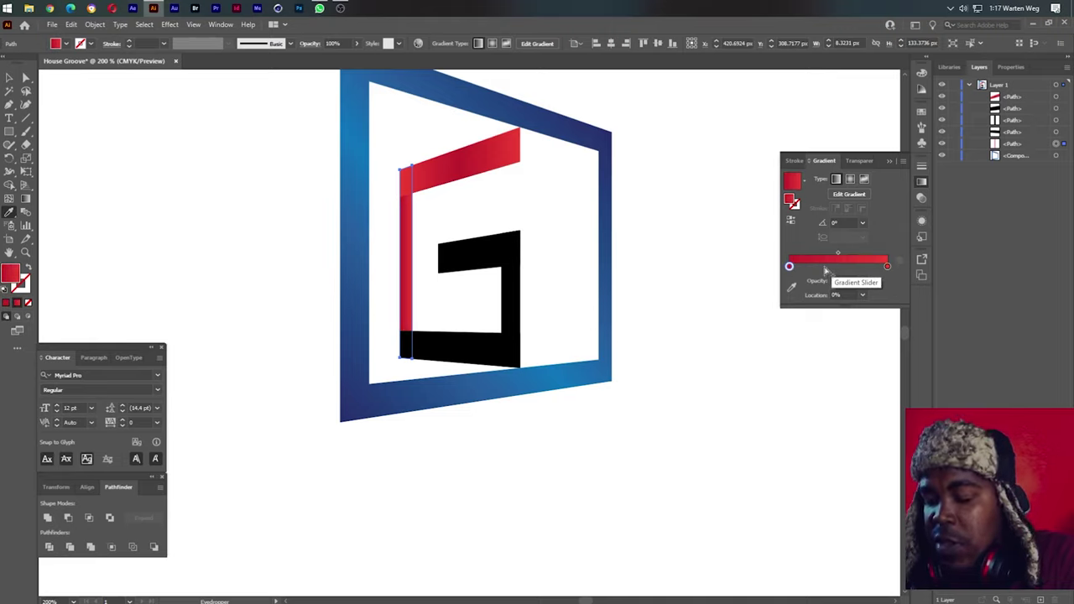
{"action": "left_click", "coordinate": [837, 267]}
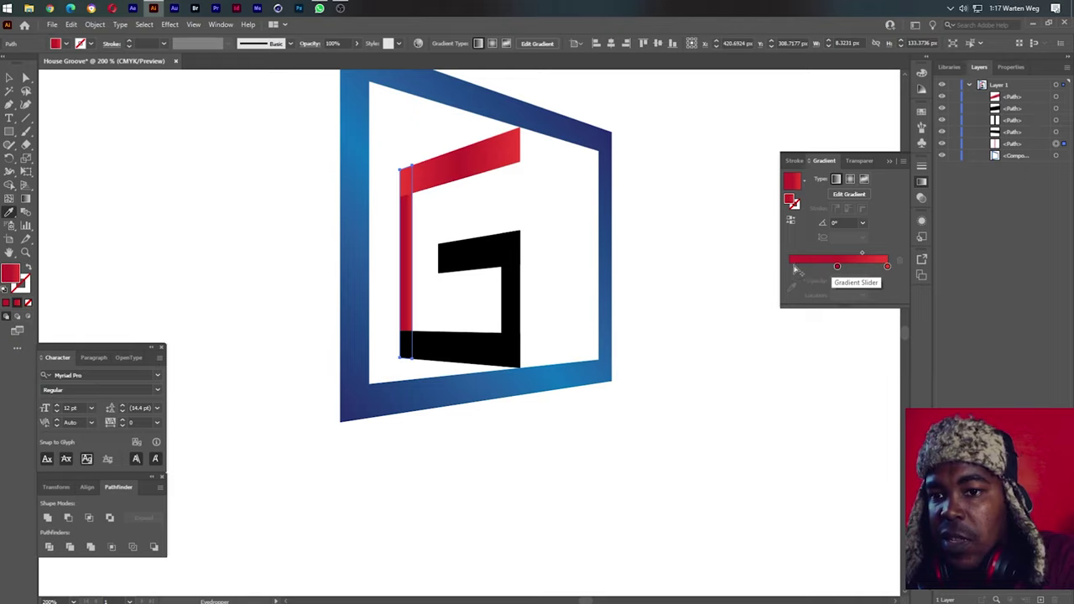
{"action": "left_click", "coordinate": [794, 266]}
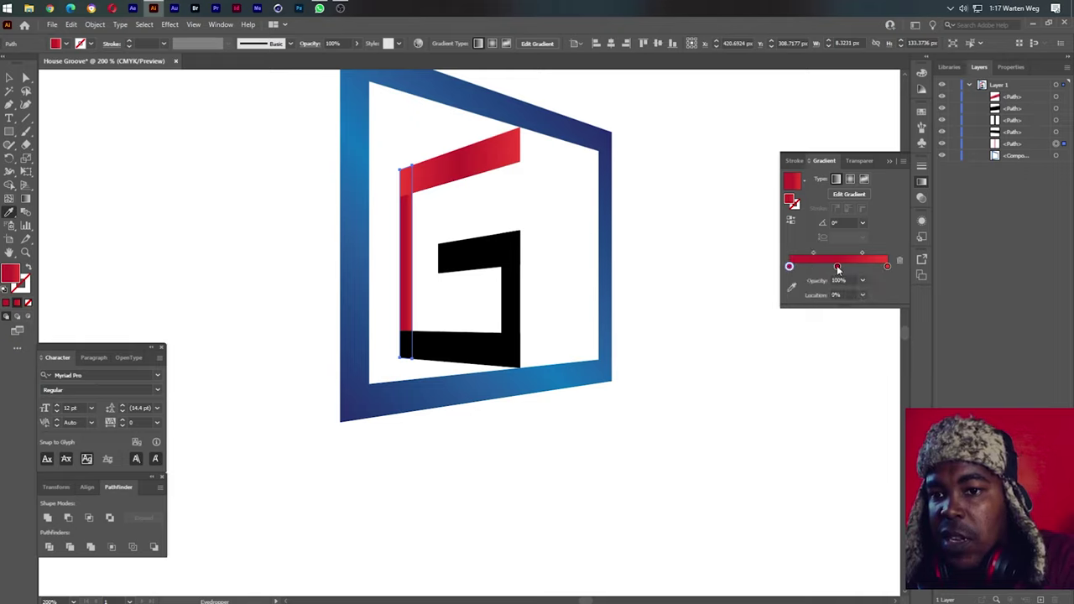
{"action": "left_click_drag", "start_coordinate": [837, 267], "coordinate": [887, 267]}
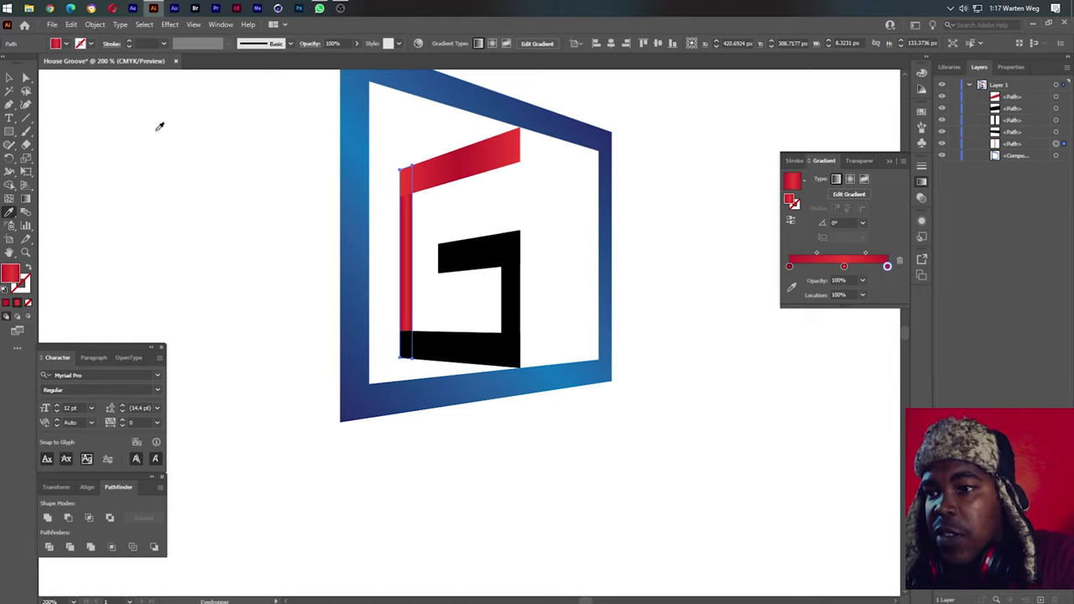
Step: Apply the red gradient to the G's right vertical bar and bottom bar
{"action": "left_click", "coordinate": [515, 305], "text": "ctrl"}
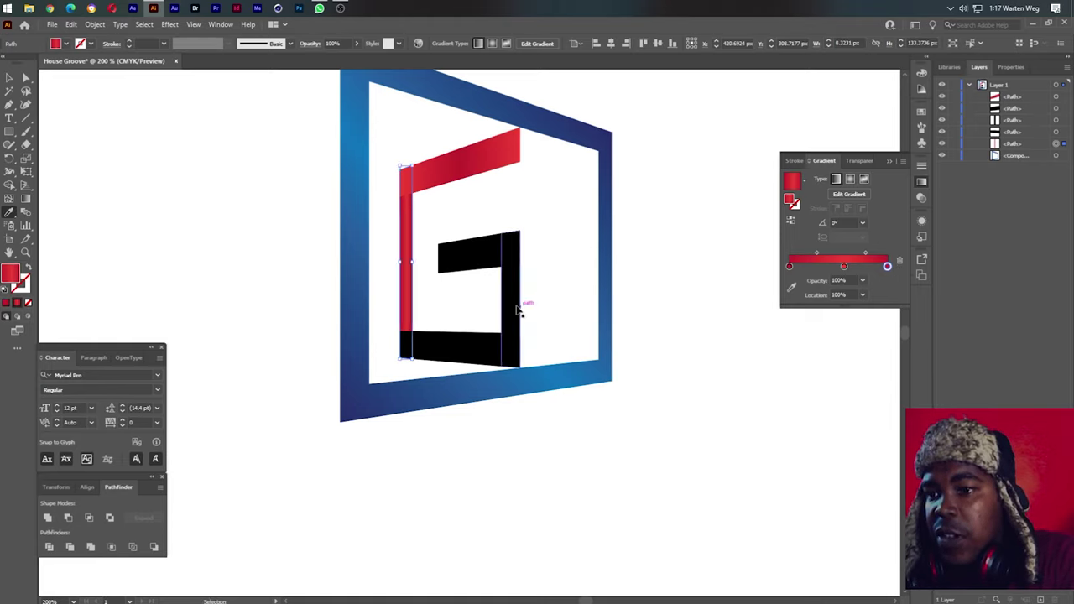
{"action": "left_click", "coordinate": [411, 263]}
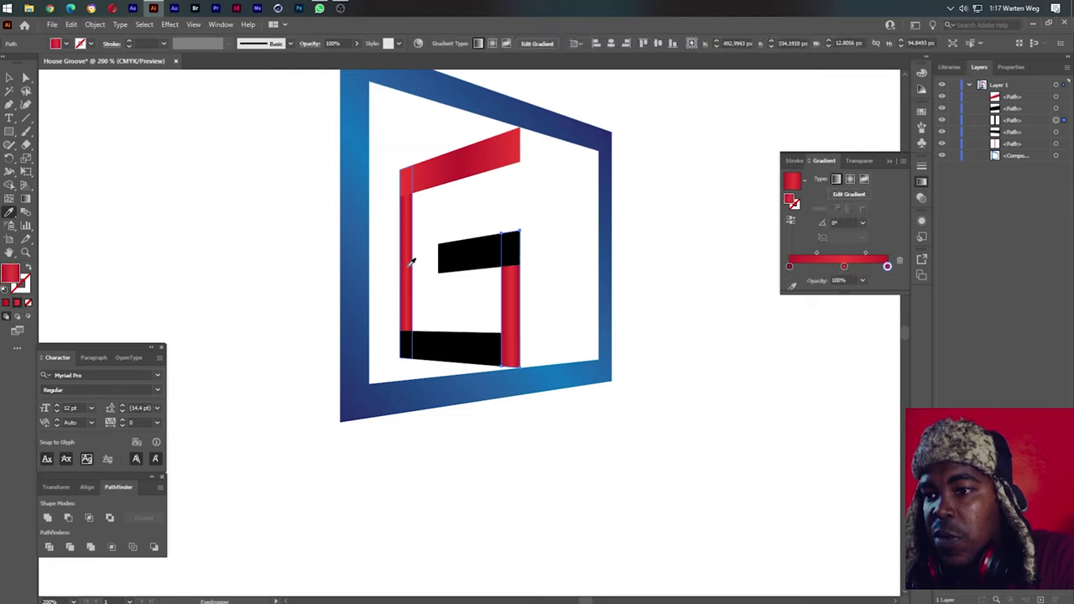
{"action": "left_click", "coordinate": [474, 165], "text": "ctrl"}
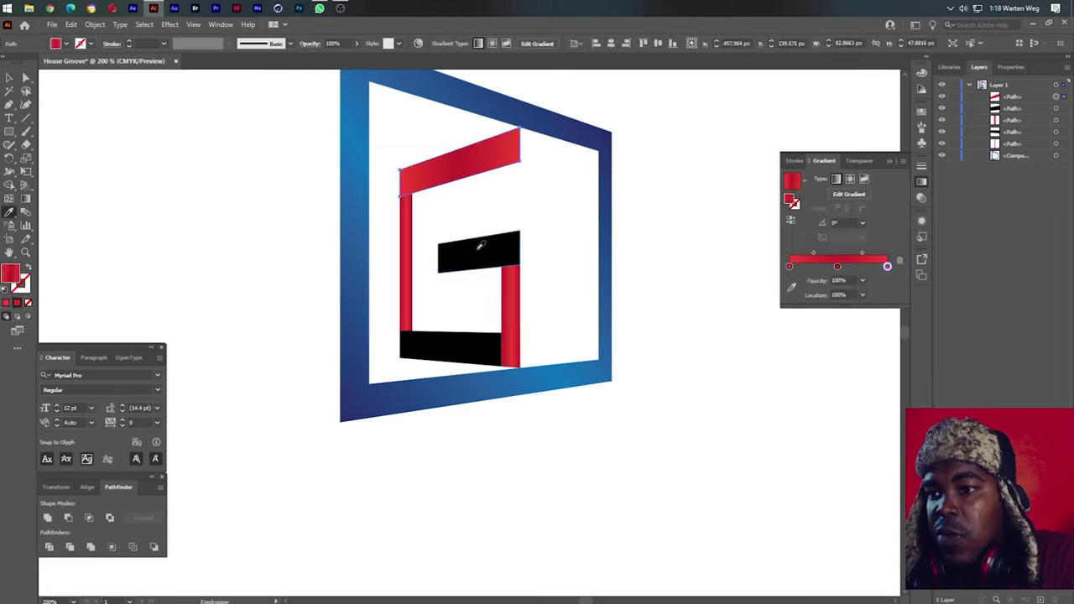
{"action": "left_click", "coordinate": [479, 247], "text": "ctrl"}
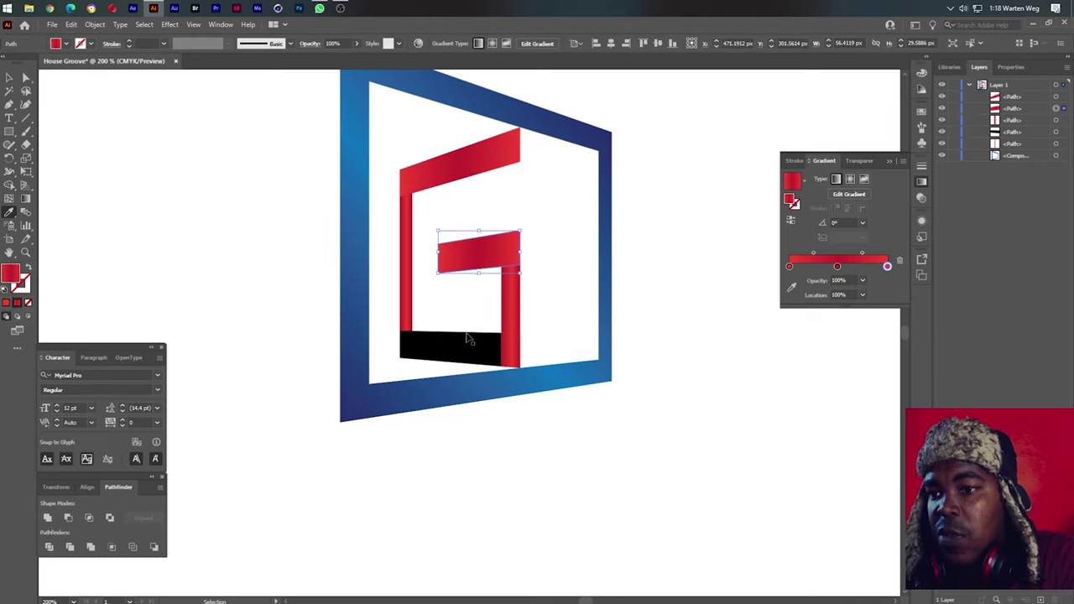
{"action": "left_click", "coordinate": [466, 349], "text": "ctrl"}
{"action": "left_click", "coordinate": [466, 162]}
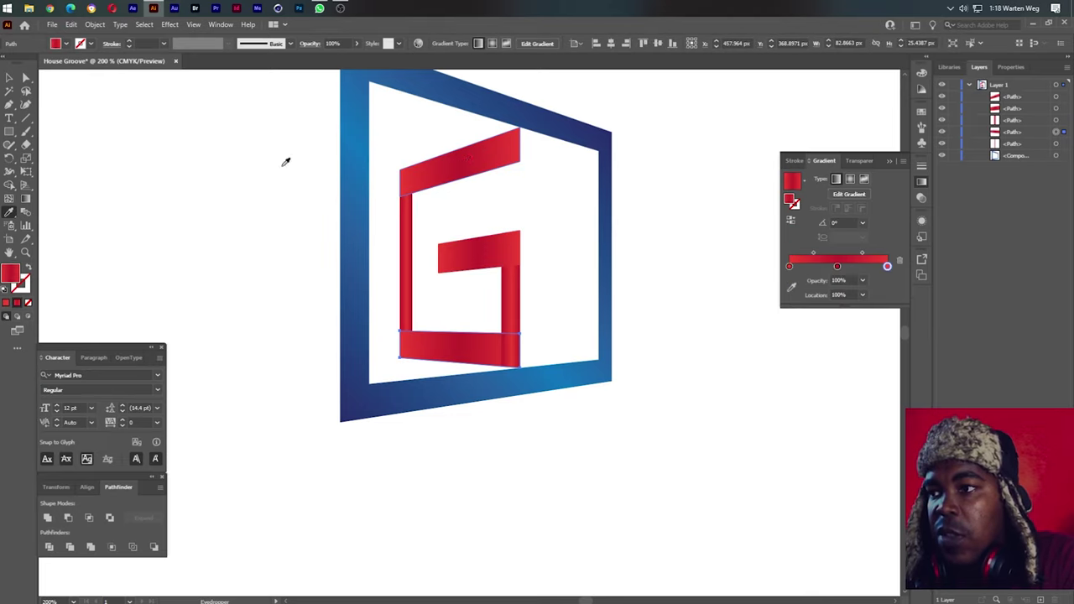
{"action": "left_click", "coordinate": [26, 199]}
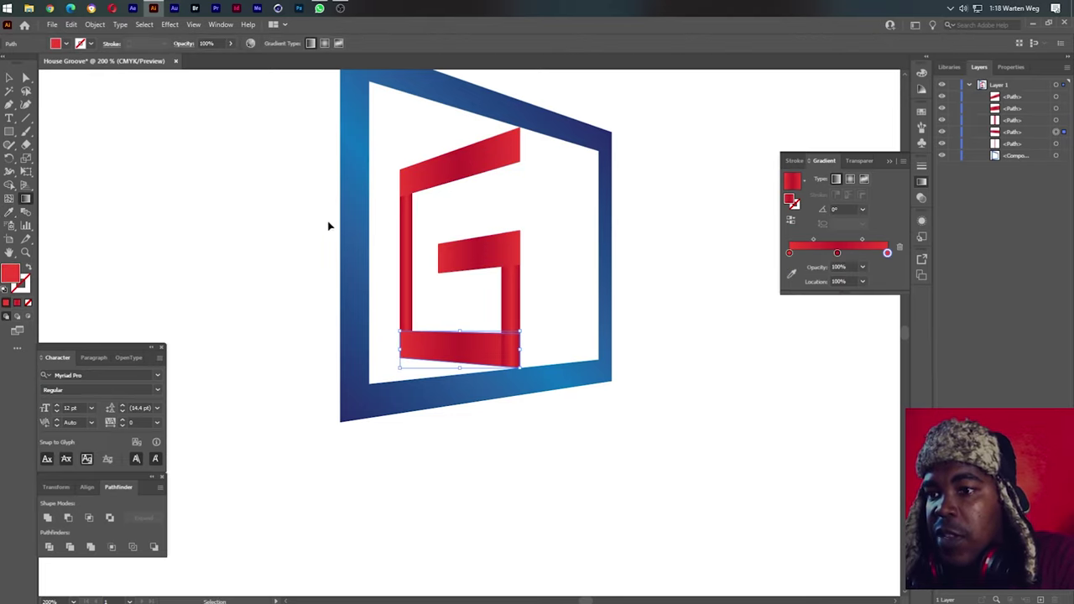
Step: Run the gradients vertically on the G's left and right bars and horizontally across the middle bar
{"action": "left_click", "coordinate": [404, 174]}
{"action": "left_click_drag", "start_coordinate": [404, 173], "coordinate": [404, 370]}
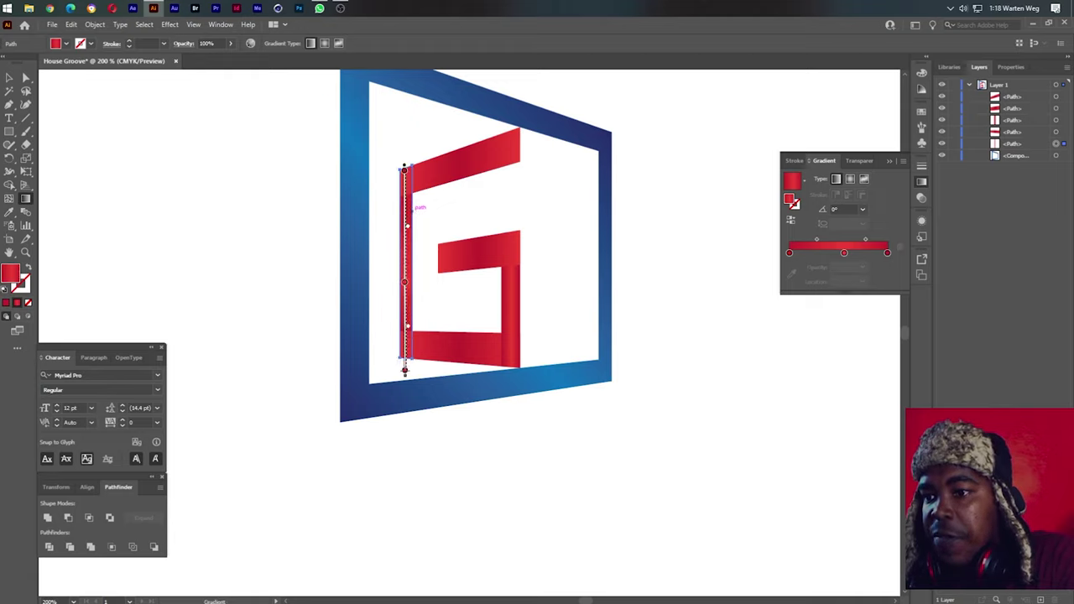
{"action": "key", "text": "ctrl+shift+a"}
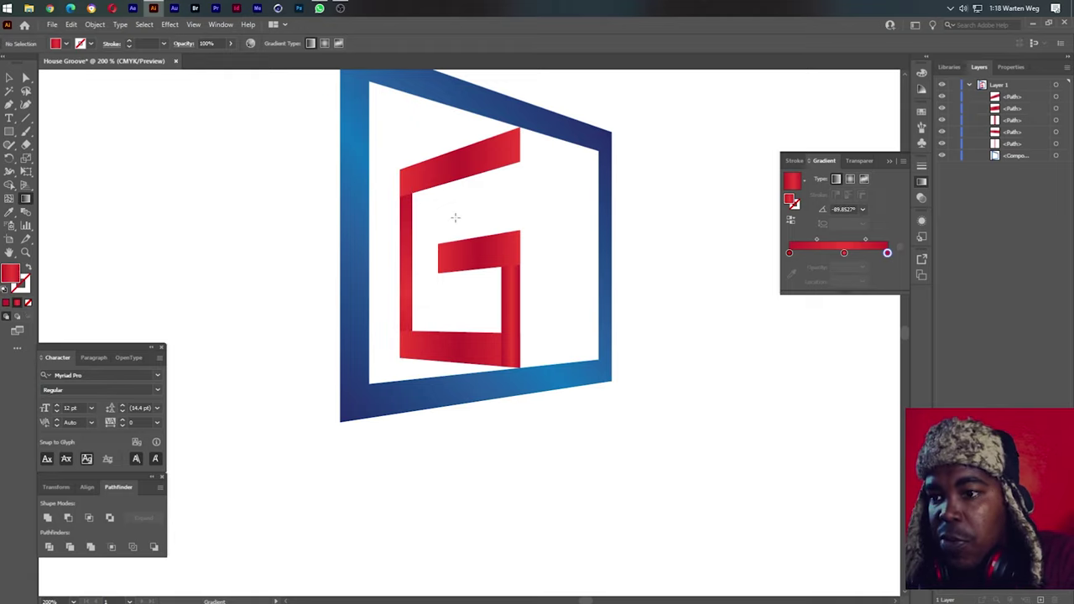
{"action": "left_click", "coordinate": [518, 340]}
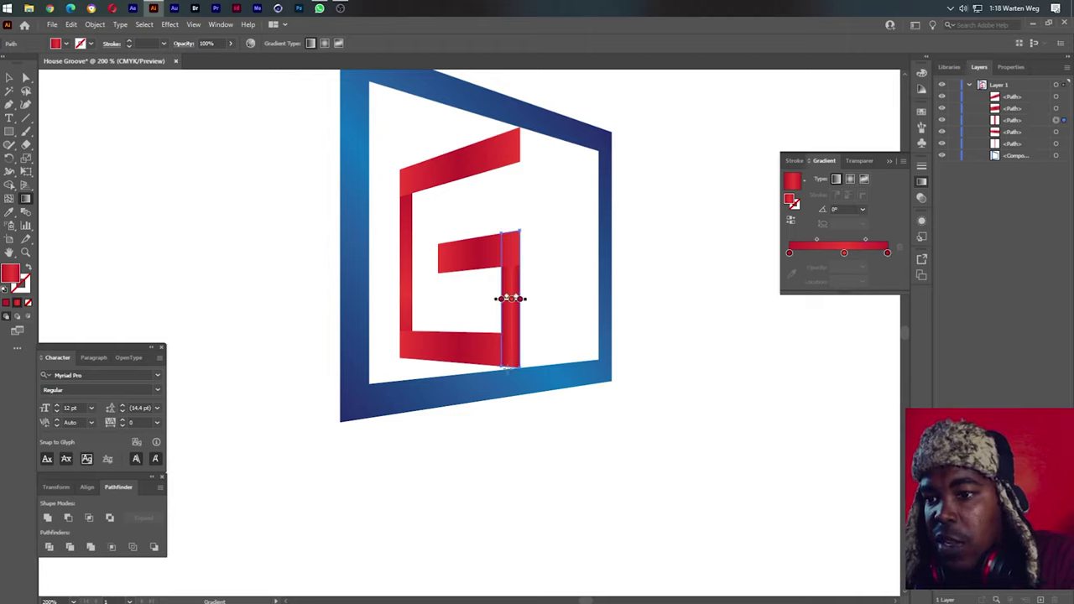
{"action": "left_click_drag", "start_coordinate": [511, 367], "coordinate": [515, 179]}
{"action": "key", "text": "ctrl+shift+a"}
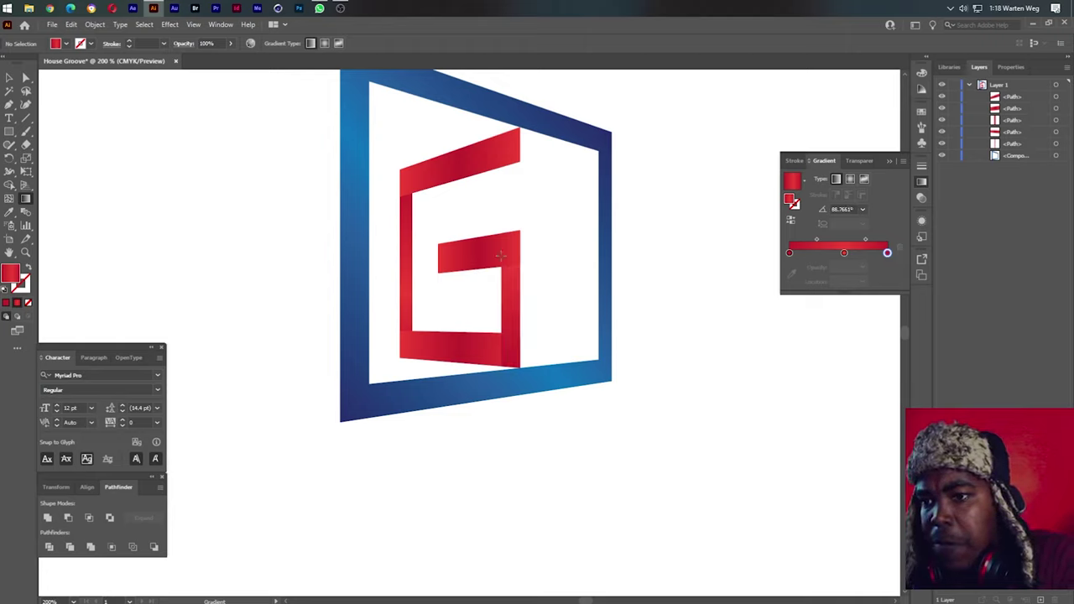
{"action": "left_click", "coordinate": [489, 251]}
{"action": "left_click_drag", "start_coordinate": [431, 252], "coordinate": [591, 251]}
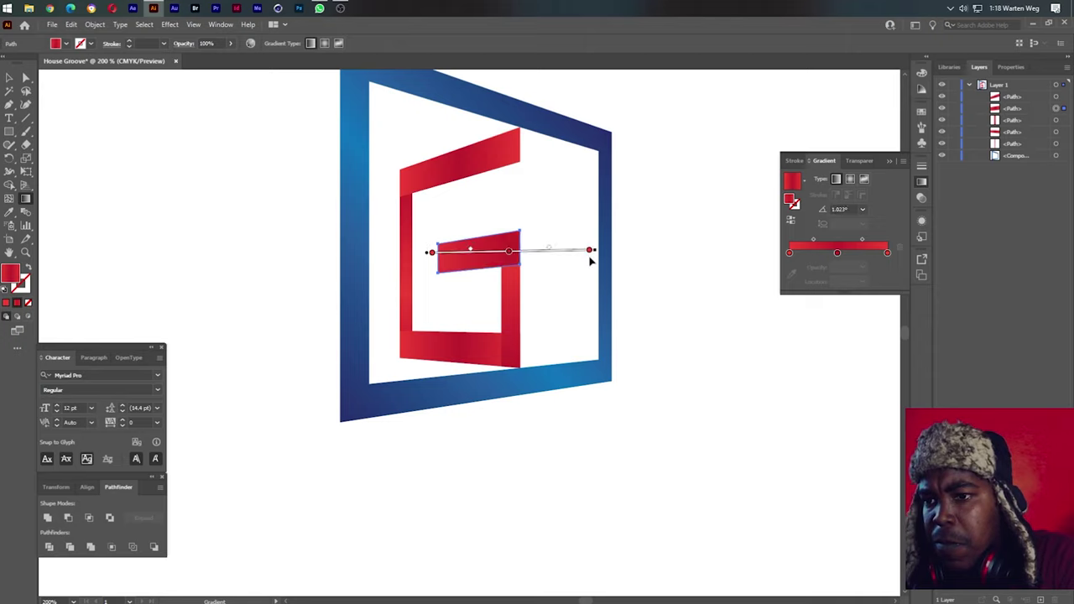
{"action": "key", "text": "ctrl+shift+a"}
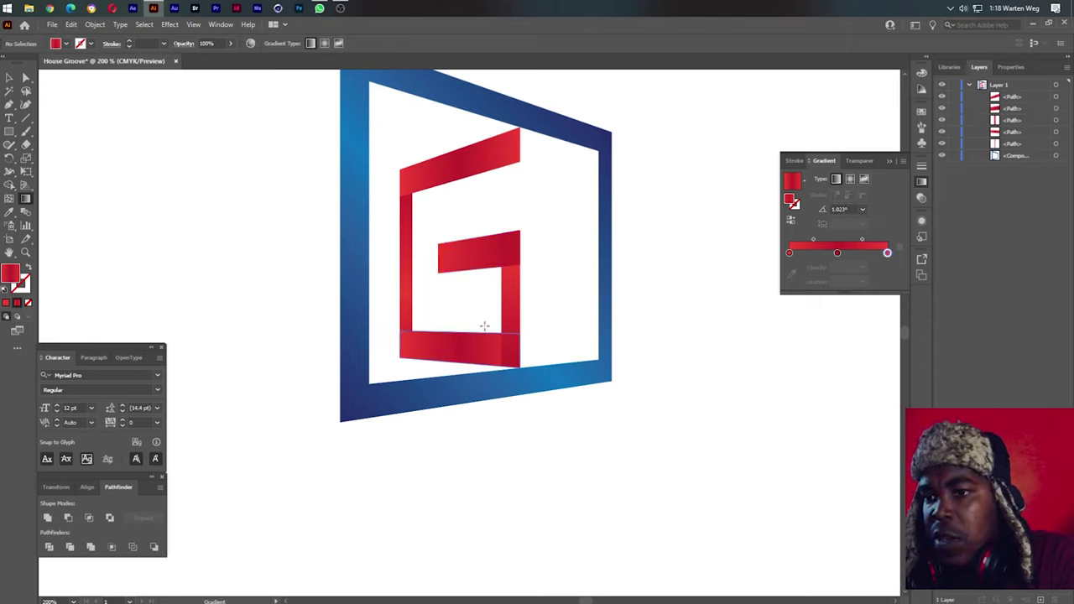
Step: Stretch the bottom bar's gradient rightward and angle the right upright's gradient to about 88.77°
{"action": "left_click", "coordinate": [462, 342]}
{"action": "mouse_move", "coordinate": [396, 344]}
{"action": "left_mouse_down"}
{"action": "mouse_move", "coordinate": [557, 362]}
{"action": "mouse_move", "coordinate": [449, 360]}
{"action": "left_mouse_up"}
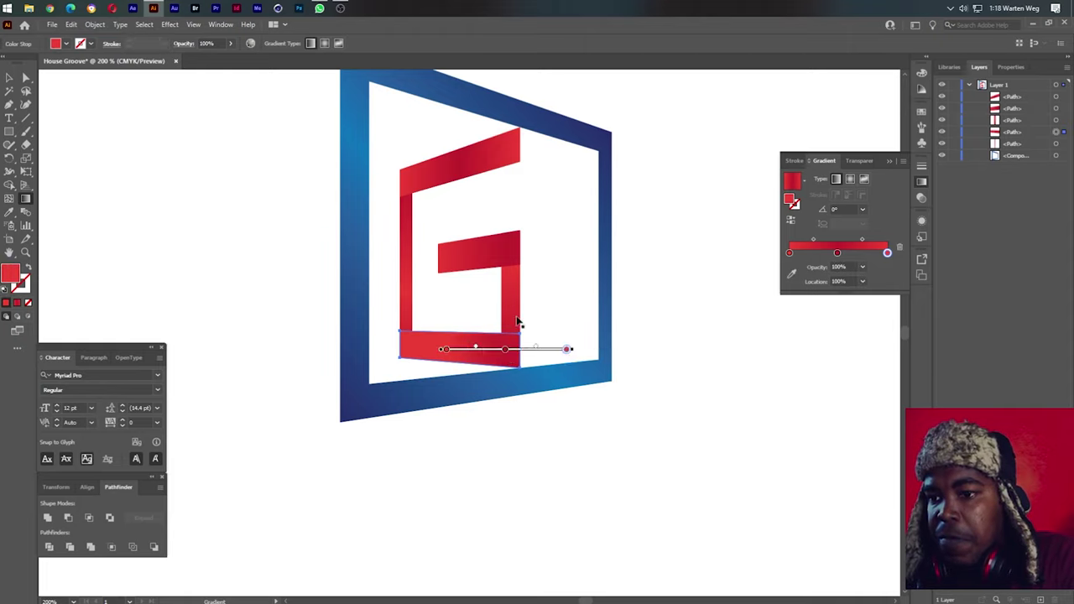
{"action": "key", "text": "v"}
{"action": "key", "text": "ctrl+shift+a"}
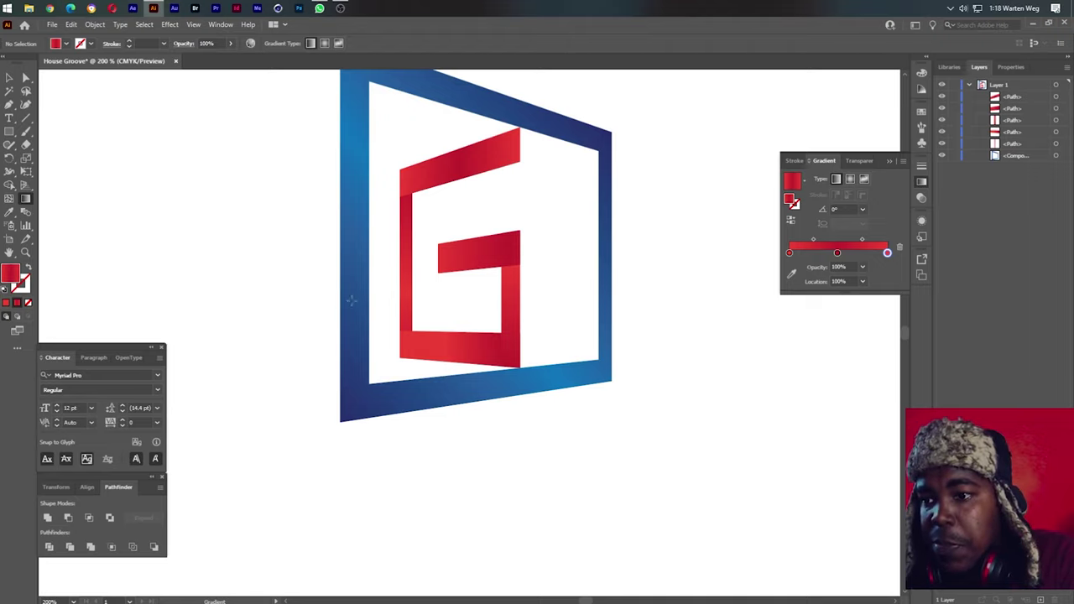
{"action": "left_click", "coordinate": [7, 79]}
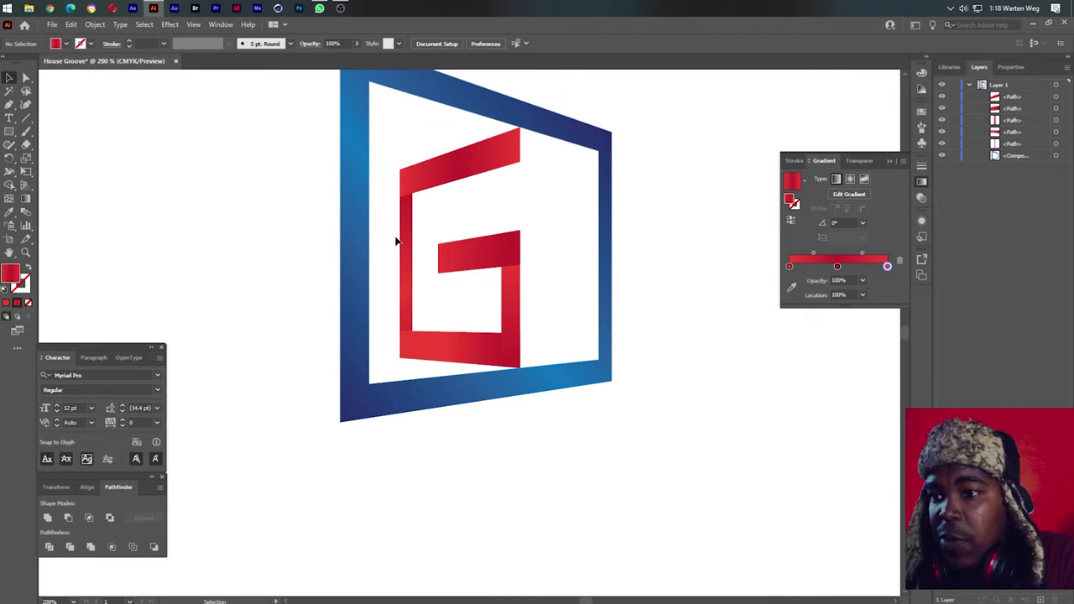
{"action": "left_click", "coordinate": [446, 337]}
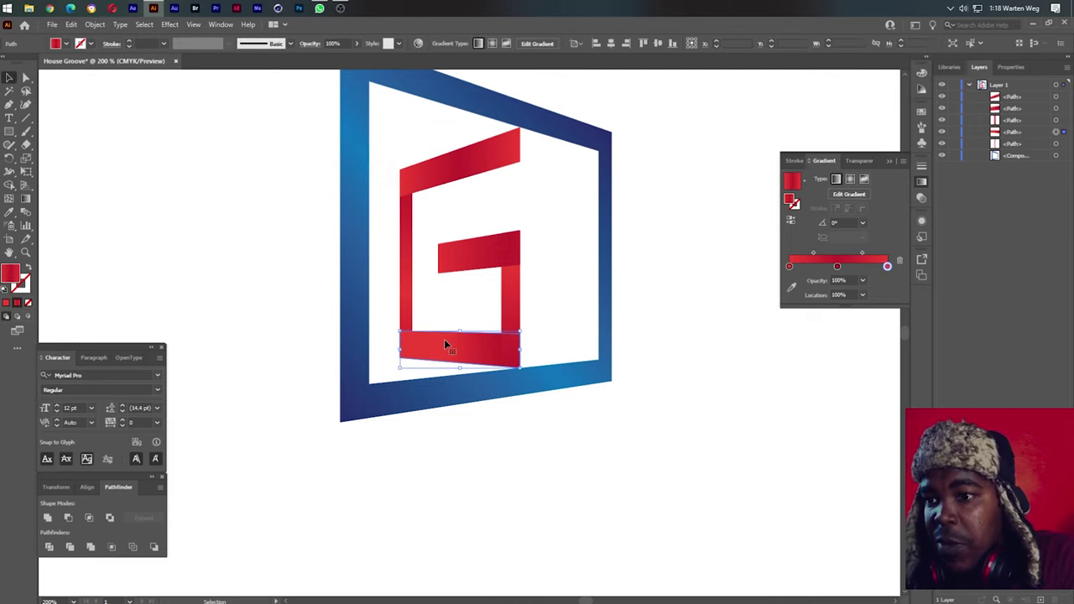
{"action": "left_click", "coordinate": [1017, 132]}
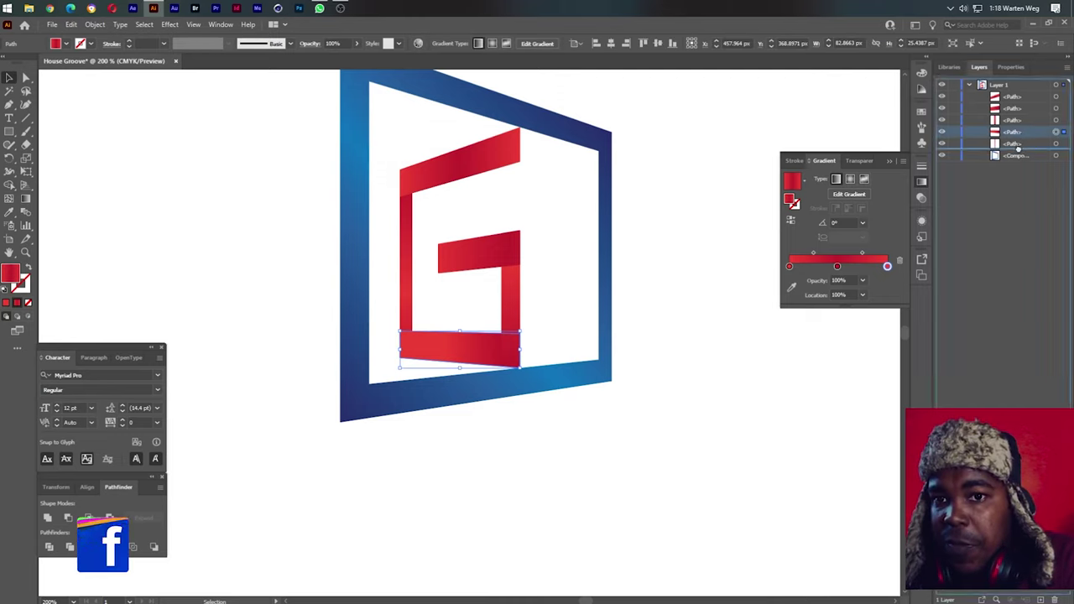
{"action": "left_click", "coordinate": [547, 313]}
{"action": "left_click", "coordinate": [519, 309]}
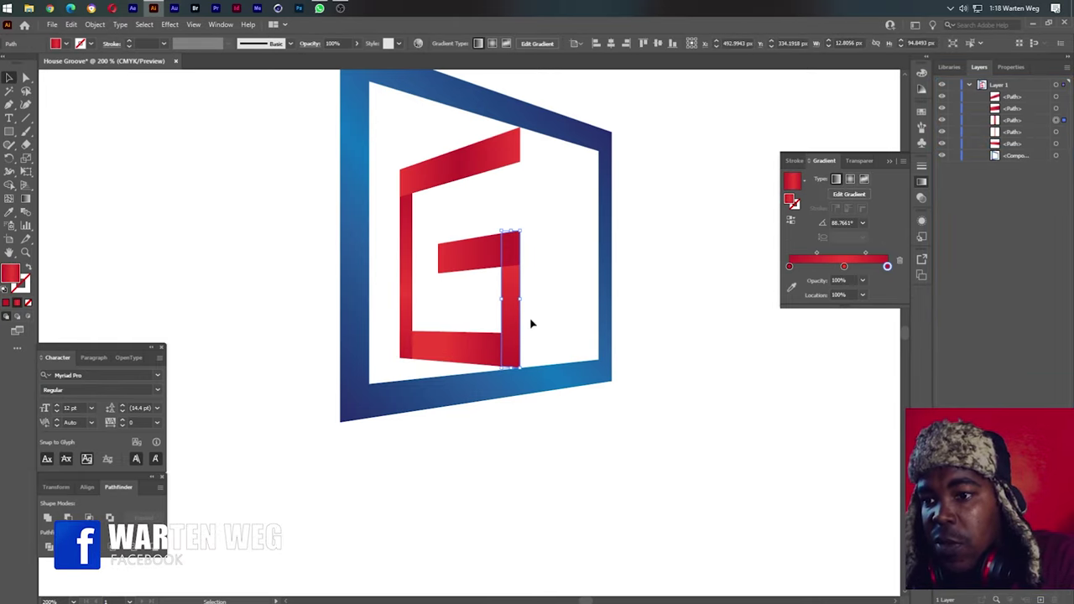
{"action": "left_click", "coordinate": [574, 322]}
Step: Marquee-select the G-and-frame logo and drag it up and right toward the artboard top
{"action": "scroll", "coordinate": [522, 372], "scroll_direction": "up", "scroll_amount": 2}
{"action": "scroll", "coordinate": [518, 372], "scroll_direction": "up", "scroll_amount": 1}
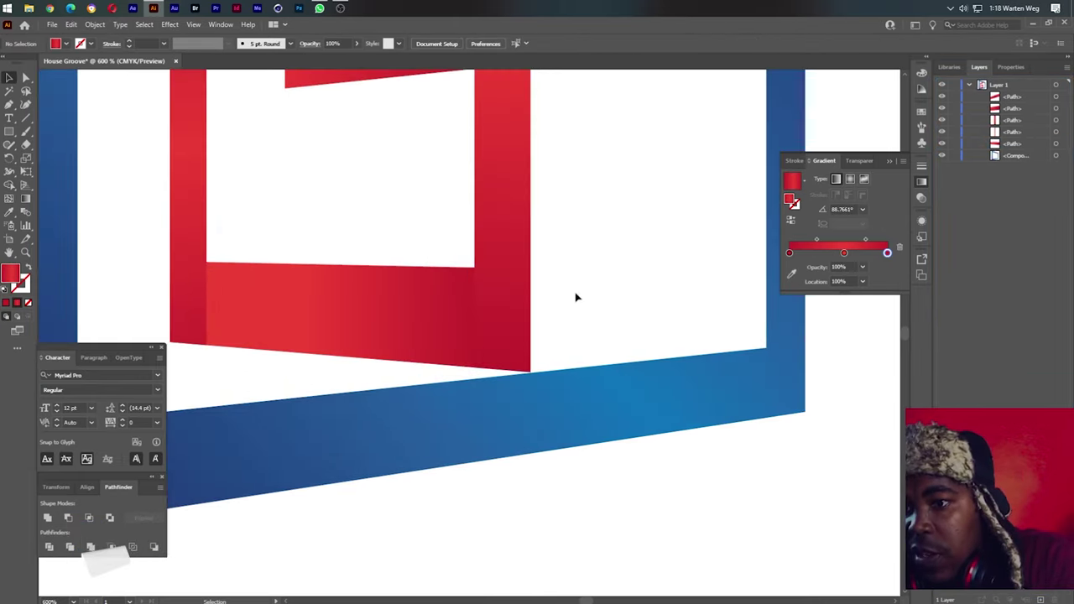
{"action": "scroll", "coordinate": [592, 275], "scroll_direction": "down", "scroll_amount": 1}
{"action": "scroll", "coordinate": [590, 270], "scroll_direction": "down", "scroll_amount": 1}
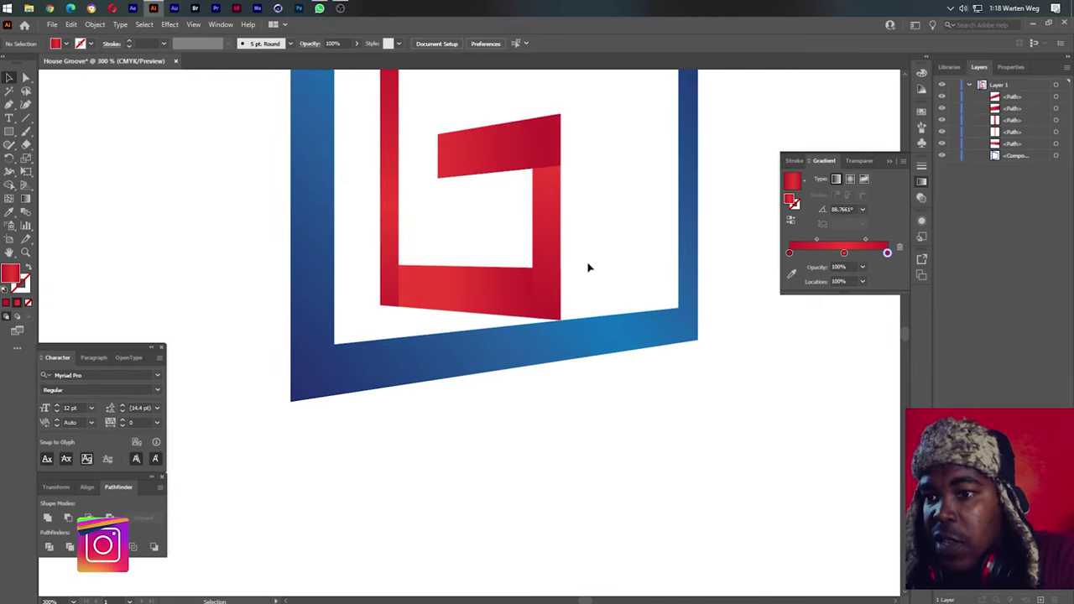
{"action": "scroll", "coordinate": [592, 201], "scroll_direction": "down", "scroll_amount": 1}
{"action": "scroll", "coordinate": [596, 205], "scroll_direction": "down", "scroll_amount": 1}
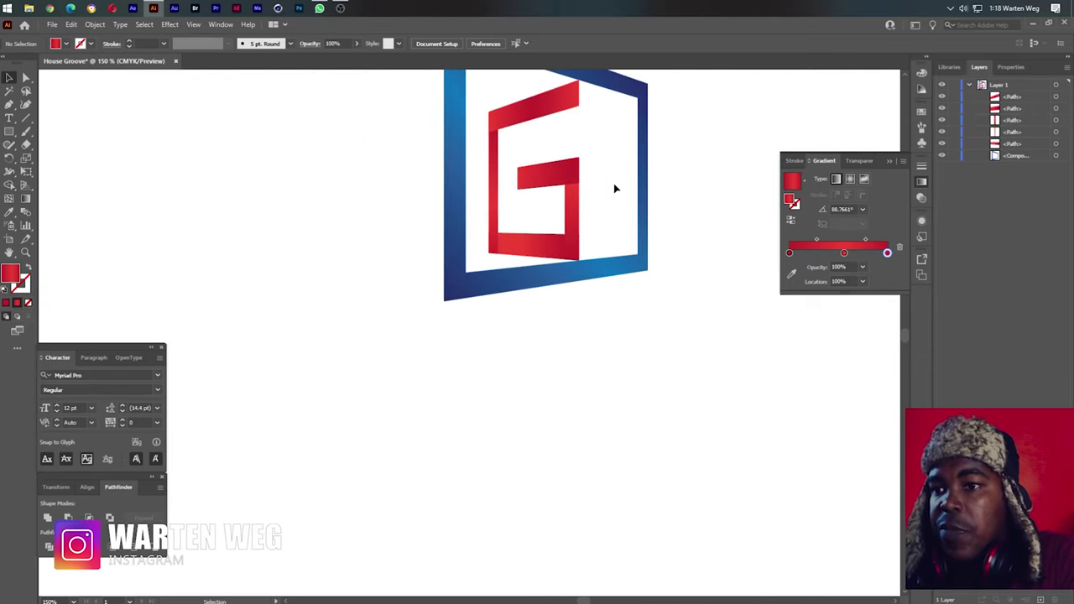
{"action": "scroll", "coordinate": [614, 185], "scroll_direction": "down", "scroll_amount": 1}
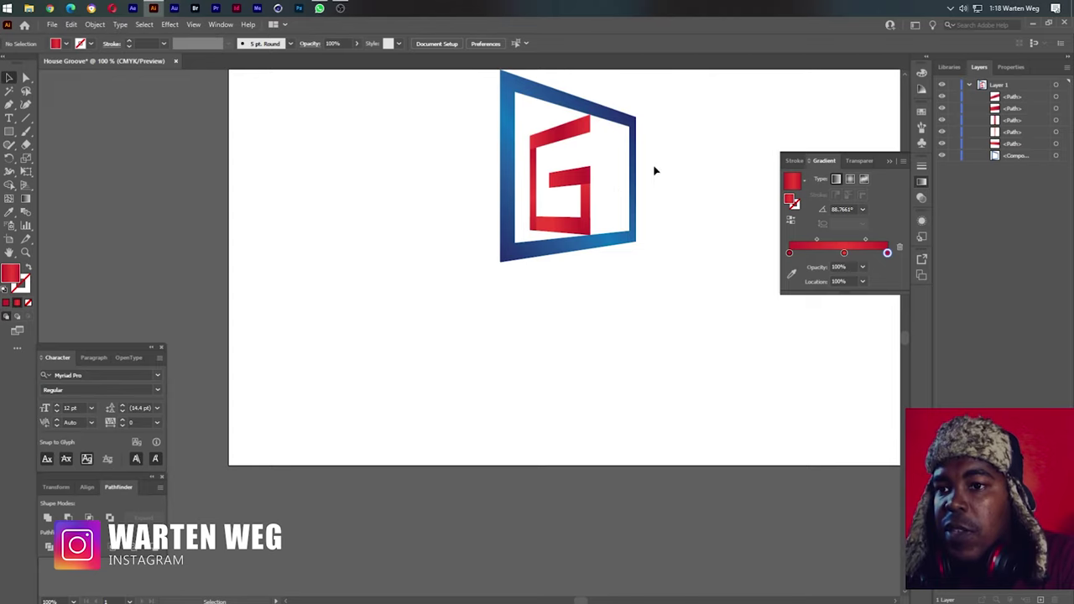
{"action": "left_click_drag", "start_coordinate": [675, 168], "coordinate": [444, 270]}
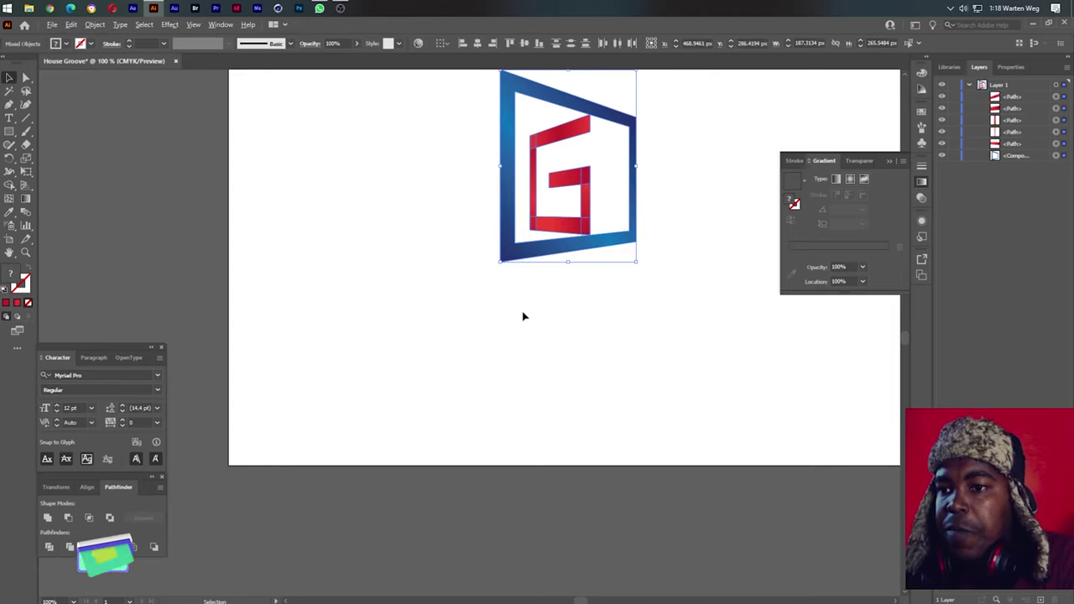
{"action": "scroll", "coordinate": [523, 316], "scroll_direction": "up", "scroll_amount": 2}
{"action": "scroll", "coordinate": [528, 307], "scroll_direction": "down", "scroll_amount": 3}
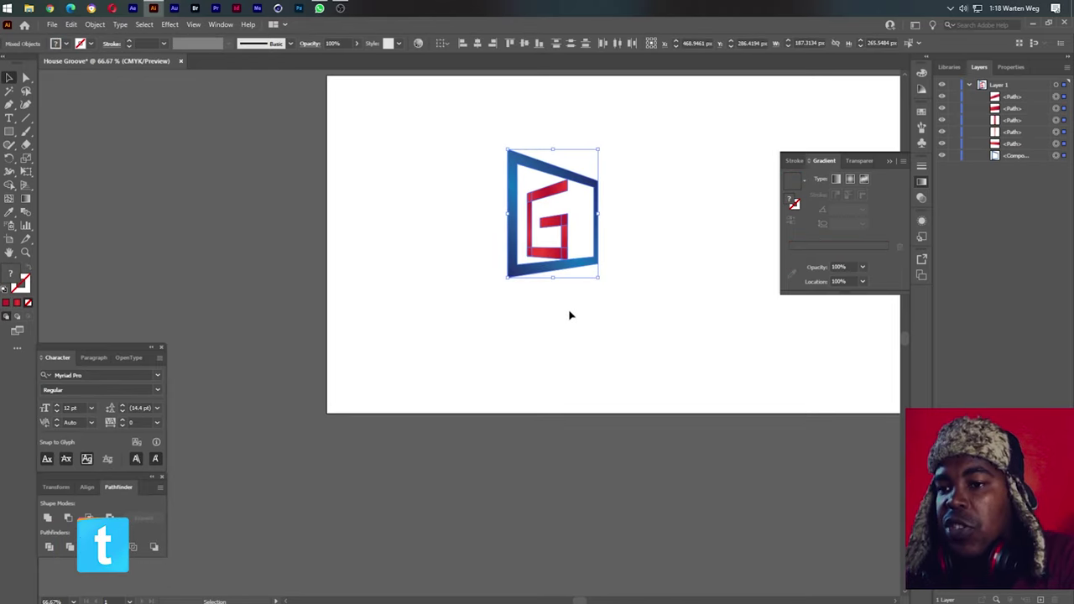
{"action": "left_click_drag", "start_coordinate": [563, 276], "coordinate": [622, 228]}
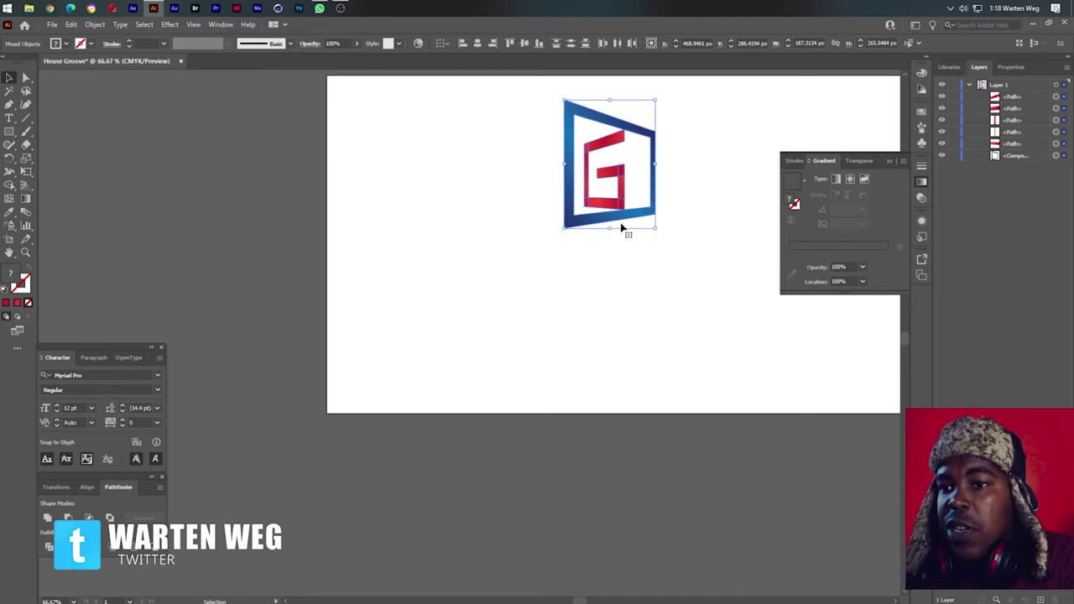
{"action": "left_click", "coordinate": [428, 358]}
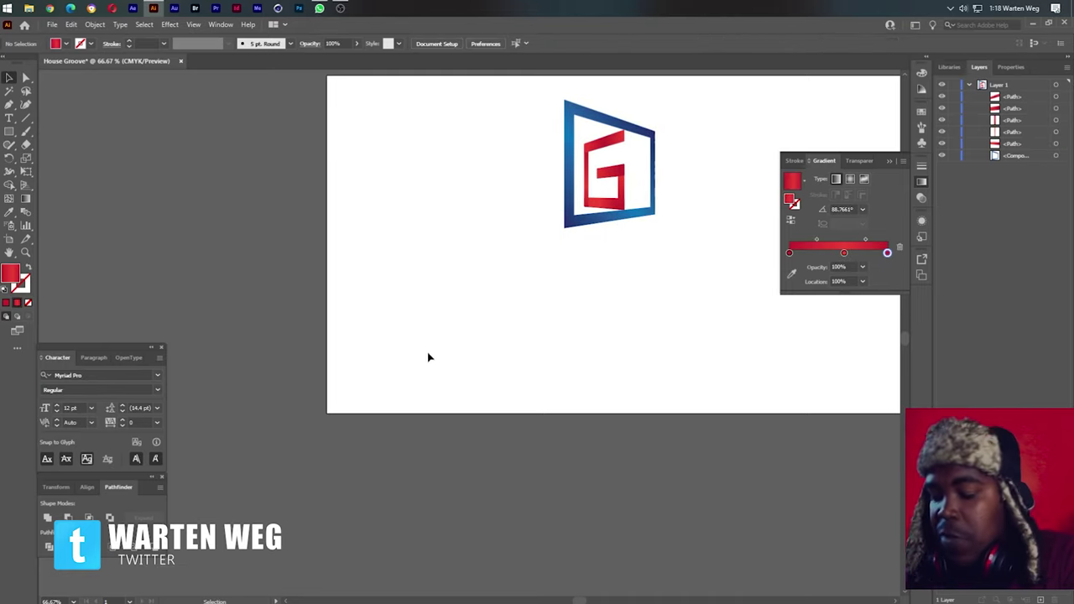
Step: Type 'House Gro' below the logo, then select it and begin retyping it as HOUSE
{"action": "key", "text": "t"}
{"action": "left_click", "coordinate": [497, 340]}
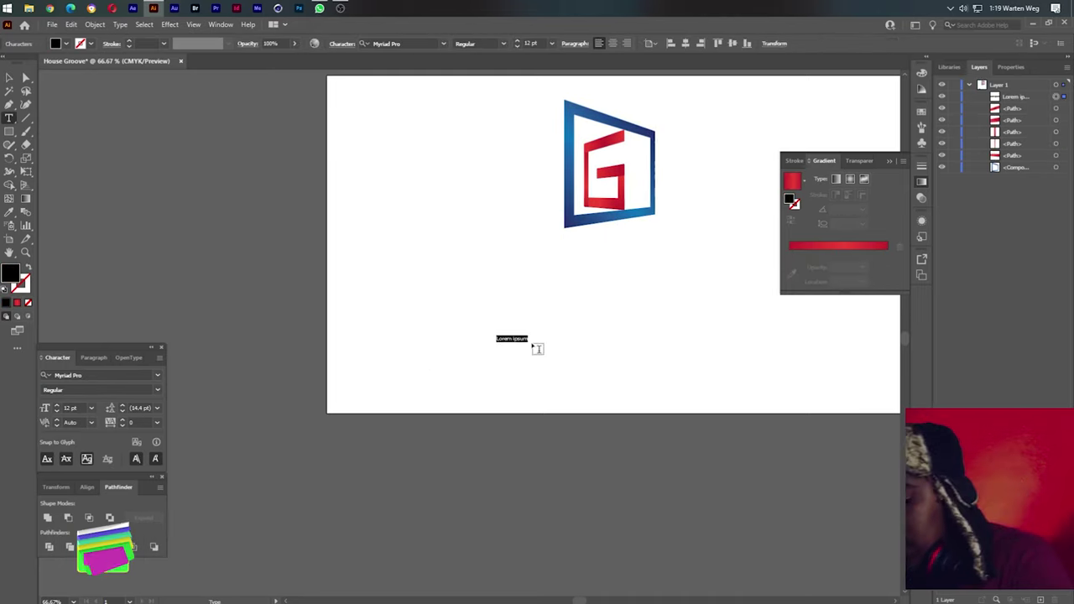
{"action": "type", "text": "Hou"}
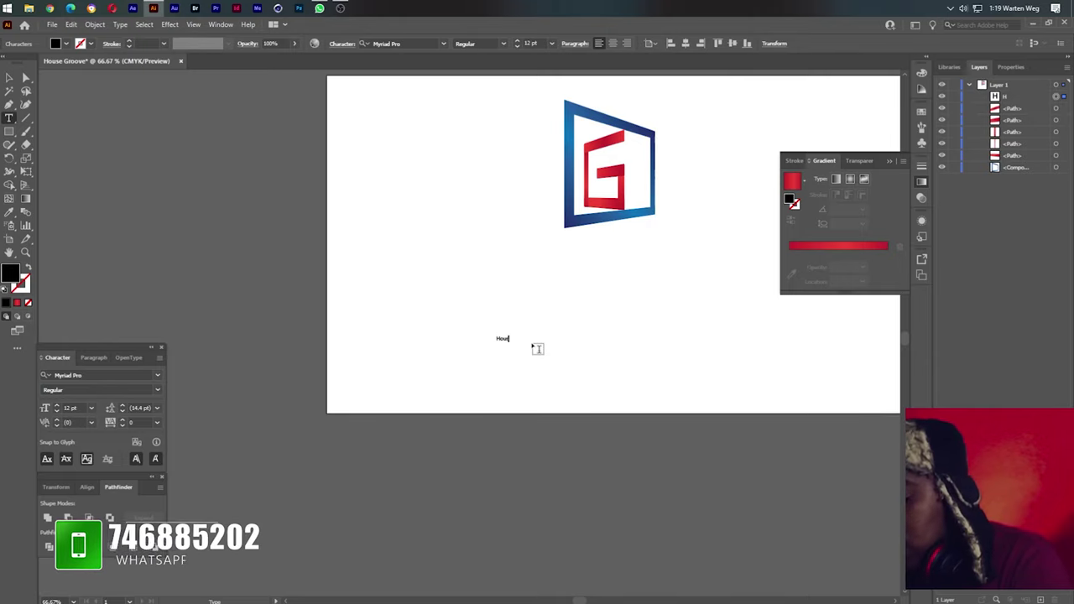
{"action": "type", "text": "se"}
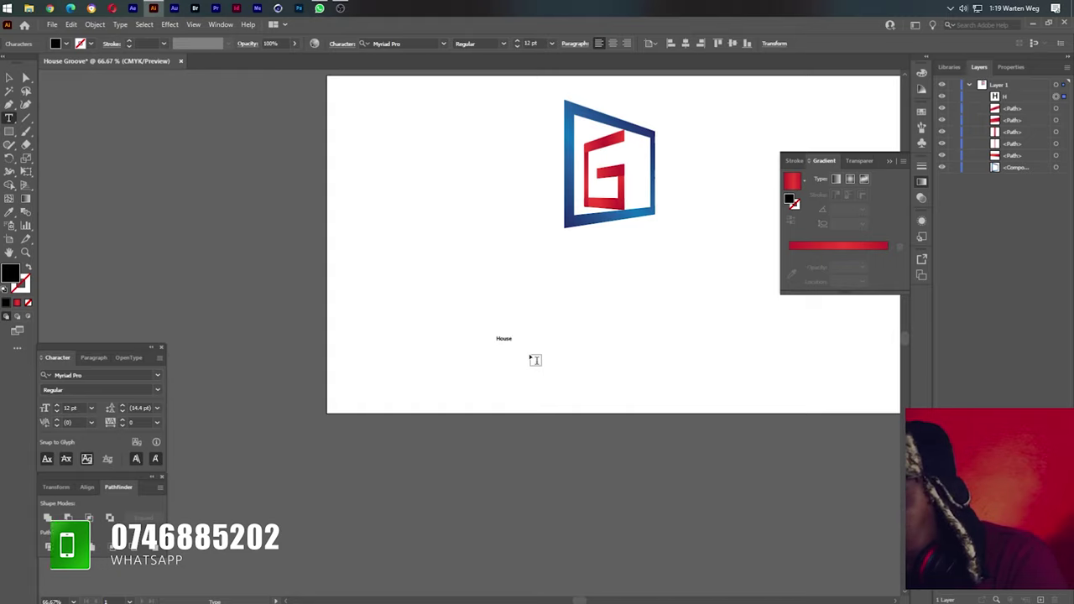
{"action": "type", "text": " Gro"}
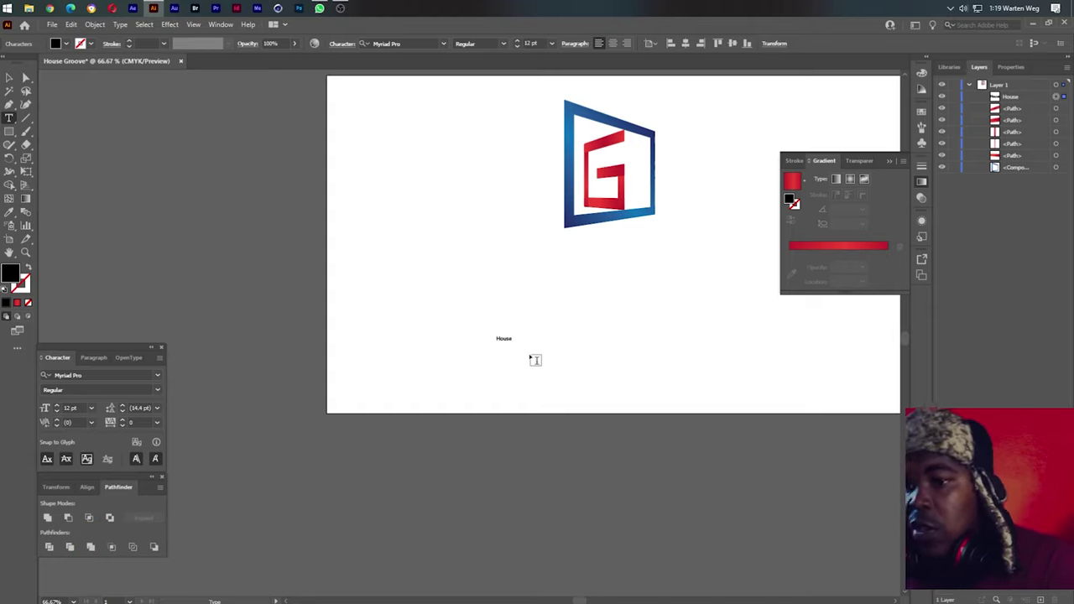
{"action": "key", "text": "Escape"}
{"action": "key", "text": "Return"}
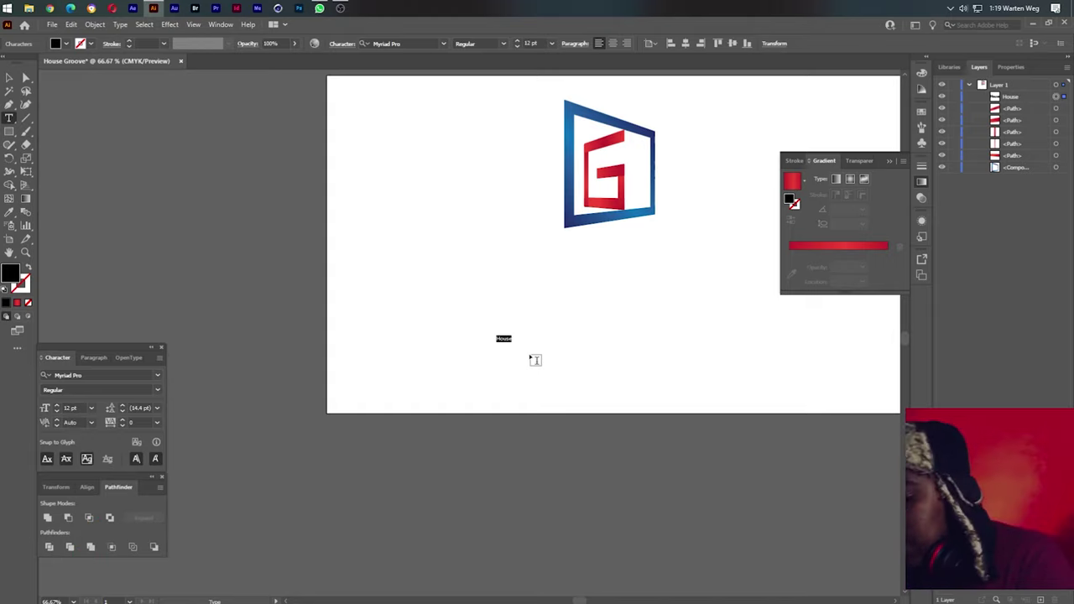
{"action": "type", "text": "HOUSE"}
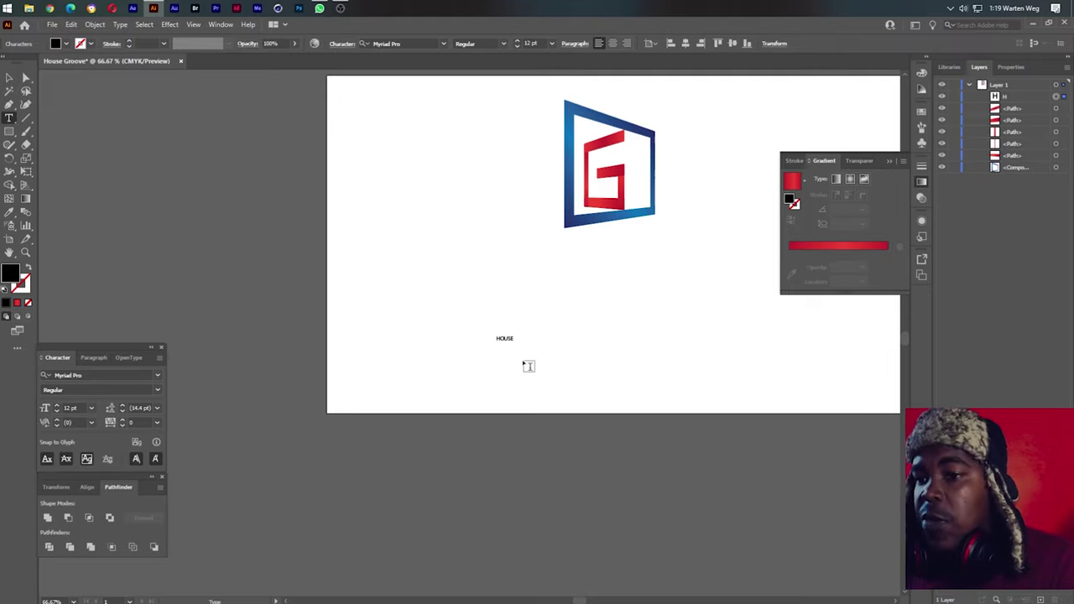
Step: Enlarge HOUSE under the logo, set it in Bebas Neue Regular, and widen it
{"action": "left_click_drag", "start_coordinate": [517, 345], "coordinate": [885, 407]}
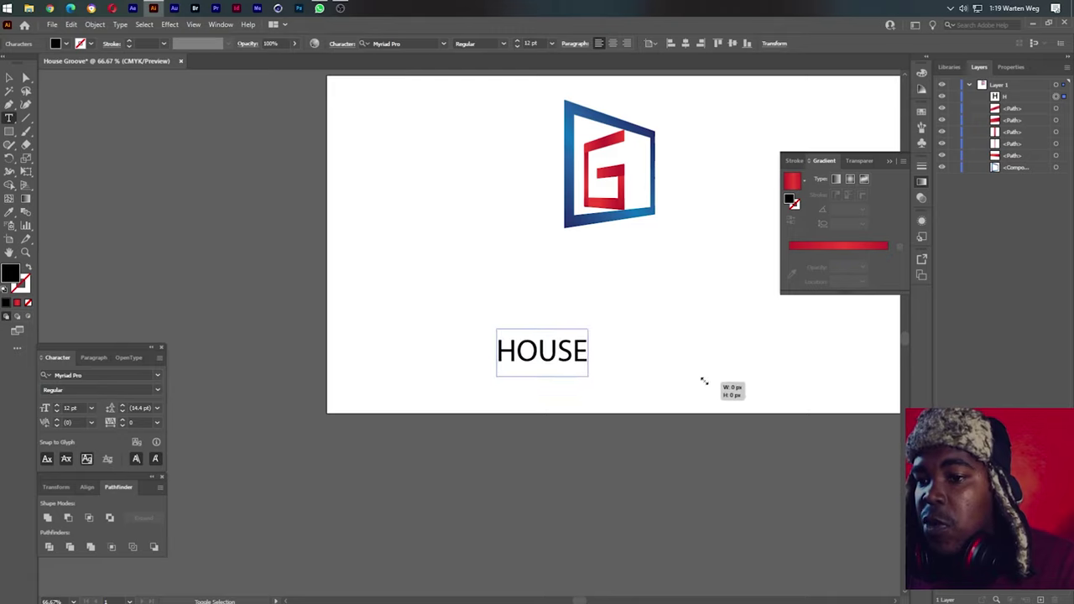
{"action": "scroll", "coordinate": [587, 336], "scroll_direction": "right", "scroll_amount": 5}
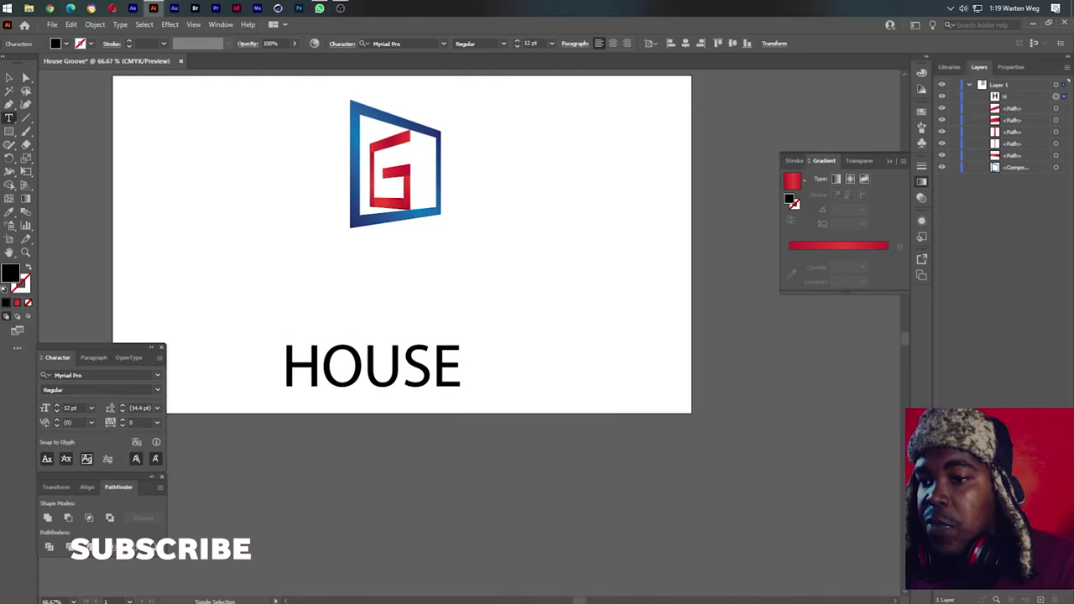
{"action": "left_click_drag", "start_coordinate": [412, 389], "coordinate": [411, 326]}
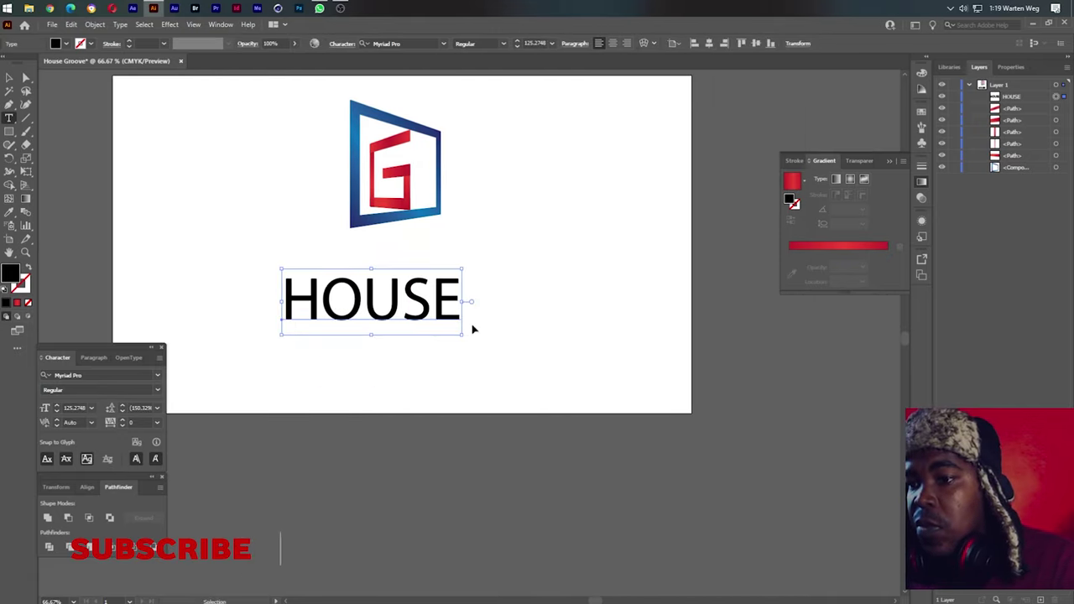
{"action": "mouse_move", "coordinate": [461, 300]}
{"action": "left_mouse_down"}
{"action": "mouse_move", "coordinate": [576, 307]}
{"action": "mouse_move", "coordinate": [463, 293]}
{"action": "left_mouse_up"}
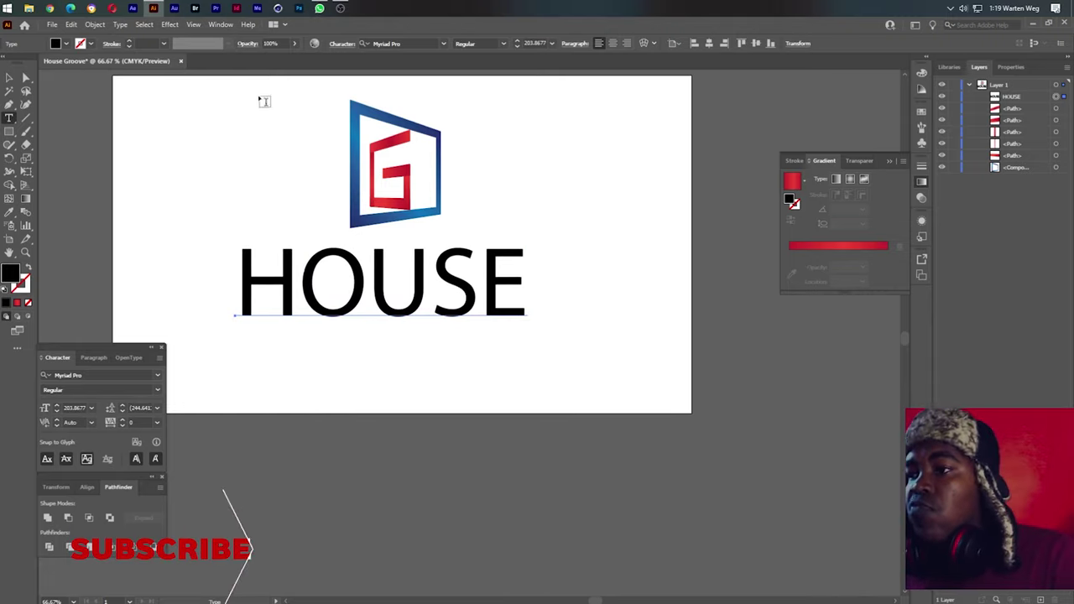
{"action": "left_click", "coordinate": [444, 44]}
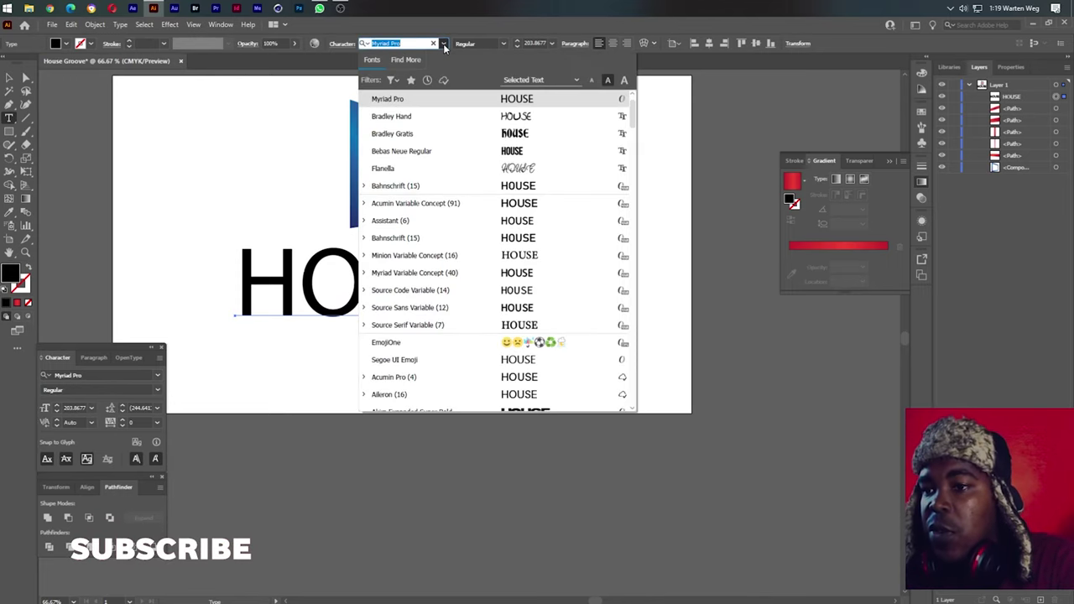
{"action": "left_click", "coordinate": [516, 153]}
{"action": "left_click_drag", "start_coordinate": [429, 283], "coordinate": [517, 285]}
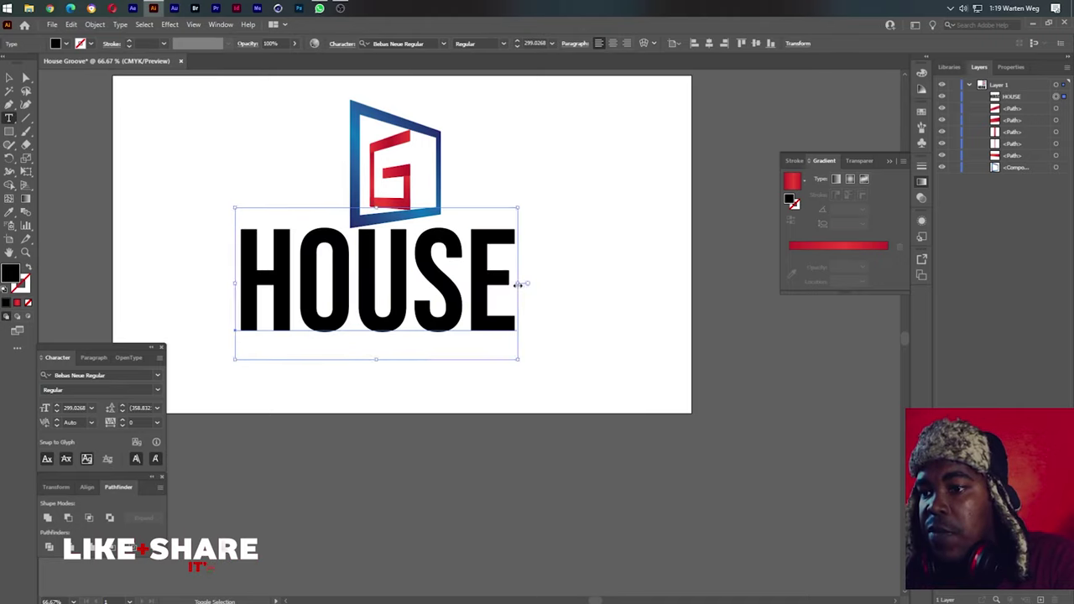
{"action": "left_click", "coordinate": [9, 77]}
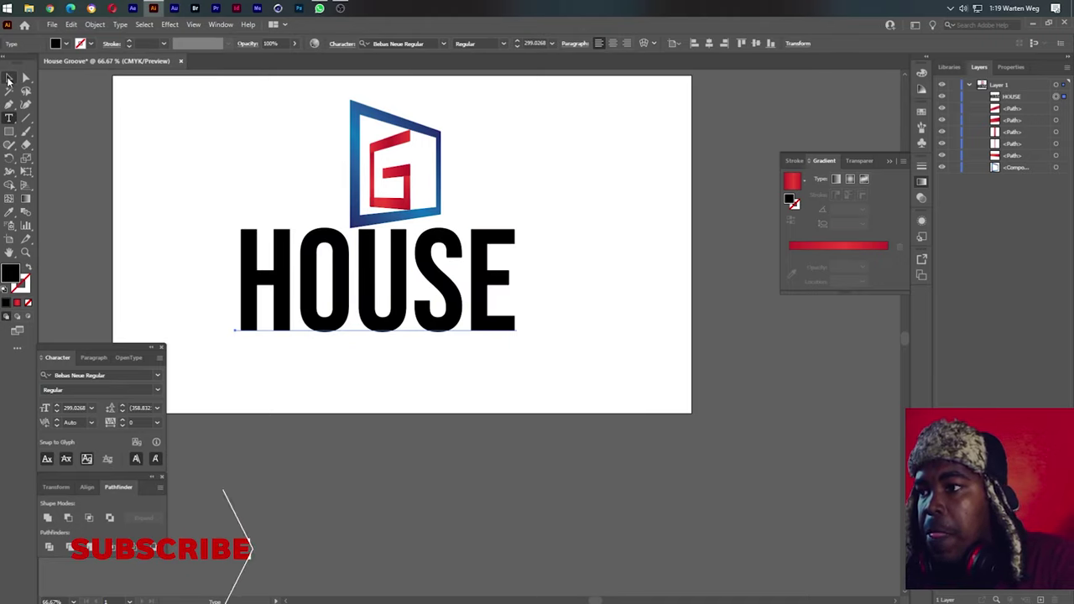
{"action": "left_click", "coordinate": [586, 277]}
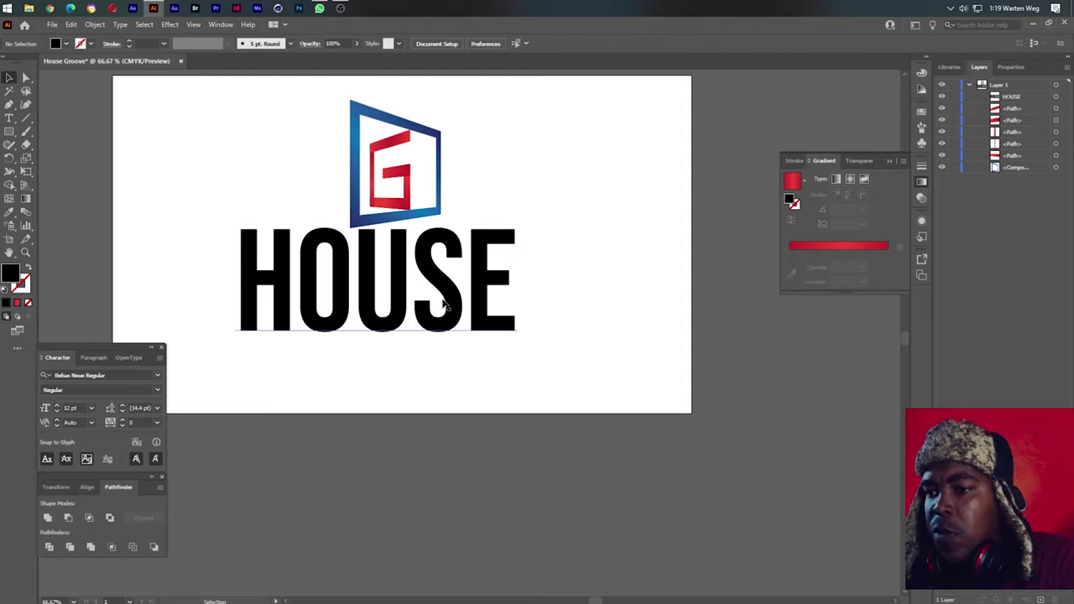
Step: Convert HOUSE to outlines and place a new text line below it
{"action": "right_click", "coordinate": [450, 301]}
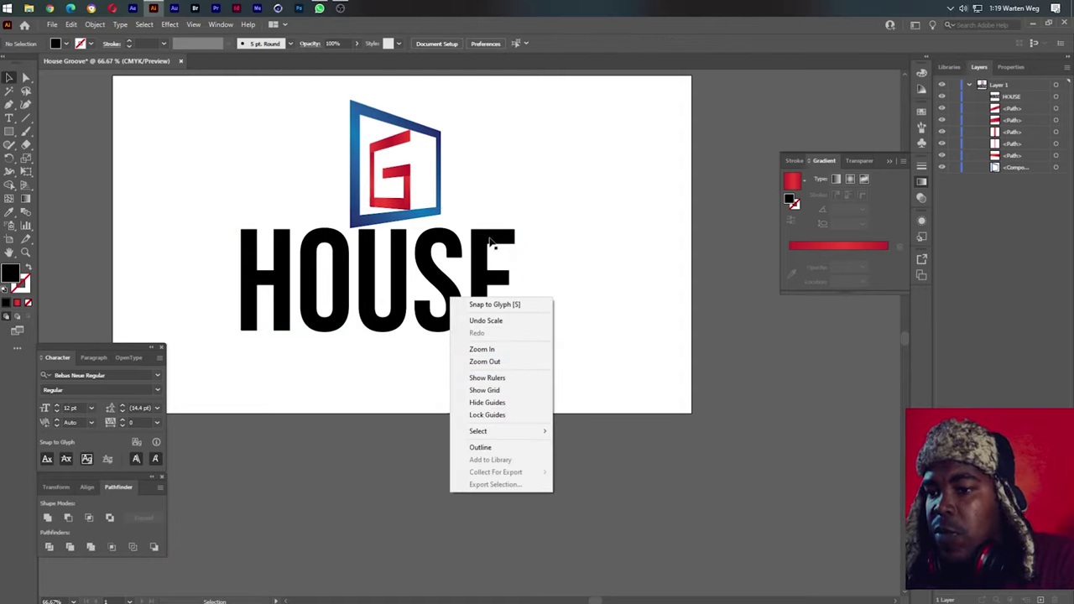
{"action": "left_click", "coordinate": [493, 244]}
{"action": "right_click", "coordinate": [492, 242]}
{"action": "left_click", "coordinate": [561, 333]}
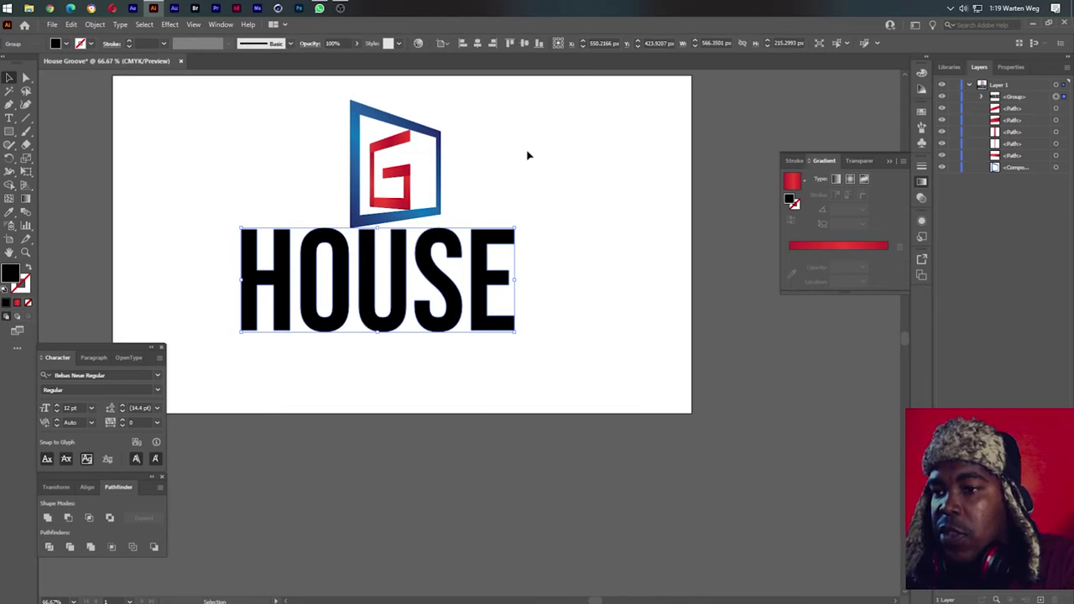
{"action": "key", "text": "ctrl+a"}
{"action": "left_click", "coordinate": [467, 277]}
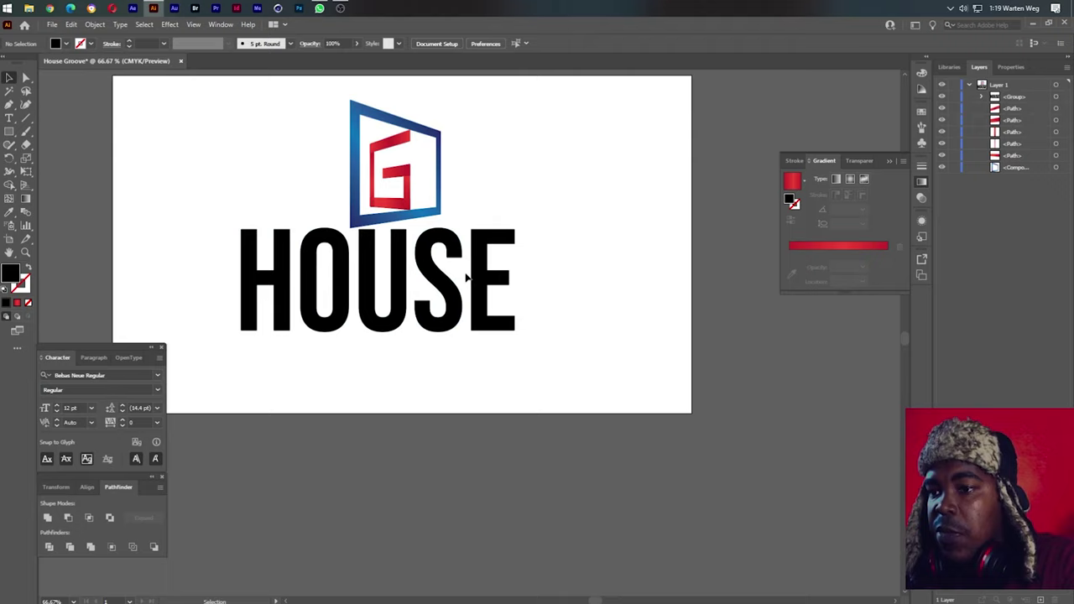
{"action": "key", "text": "t"}
{"action": "left_click", "coordinate": [333, 367]}
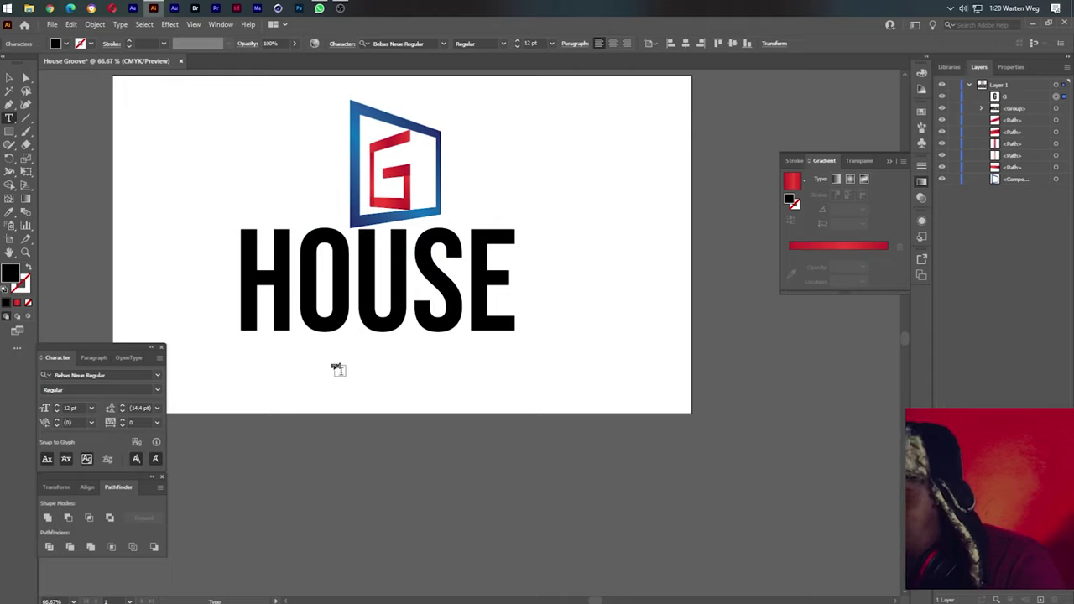
Step: Enlarge the new text into GROOVE under SE, then show the rulers with Ctrl+R
{"action": "left_click", "coordinate": [345, 367], "text": "ctrl"}
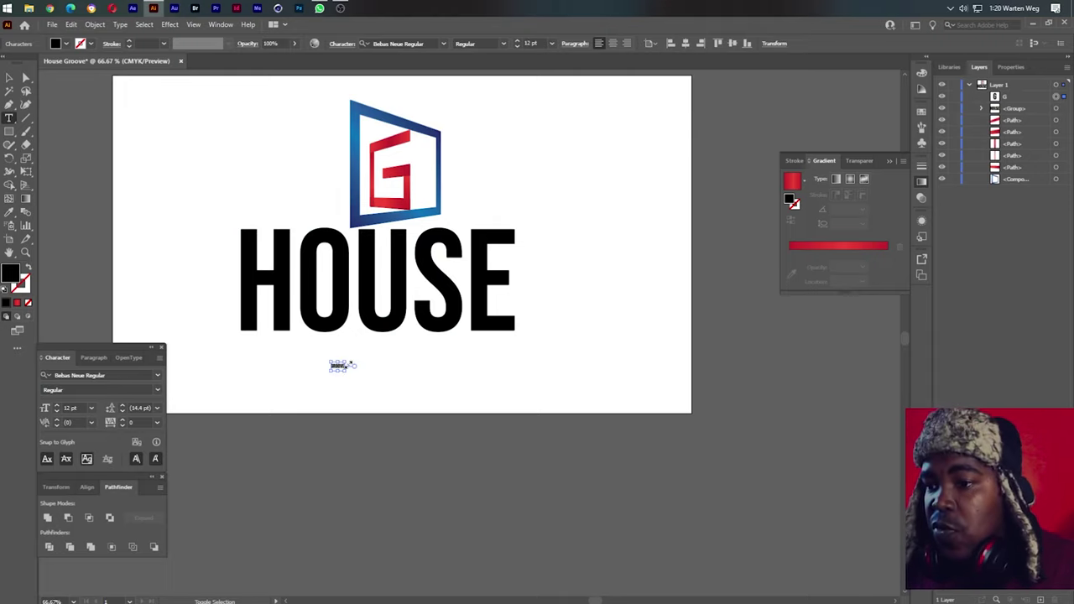
{"action": "mouse_move", "coordinate": [347, 372]}
{"action": "left_mouse_down"}
{"action": "mouse_move", "coordinate": [420, 401]}
{"action": "mouse_move", "coordinate": [489, 360]}
{"action": "left_mouse_up"}
{"action": "left_click", "coordinate": [552, 425]}
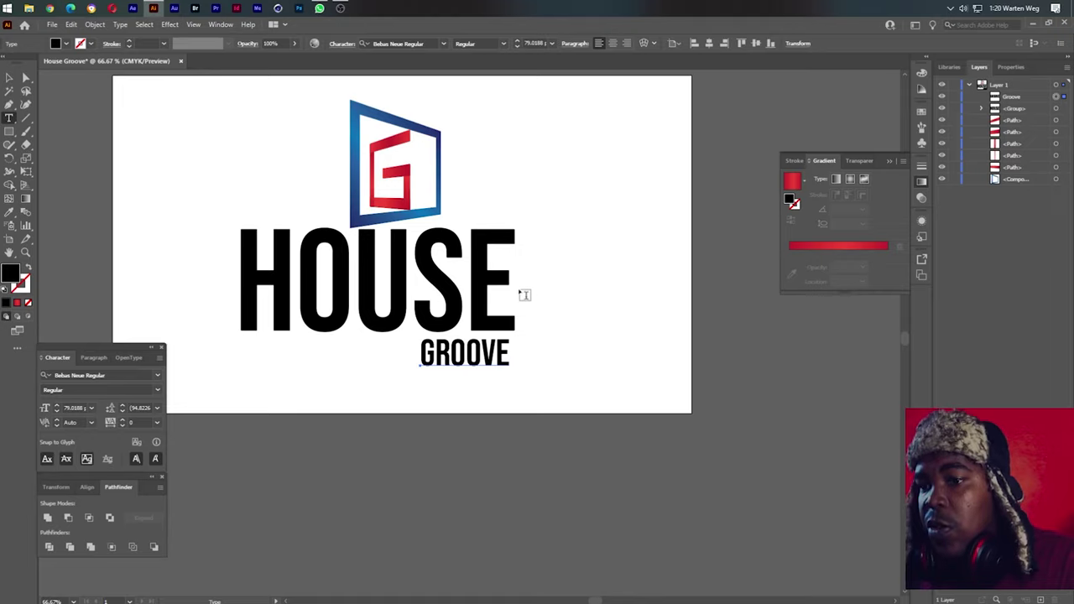
{"action": "left_click", "coordinate": [10, 78]}
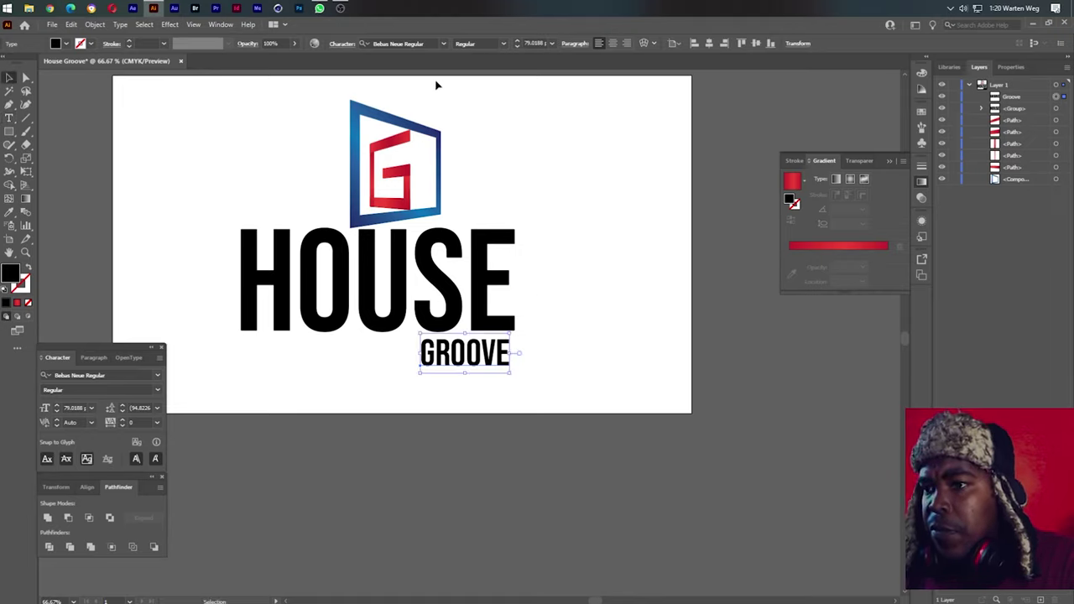
{"action": "key", "text": "ctrl+shift+a"}
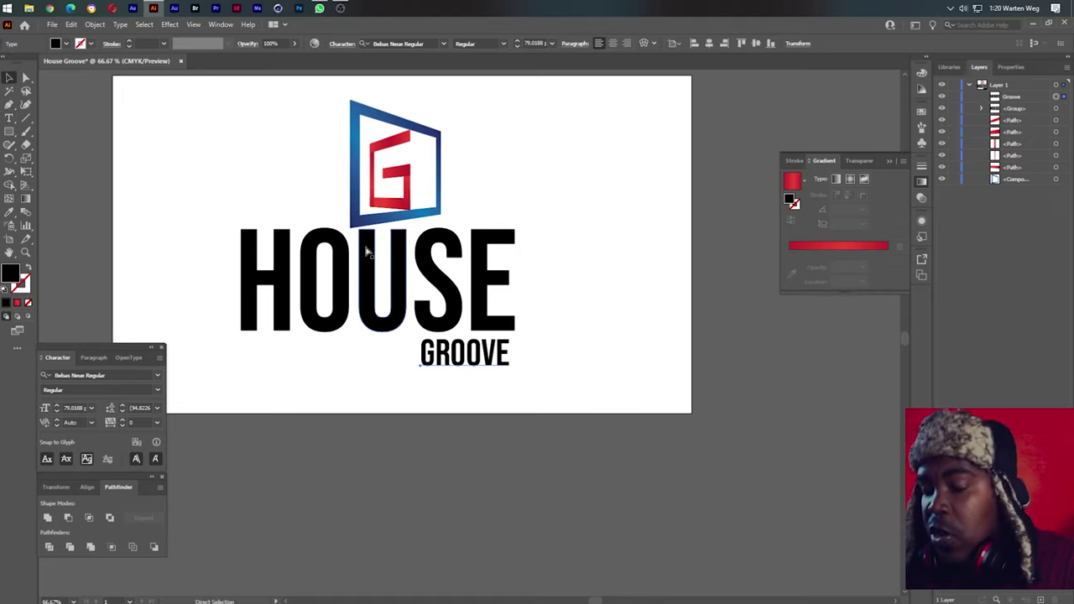
{"action": "key", "text": "ctrl+r"}
{"action": "key", "text": "ctrl+z"}
Step: Pull horizontal guides to HOUSE's top and bottom edges and near the artboard bottom
{"action": "left_click_drag", "start_coordinate": [403, 222], "coordinate": [406, 235]}
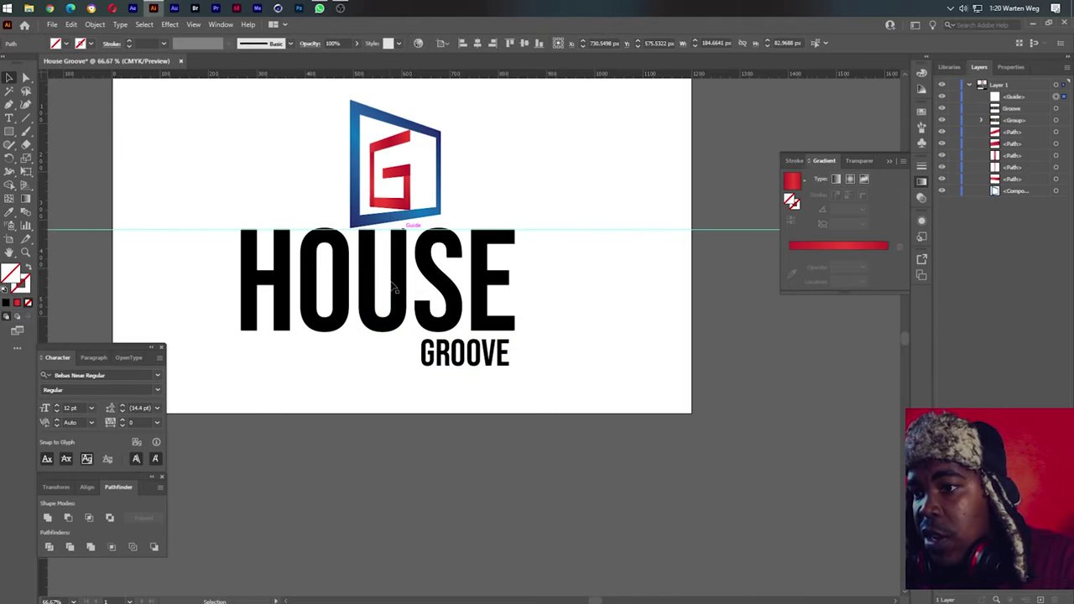
{"action": "left_click", "coordinate": [405, 313]}
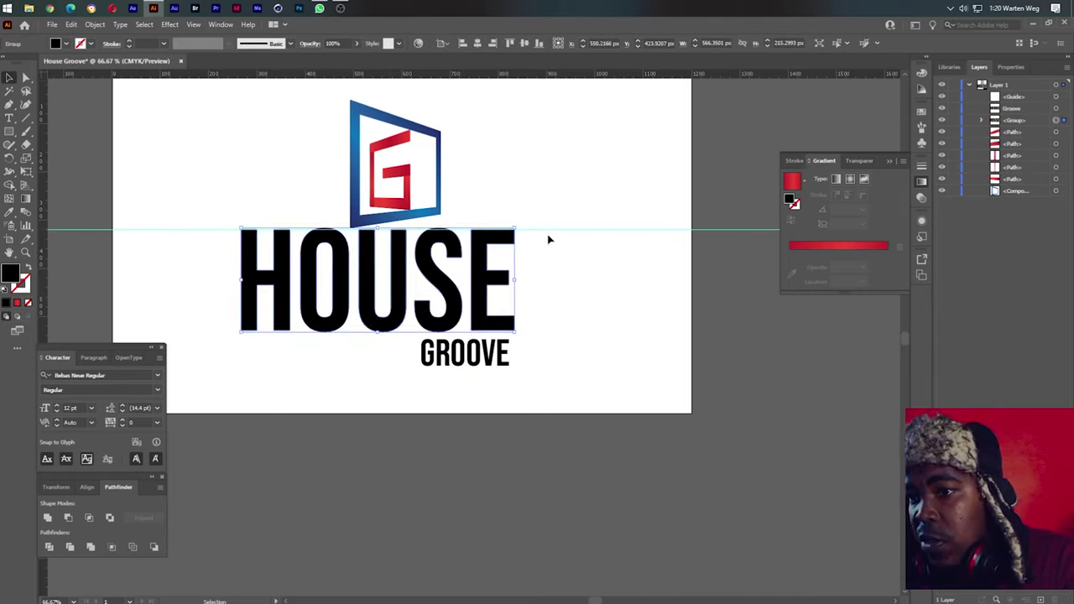
{"action": "scroll", "coordinate": [505, 283], "scroll_direction": "up", "scroll_amount": 1}
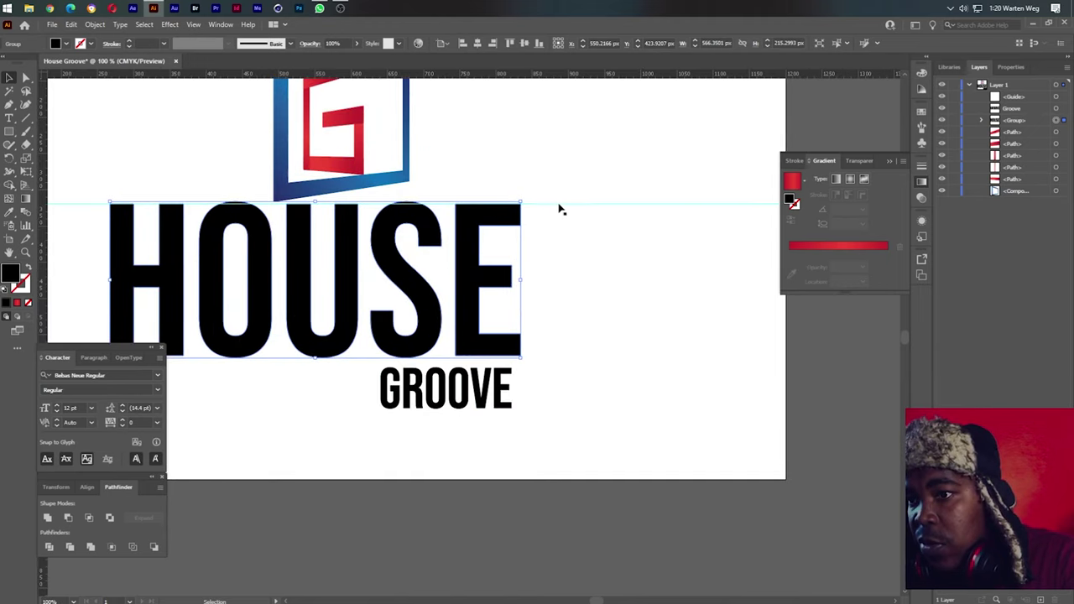
{"action": "left_click_drag", "start_coordinate": [557, 205], "coordinate": [559, 473]}
{"action": "left_click_drag", "start_coordinate": [442, 74], "coordinate": [512, 356]}
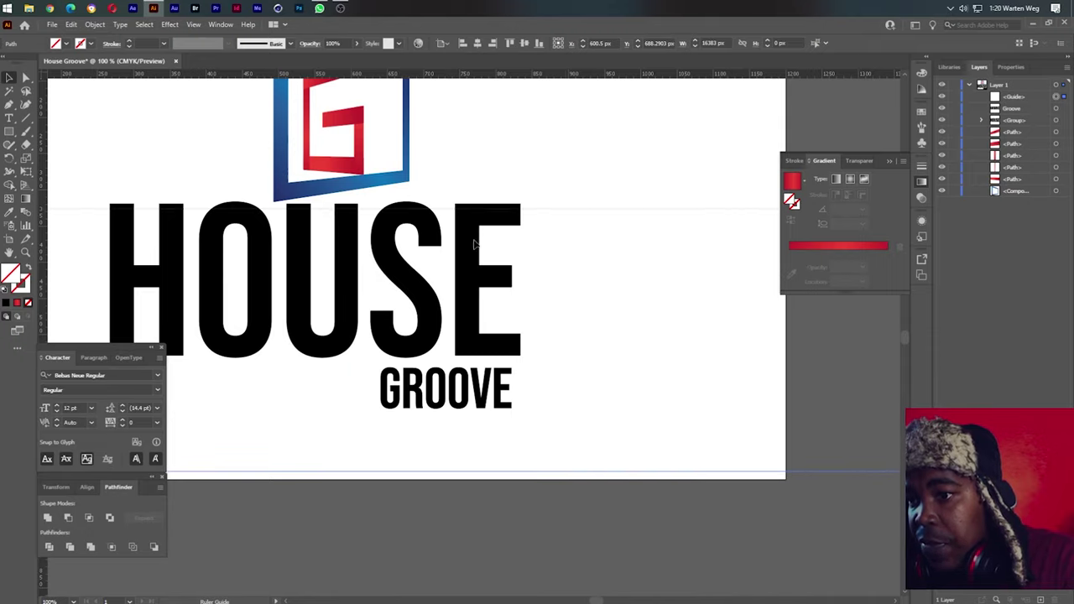
{"action": "left_click_drag", "start_coordinate": [532, 74], "coordinate": [549, 205]}
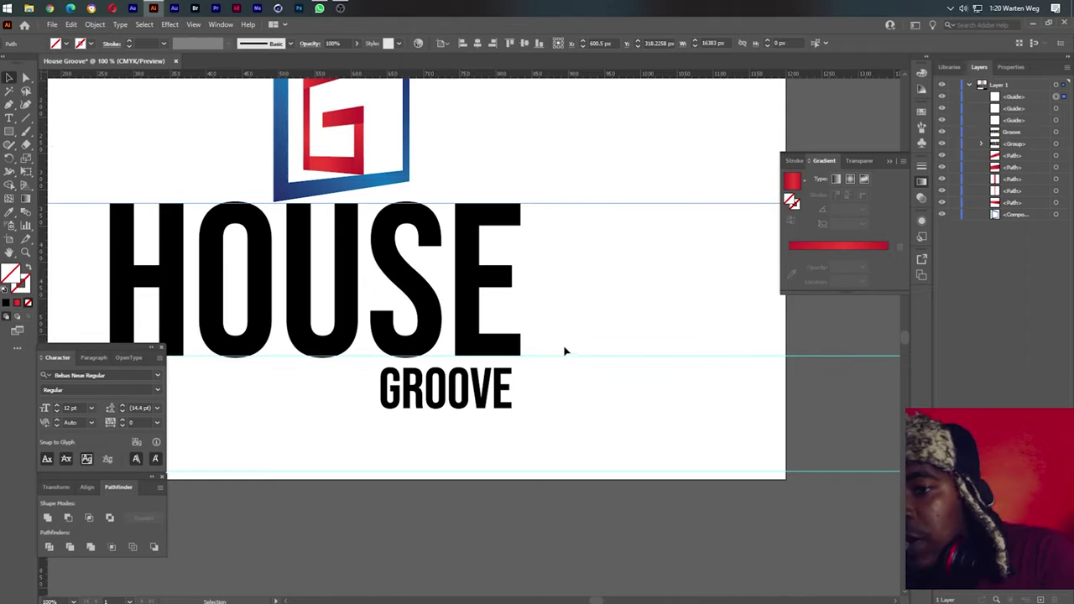
{"action": "left_click", "coordinate": [577, 413]}
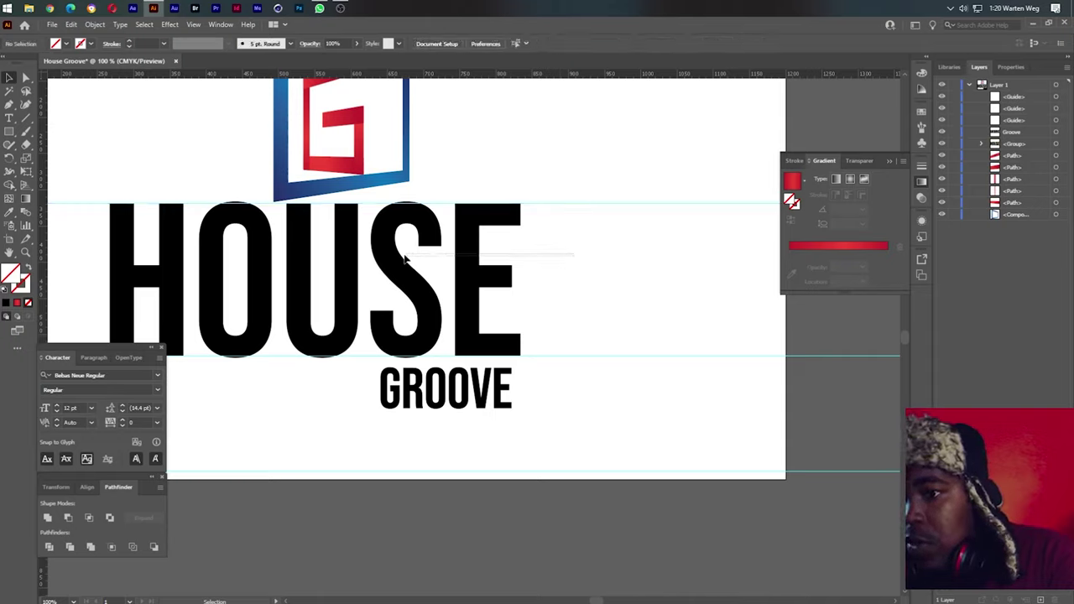
{"action": "left_click", "coordinate": [385, 231]}
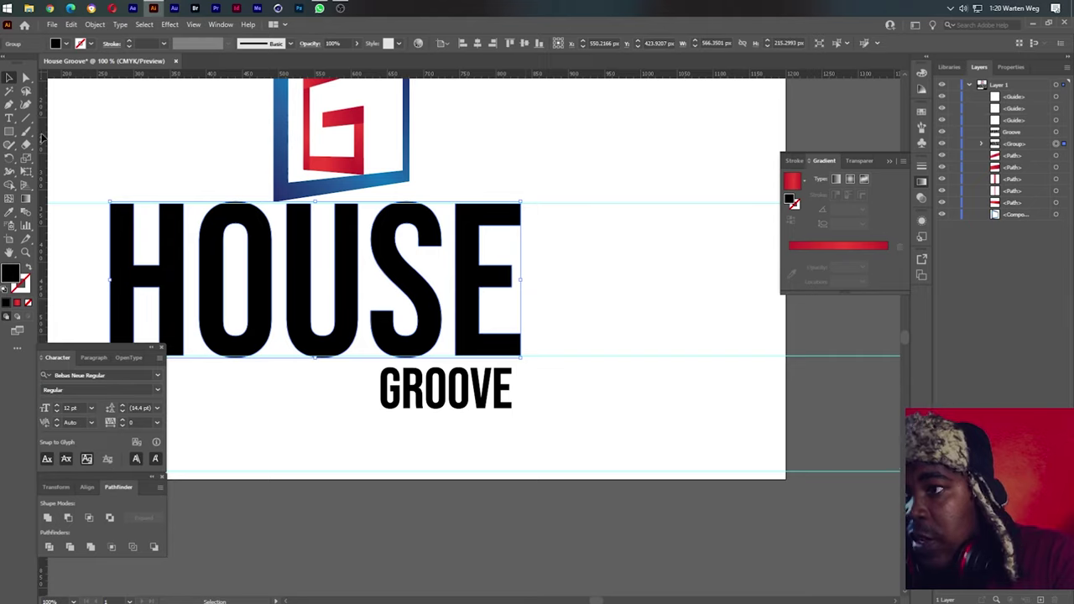
Step: Select the S and E of HOUSE in Layers and shorten them from the bottom to about 158 px
{"action": "left_click", "coordinate": [983, 144]}
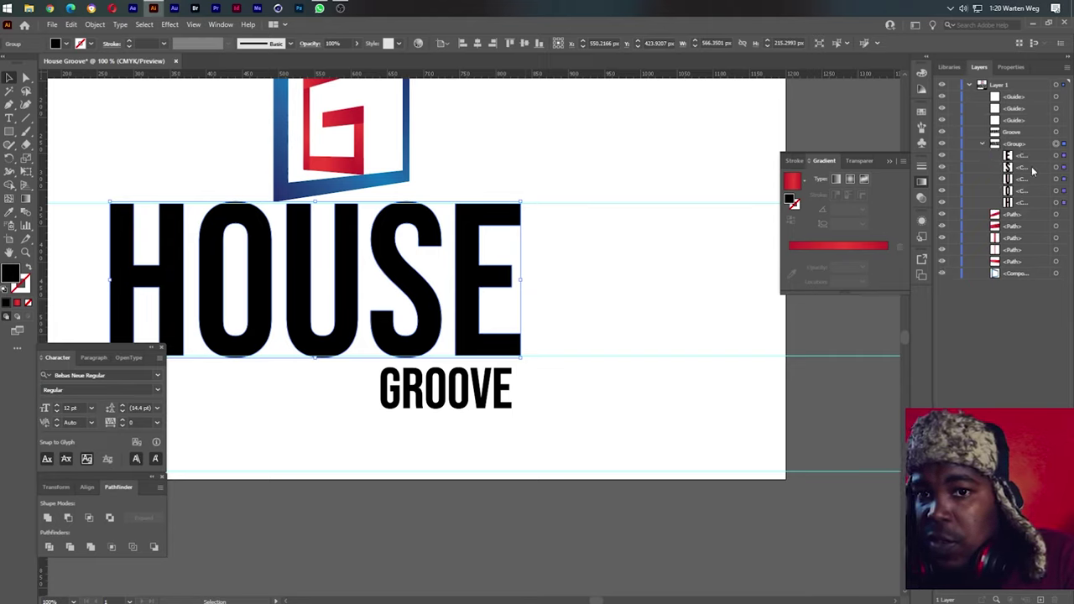
{"action": "left_click", "coordinate": [1064, 168]}
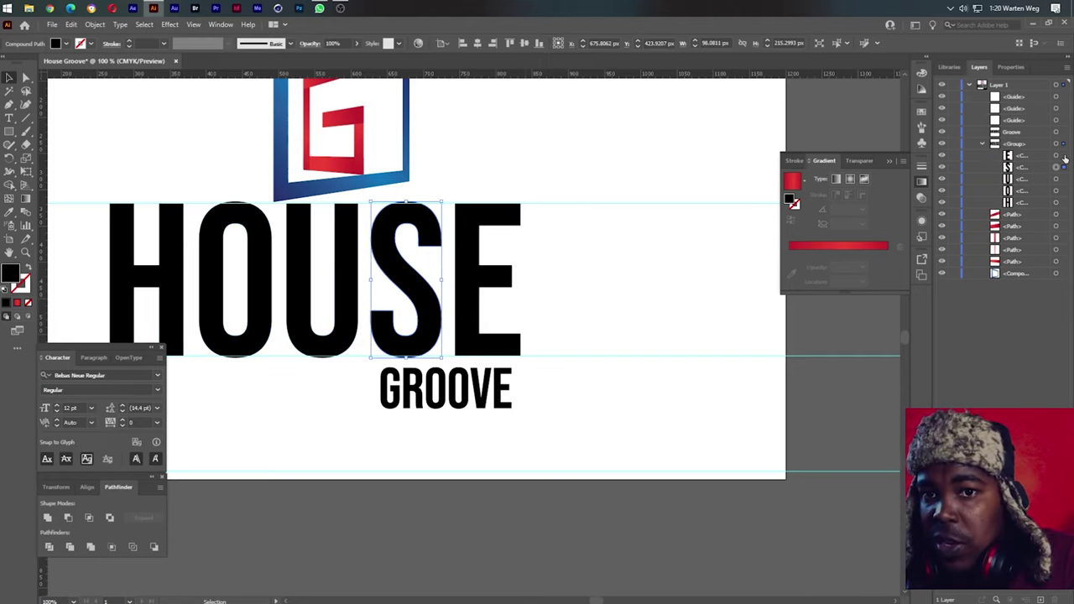
{"action": "left_click", "coordinate": [1064, 156], "text": "shift"}
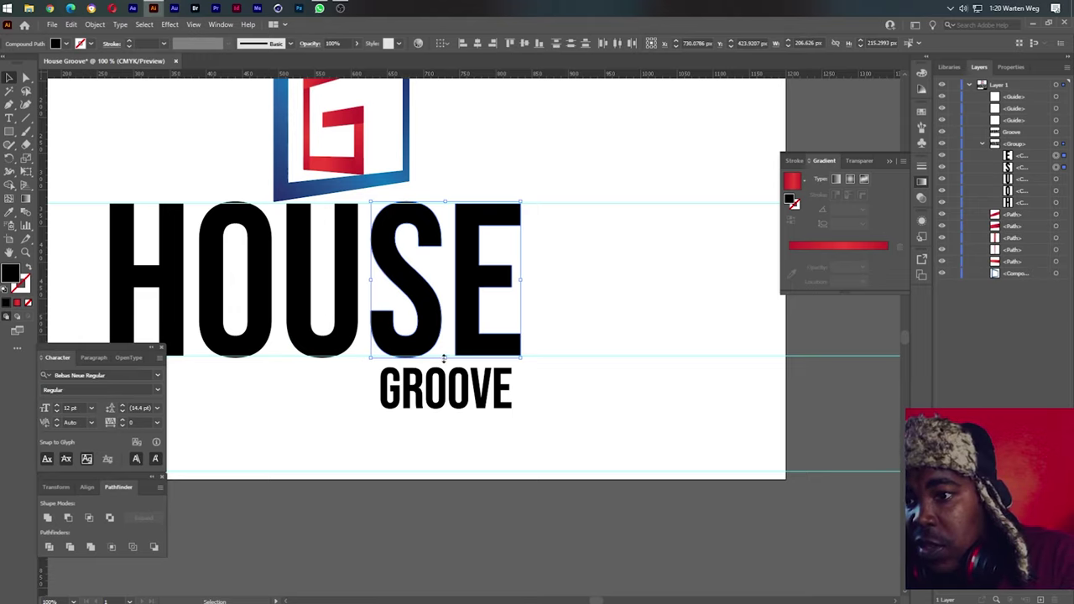
{"action": "left_click_drag", "start_coordinate": [444, 358], "coordinate": [447, 315]}
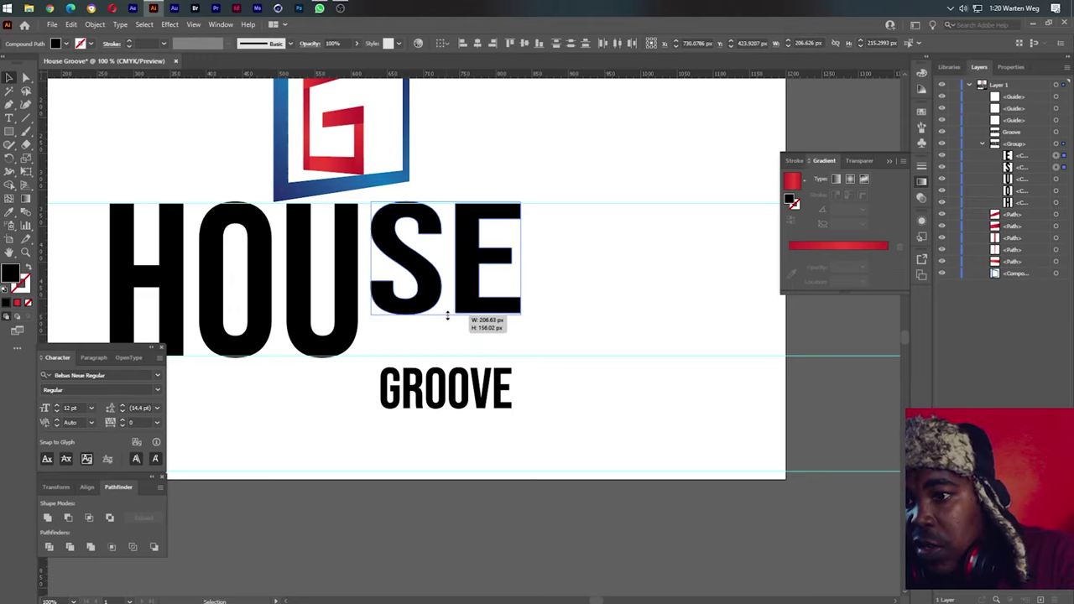
{"action": "left_click_drag", "start_coordinate": [447, 316], "coordinate": [448, 316]}
Step: Move GROOVE beside the bottom of HOUSE and set its letter spacing to 100
{"action": "left_click", "coordinate": [598, 340]}
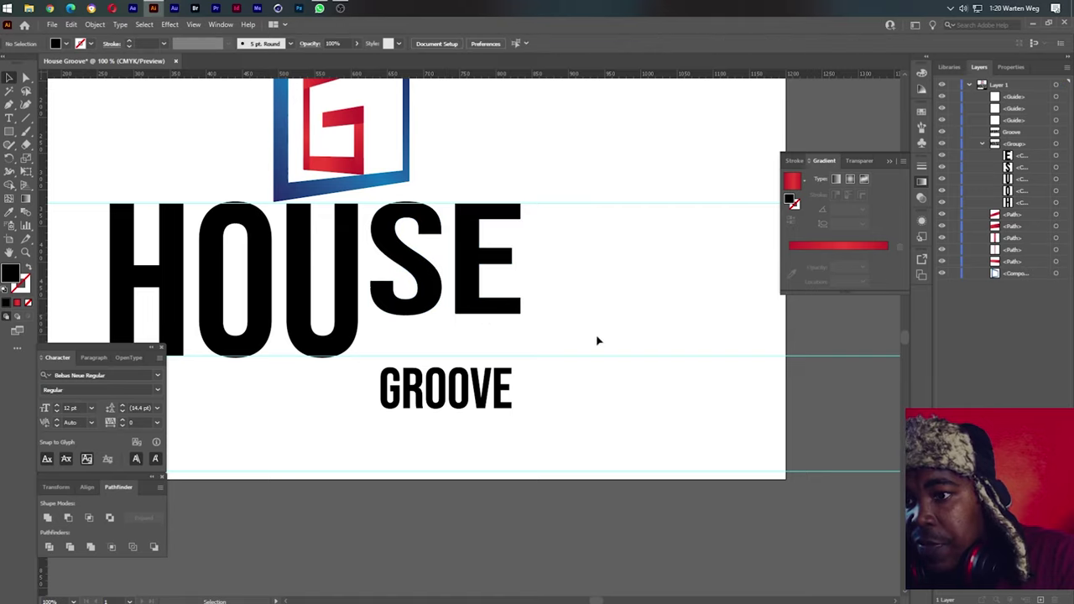
{"action": "left_click_drag", "start_coordinate": [471, 400], "coordinate": [477, 347]}
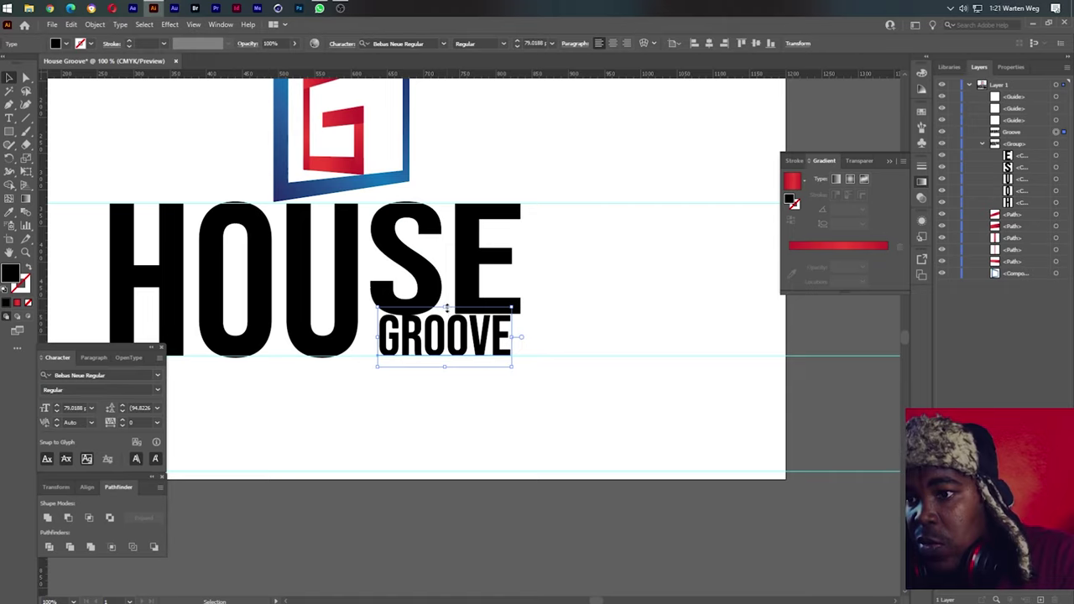
{"action": "left_click_drag", "start_coordinate": [443, 308], "coordinate": [443, 314]}
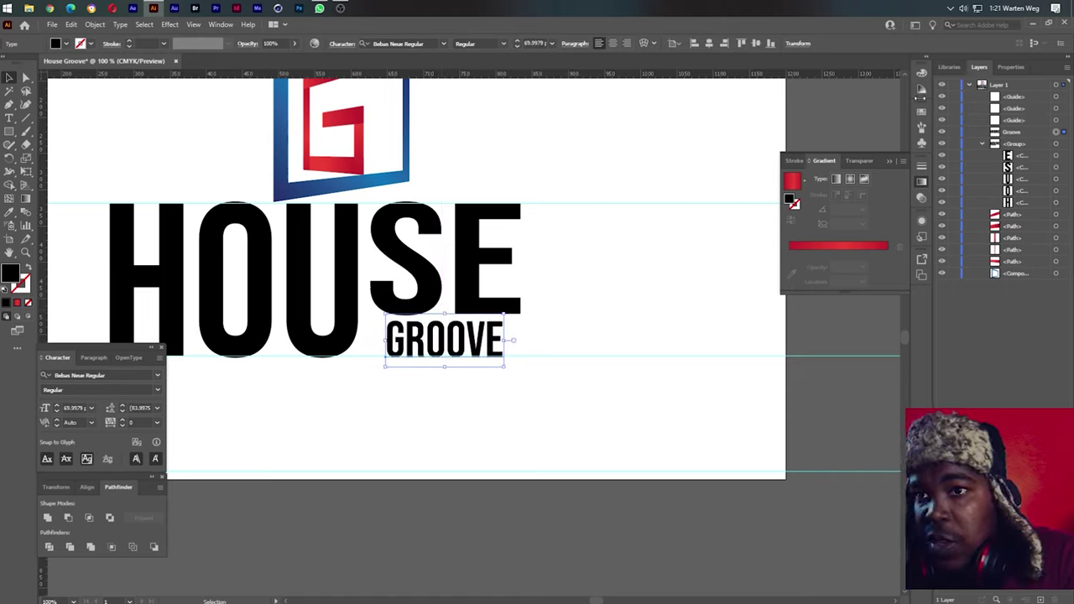
{"action": "left_click", "coordinate": [1012, 67]}
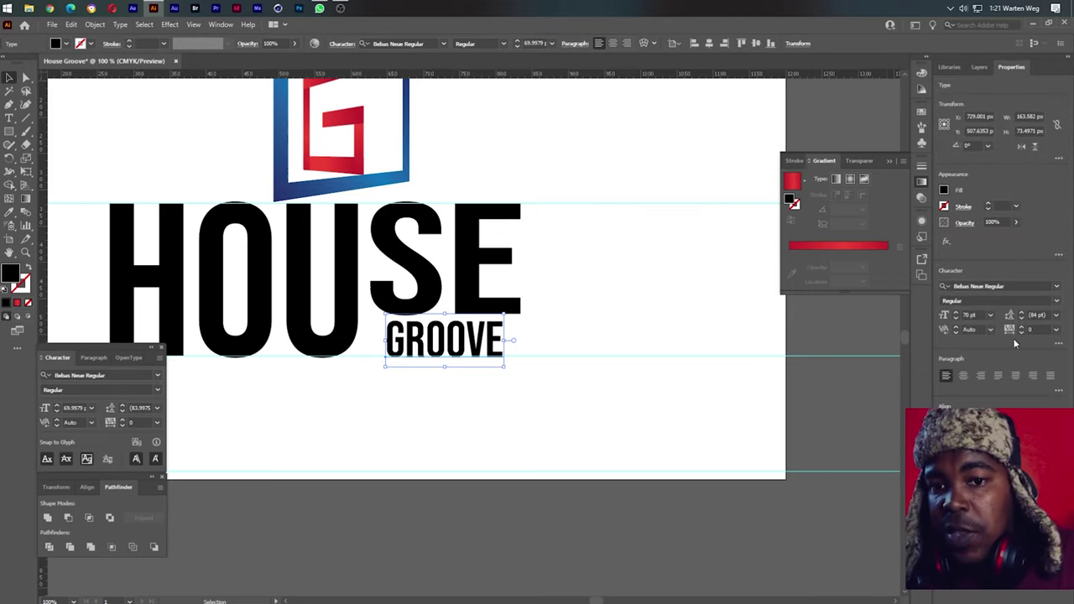
{"action": "left_click", "coordinate": [1056, 330]}
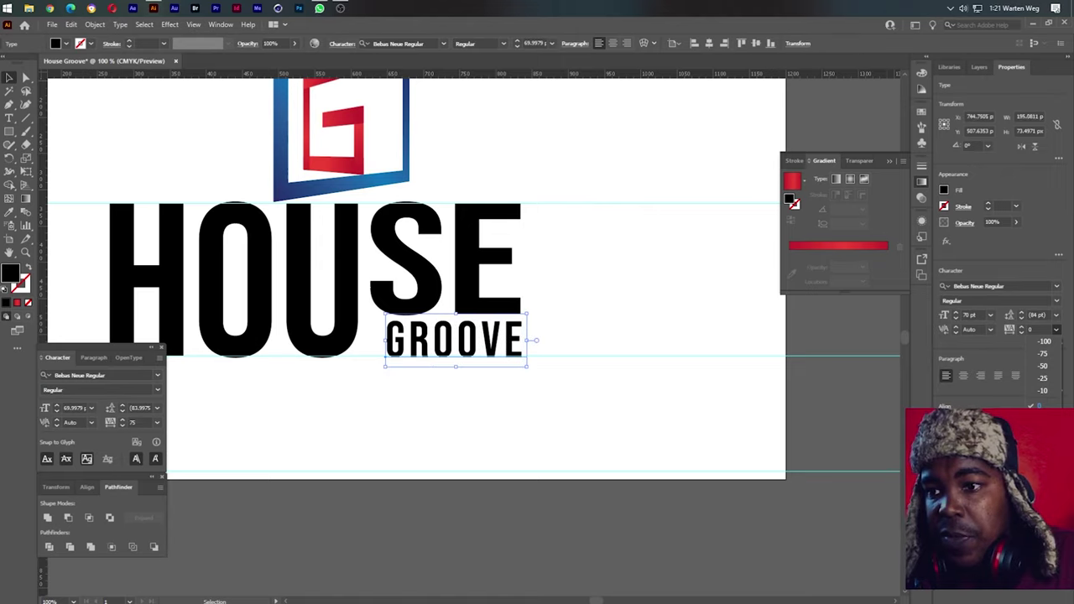
{"action": "left_click", "coordinate": [1041, 467]}
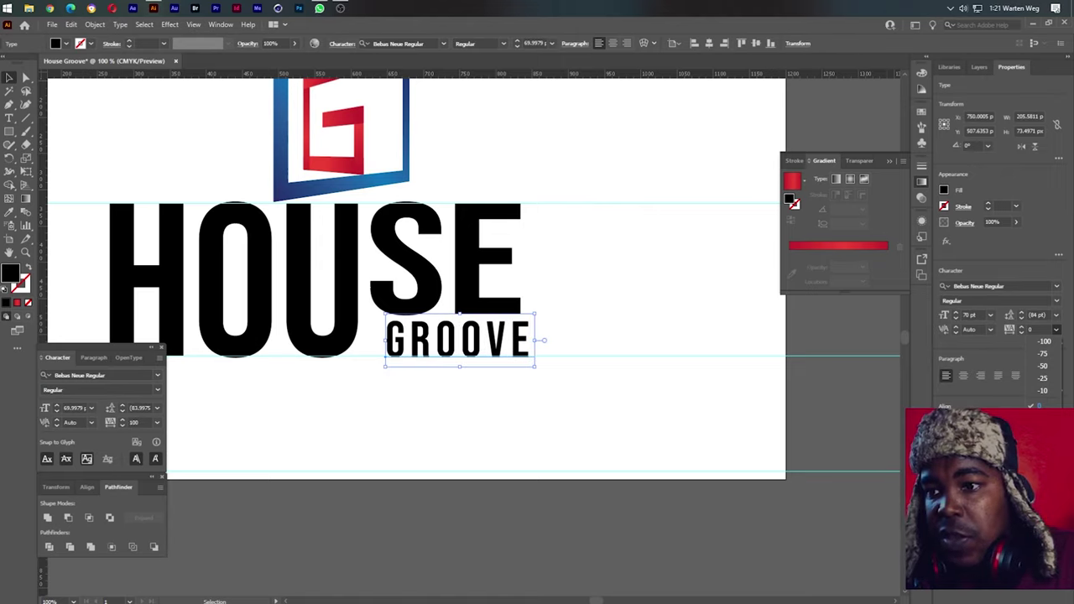
Step: Slide and scale GROOVE to span the gap under SE on HOU's baseline
{"action": "mouse_move", "coordinate": [521, 354]}
{"action": "left_mouse_down"}
{"action": "mouse_move", "coordinate": [507, 354]}
{"action": "mouse_move", "coordinate": [531, 345]}
{"action": "left_mouse_up"}
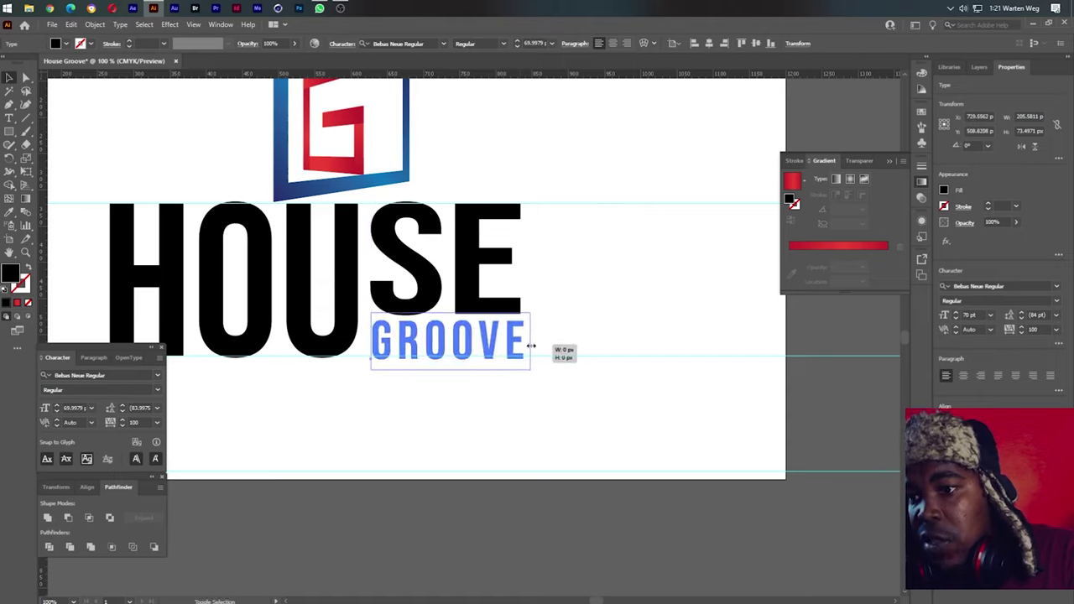
{"action": "left_click_drag", "start_coordinate": [530, 345], "coordinate": [520, 343]}
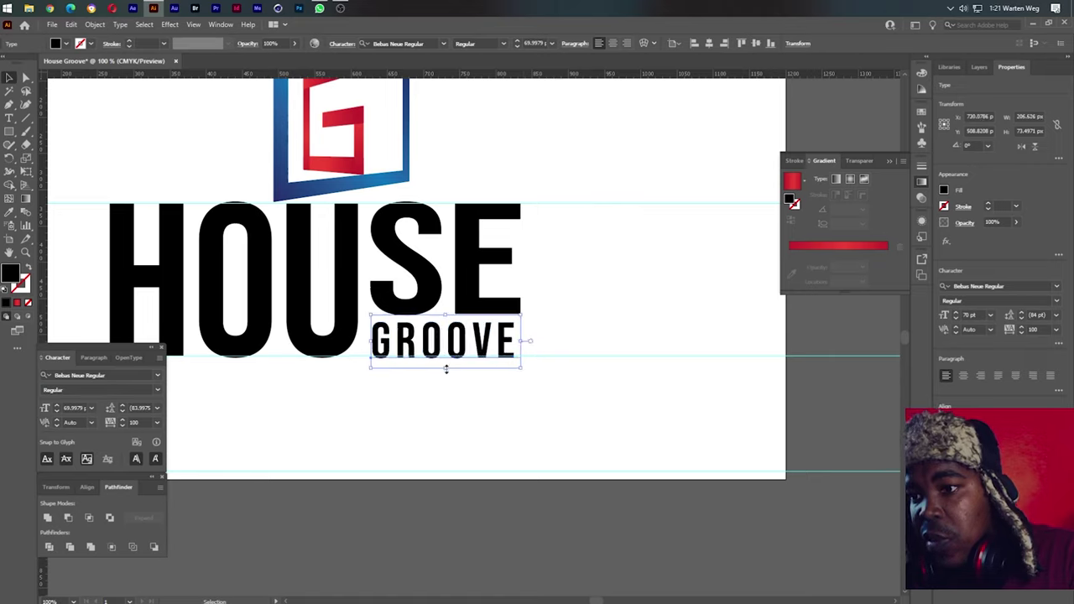
{"action": "left_click_drag", "start_coordinate": [446, 370], "coordinate": [535, 341]}
{"action": "left_click", "coordinate": [590, 305]}
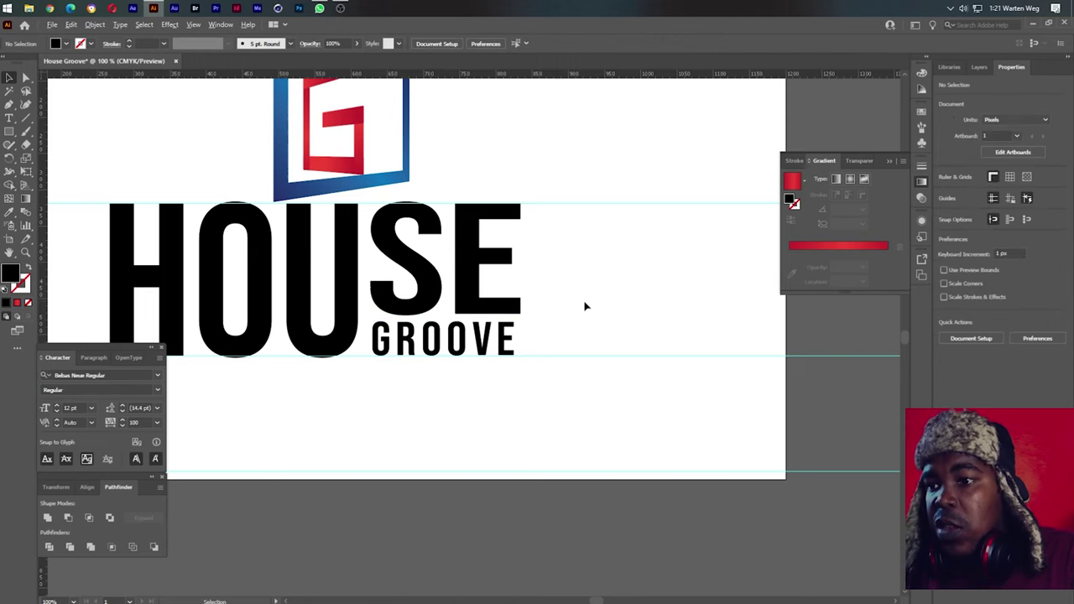
Step: Zoom out and convert GROOVE's letters to outlines
{"action": "key", "text": "ctrl+minus"}
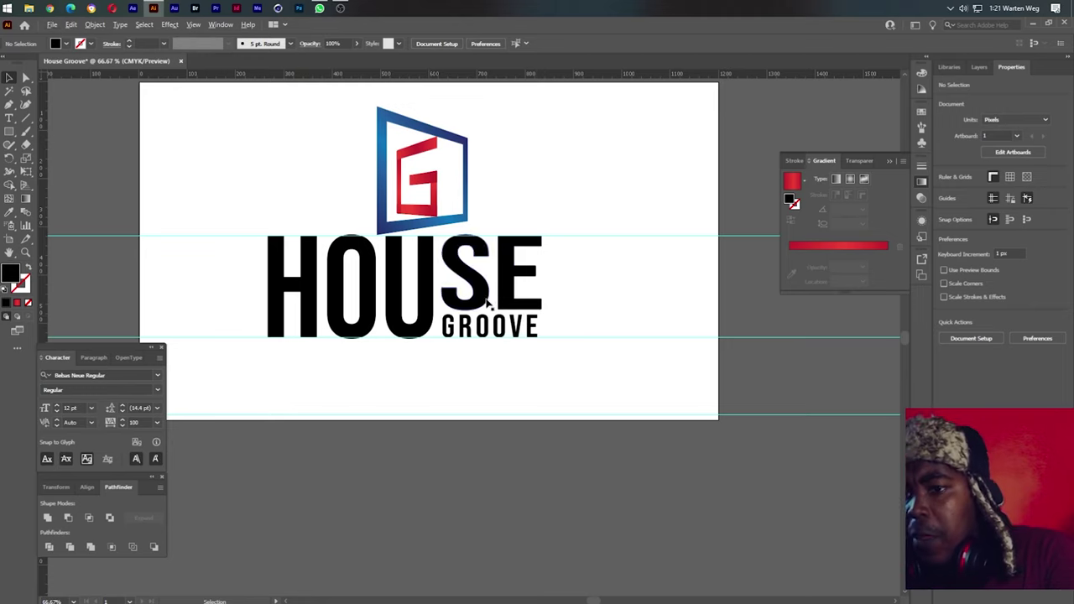
{"action": "left_click", "coordinate": [527, 327]}
{"action": "right_click", "coordinate": [527, 328]}
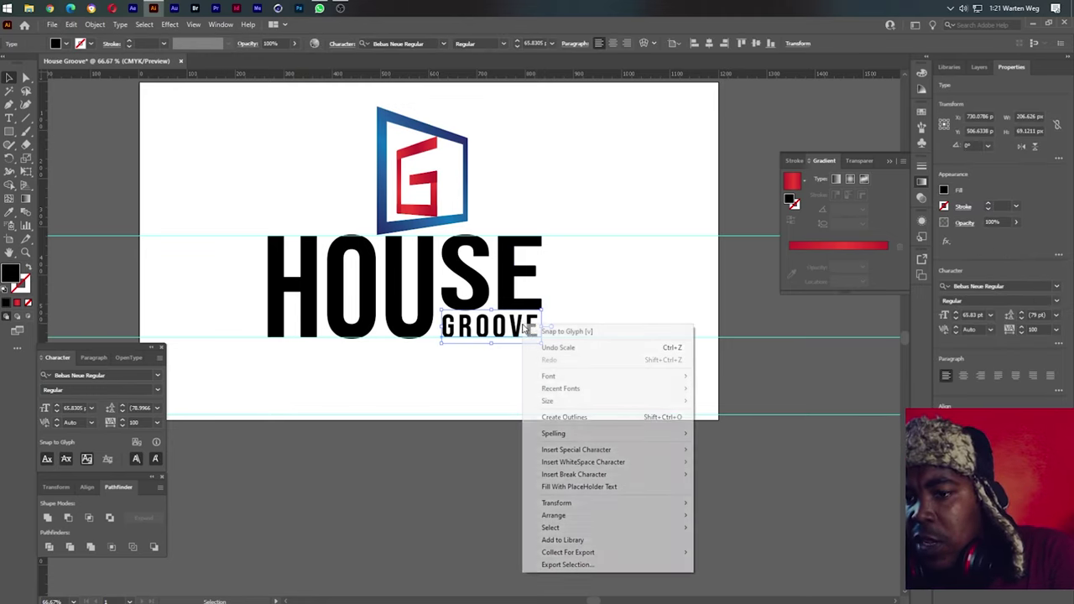
{"action": "left_click", "coordinate": [579, 417]}
{"action": "left_click", "coordinate": [592, 260]}
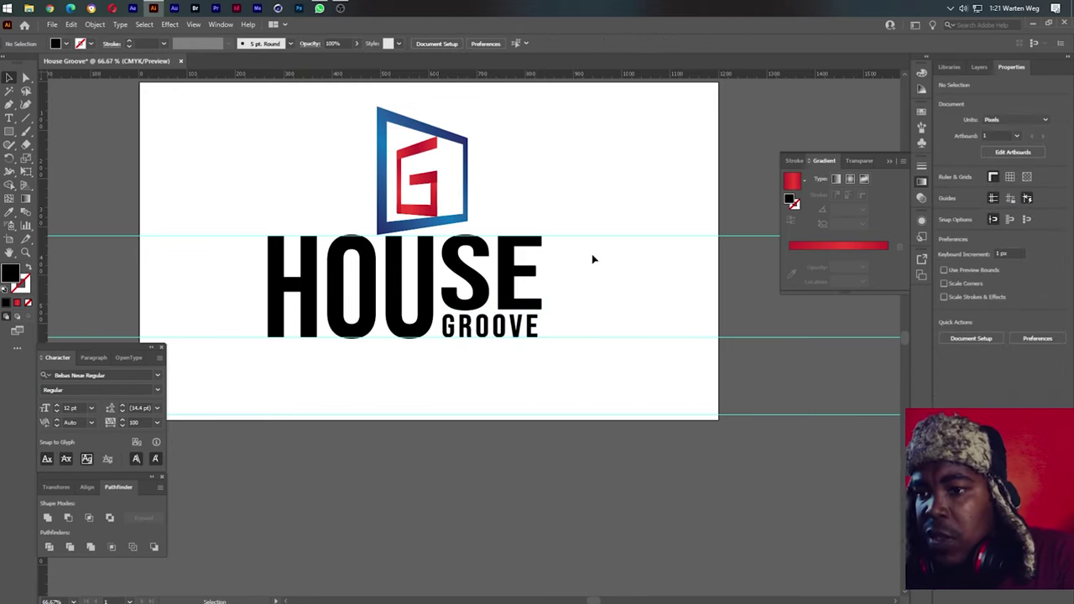
{"action": "scroll", "coordinate": [359, 329], "scroll_direction": "up", "scroll_amount": 2}
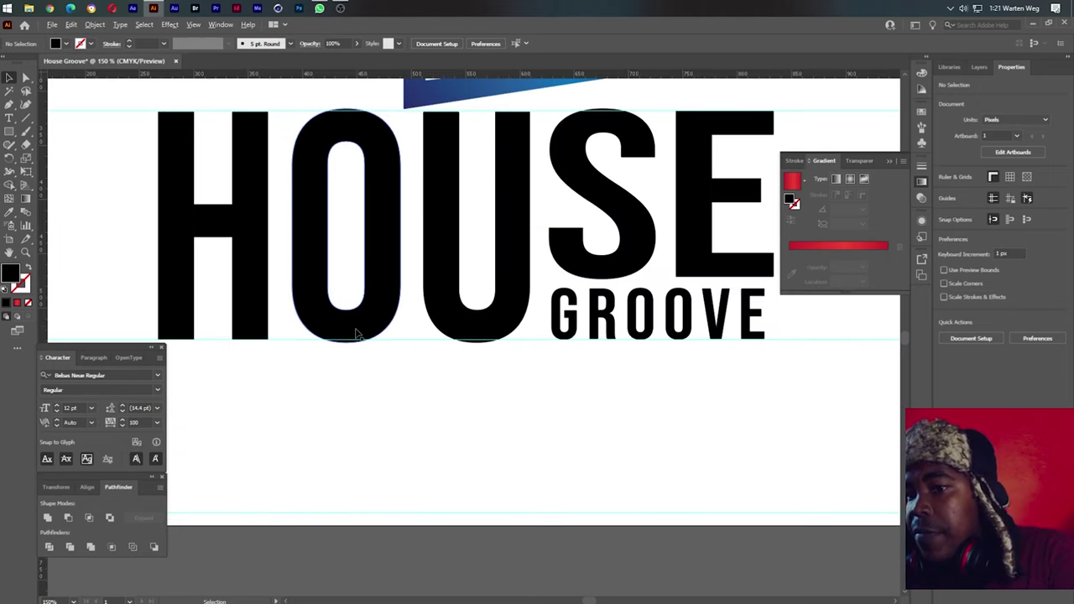
{"action": "scroll", "coordinate": [359, 329], "scroll_direction": "down", "scroll_amount": 1}
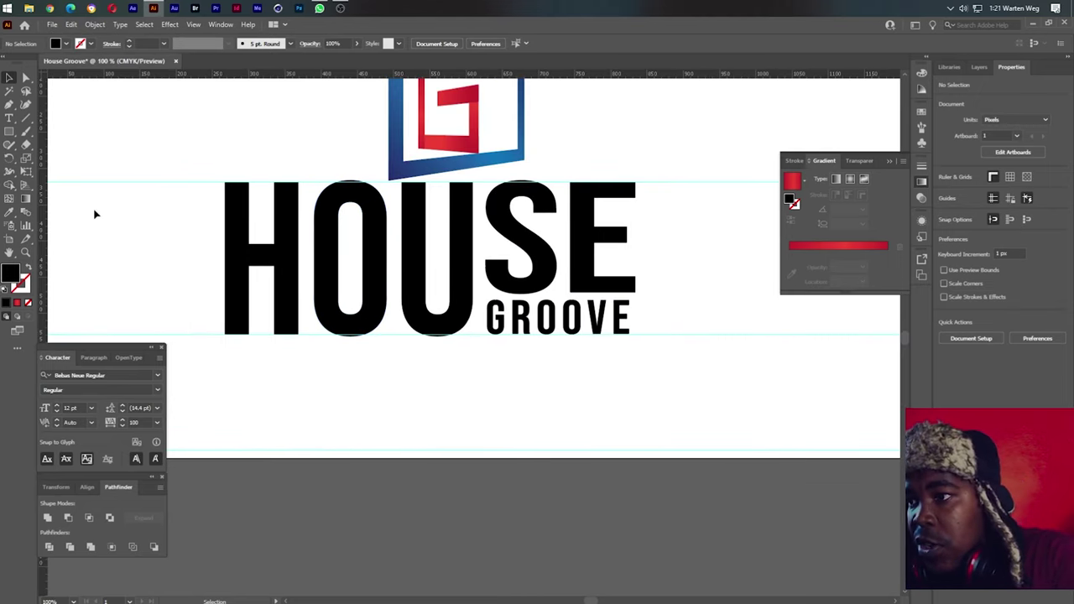
Step: Fit GROOVE between vertical guides at the E's right and S's left edges, about 204 × 49.5 px
{"action": "left_click_drag", "start_coordinate": [651, 288], "coordinate": [638, 289]}
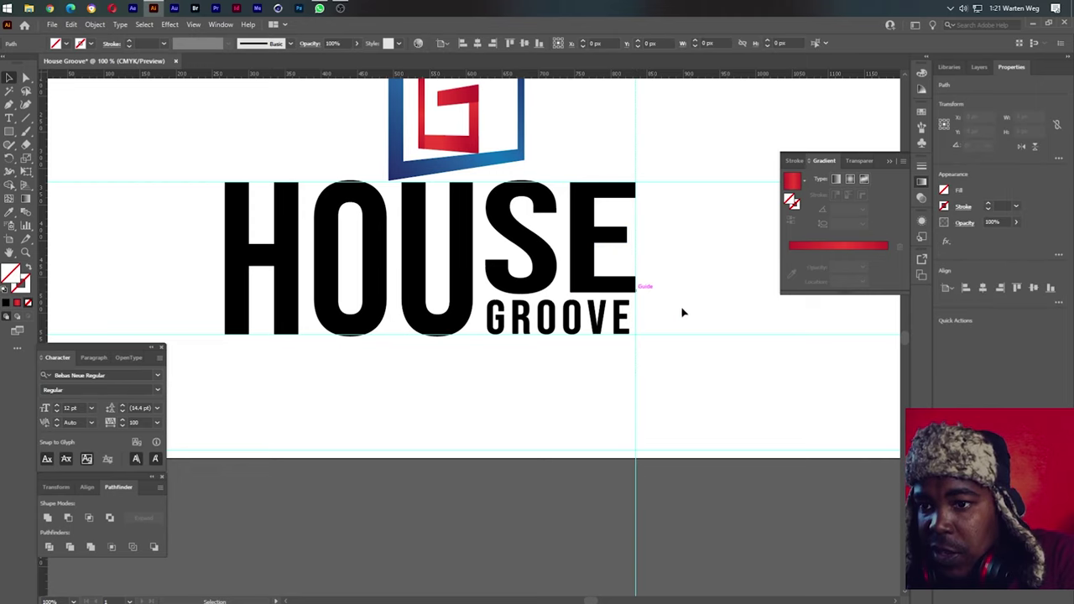
{"action": "left_click", "coordinate": [628, 319]}
{"action": "scroll", "coordinate": [635, 318], "scroll_direction": "up", "scroll_amount": 1}
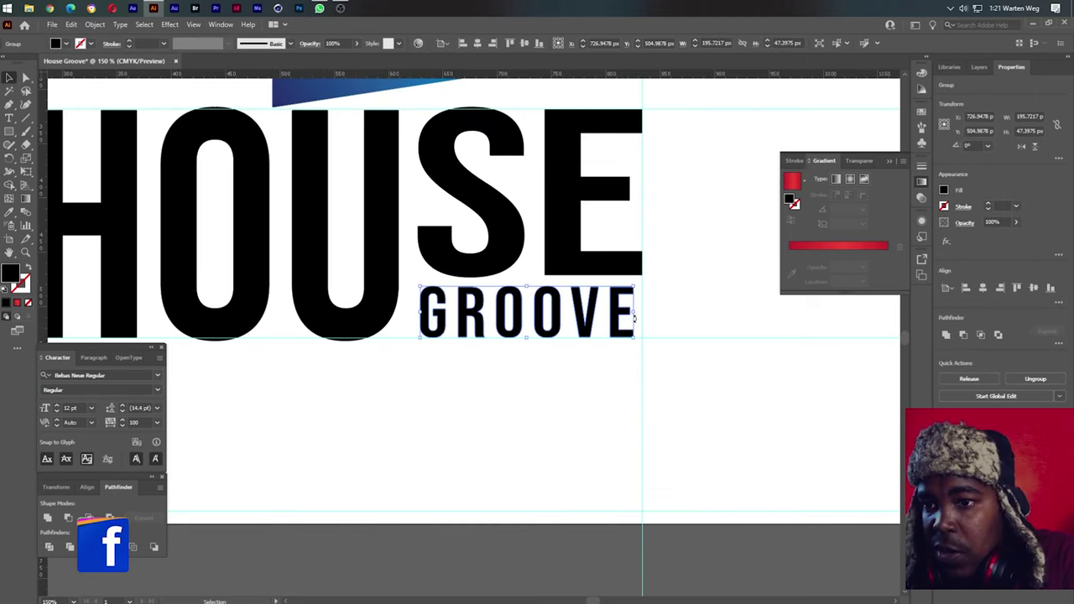
{"action": "left_click_drag", "start_coordinate": [635, 313], "coordinate": [679, 315]}
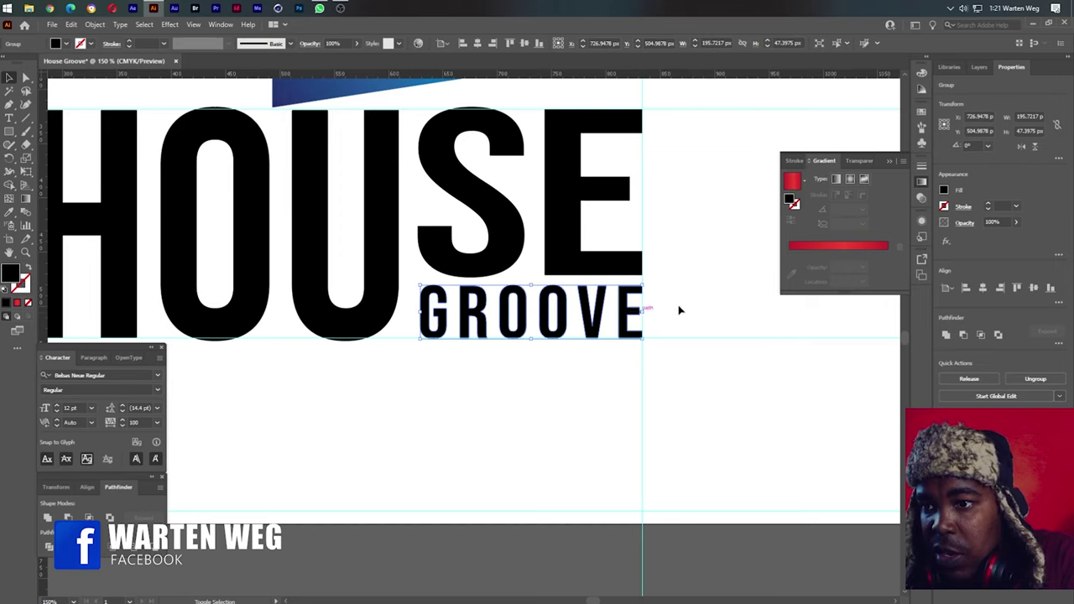
{"action": "left_click", "coordinate": [723, 294]}
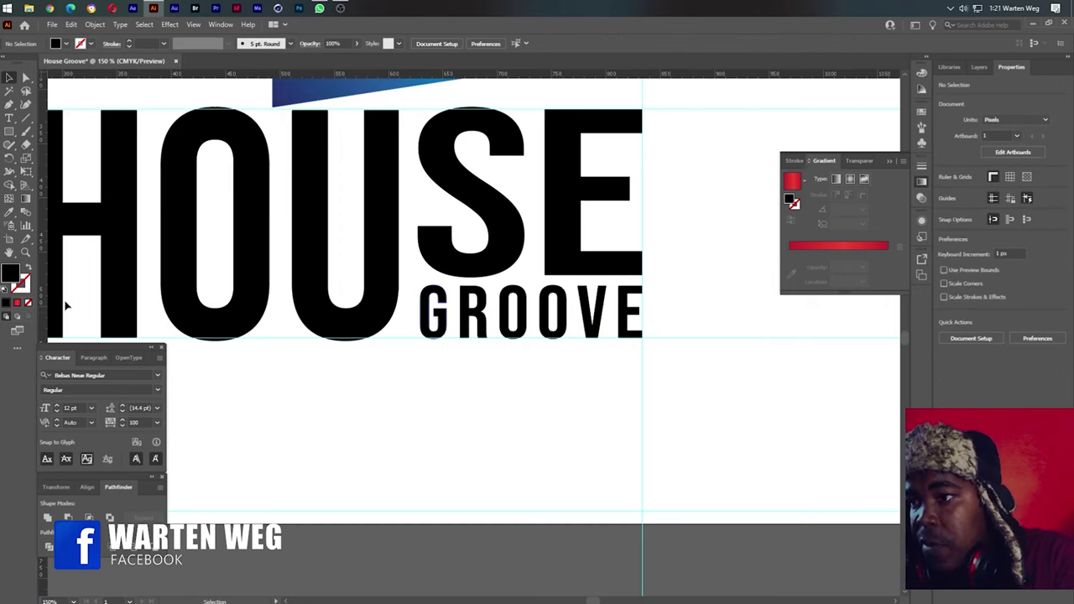
{"action": "left_click_drag", "start_coordinate": [43, 295], "coordinate": [417, 309]}
{"action": "left_click", "coordinate": [447, 328]}
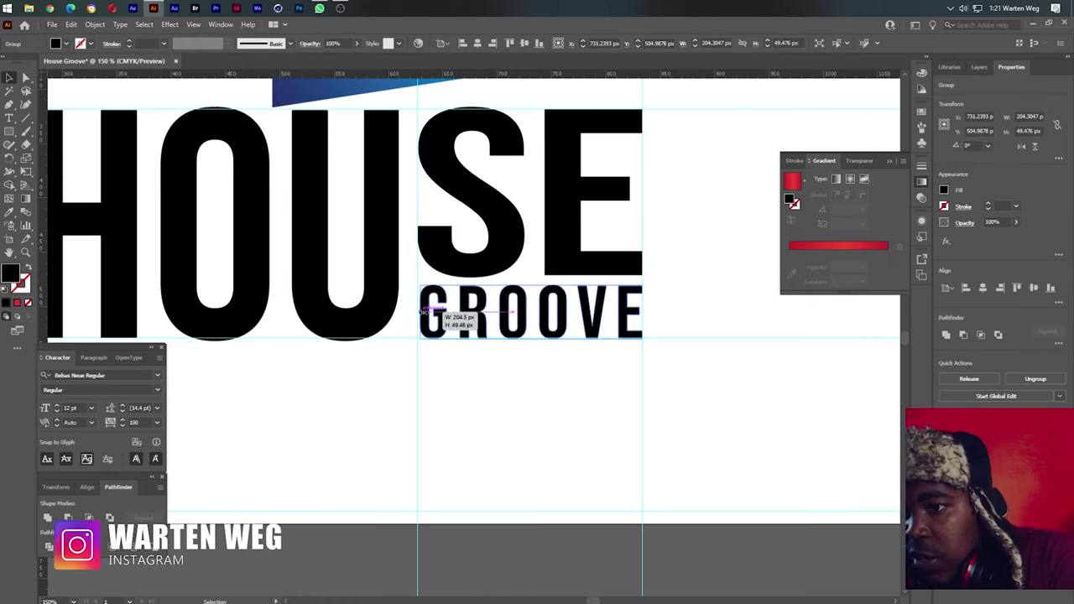
{"action": "left_click_drag", "start_coordinate": [424, 312], "coordinate": [421, 312]}
{"action": "left_click", "coordinate": [683, 312]}
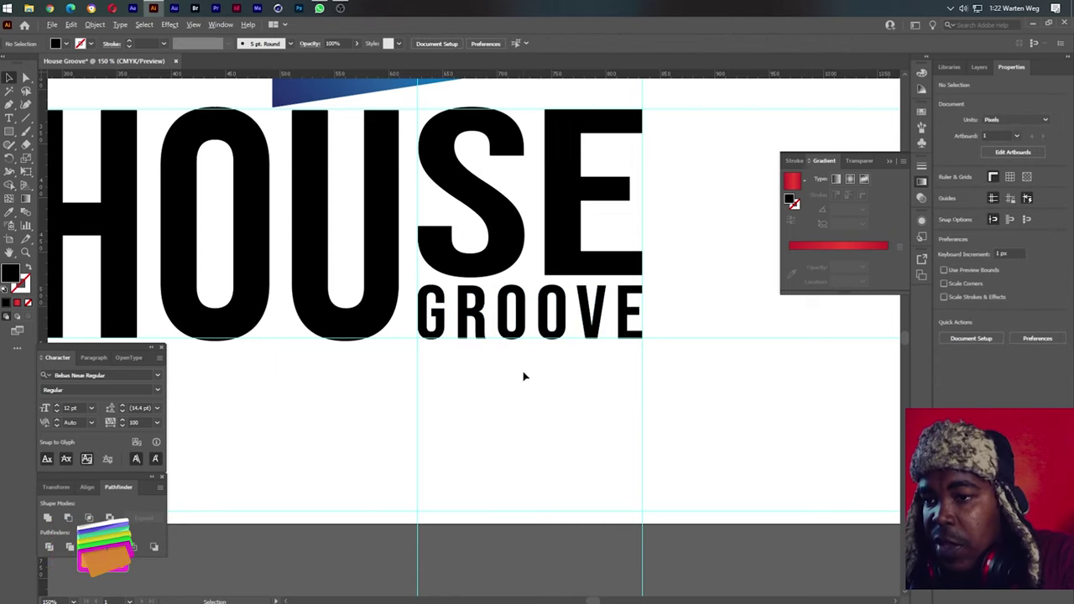
{"action": "scroll", "coordinate": [521, 378], "scroll_direction": "down", "scroll_amount": 3}
{"action": "scroll", "coordinate": [524, 376], "scroll_direction": "up", "scroll_amount": 1}
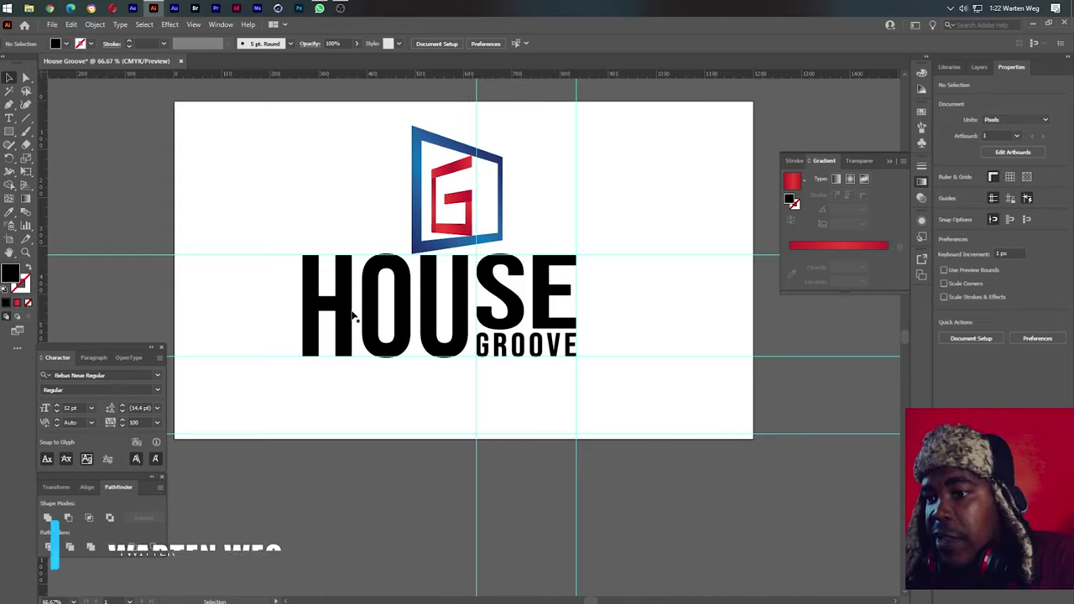
Step: Hide the guides in the Layers panel and move the HOUSE GROOVE lettering about 24 px lower
{"action": "left_click", "coordinate": [986, 67]}
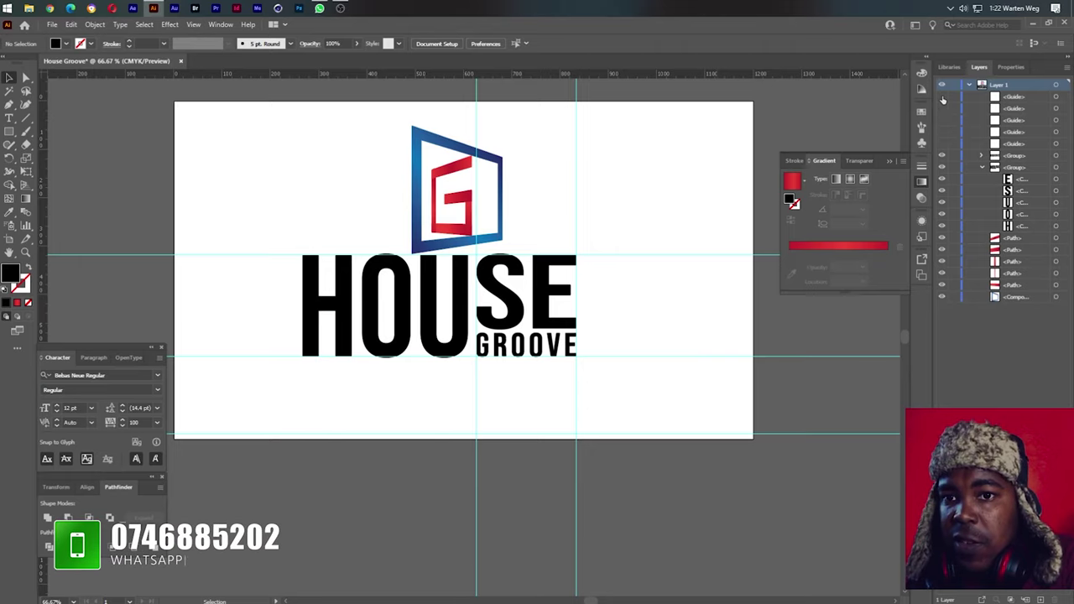
{"action": "left_click_drag", "start_coordinate": [942, 145], "coordinate": [941, 99]}
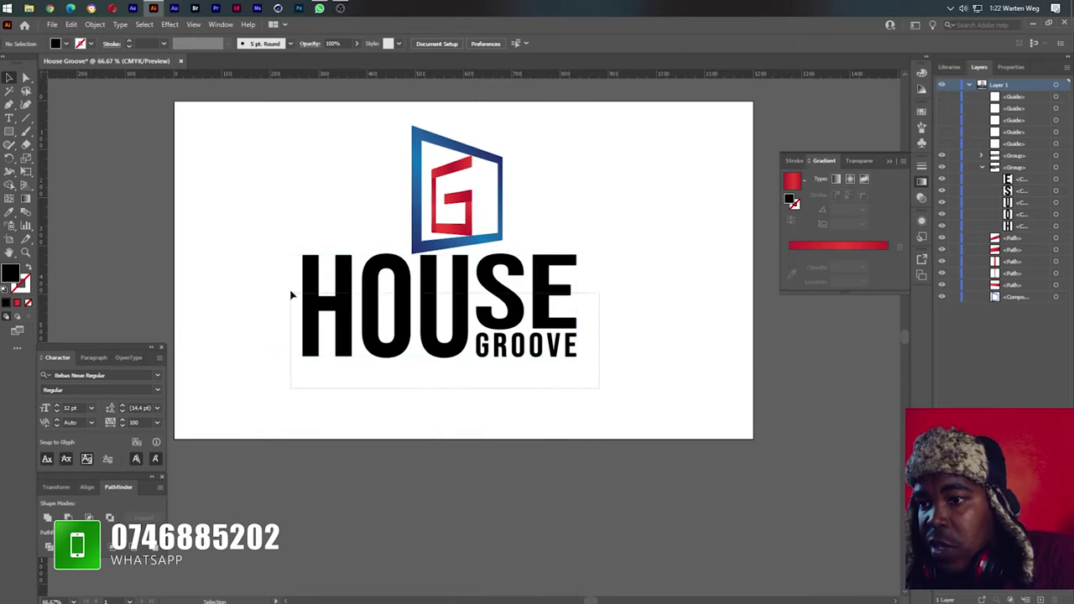
{"action": "left_click_drag", "start_coordinate": [291, 295], "coordinate": [289, 293]}
{"action": "left_click_drag", "start_coordinate": [467, 312], "coordinate": [467, 332]}
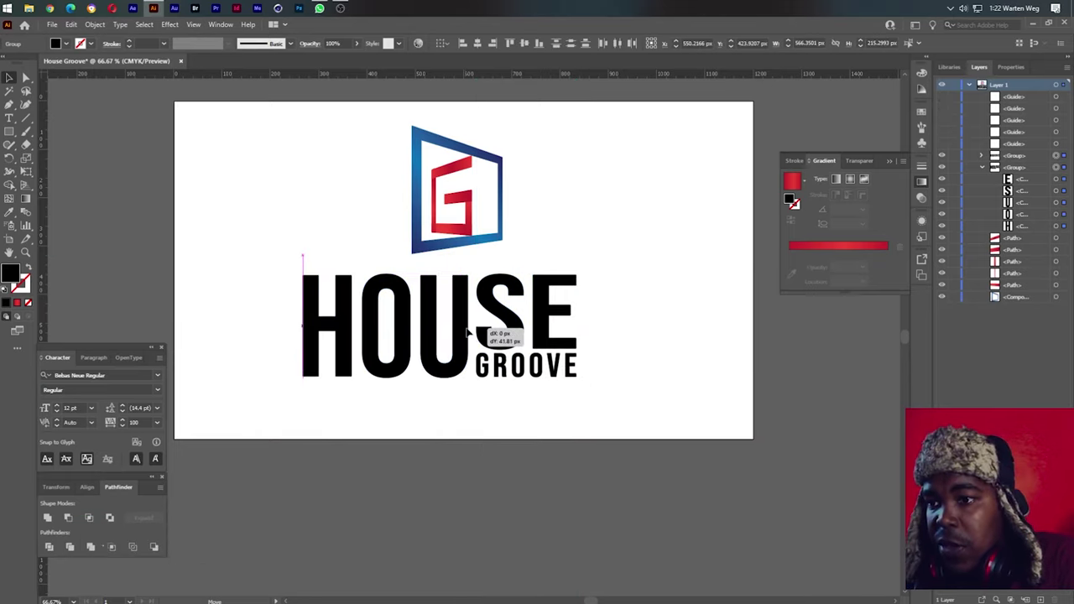
{"action": "left_click", "coordinate": [587, 254]}
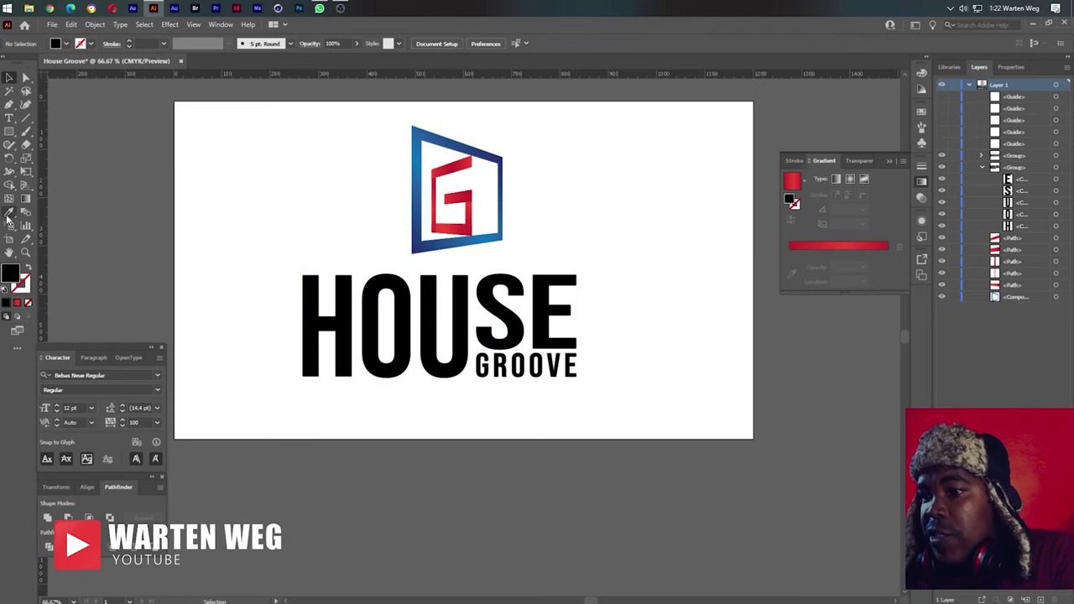
{"action": "left_click", "coordinate": [436, 375]}
Step: Give HOUSE the frame's navy-to-blue gradient, angled diagonally at about 50°
{"action": "key", "text": "i"}
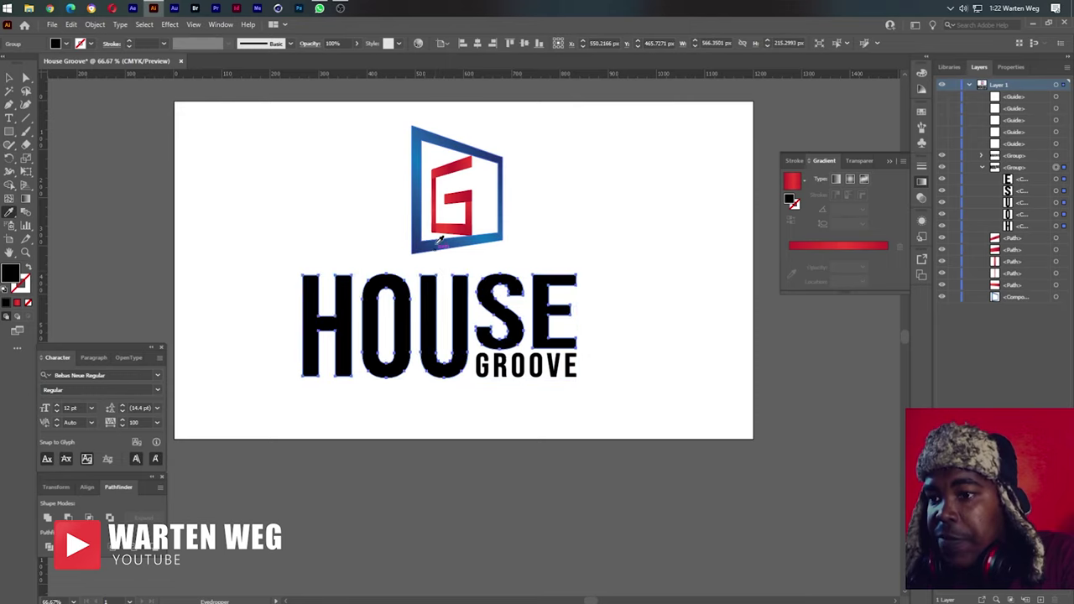
{"action": "left_click", "coordinate": [435, 249]}
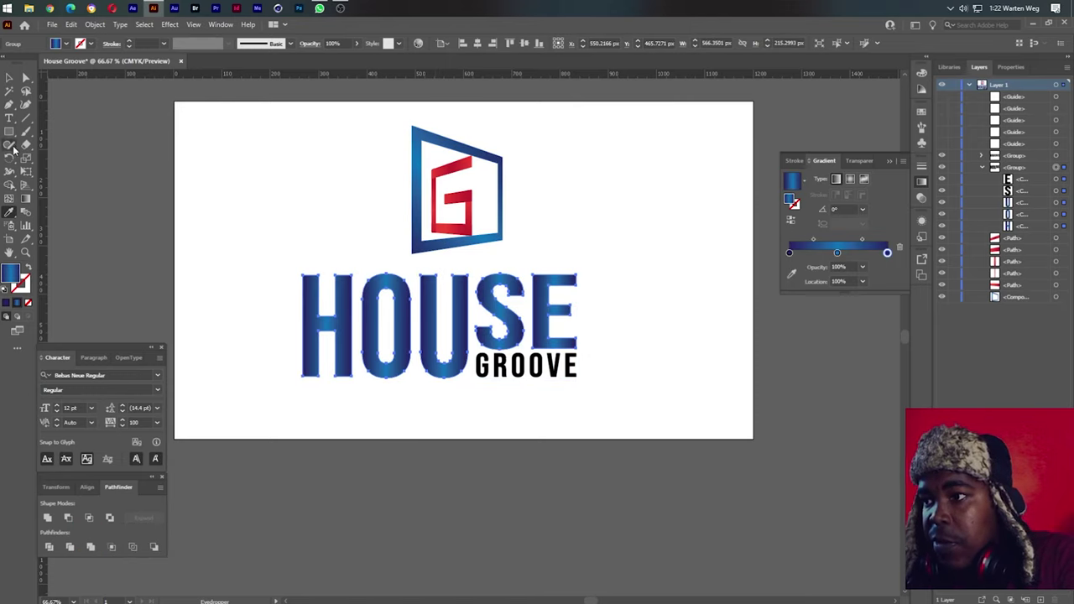
{"action": "left_click", "coordinate": [26, 199]}
{"action": "left_click_drag", "start_coordinate": [376, 390], "coordinate": [612, 107]}
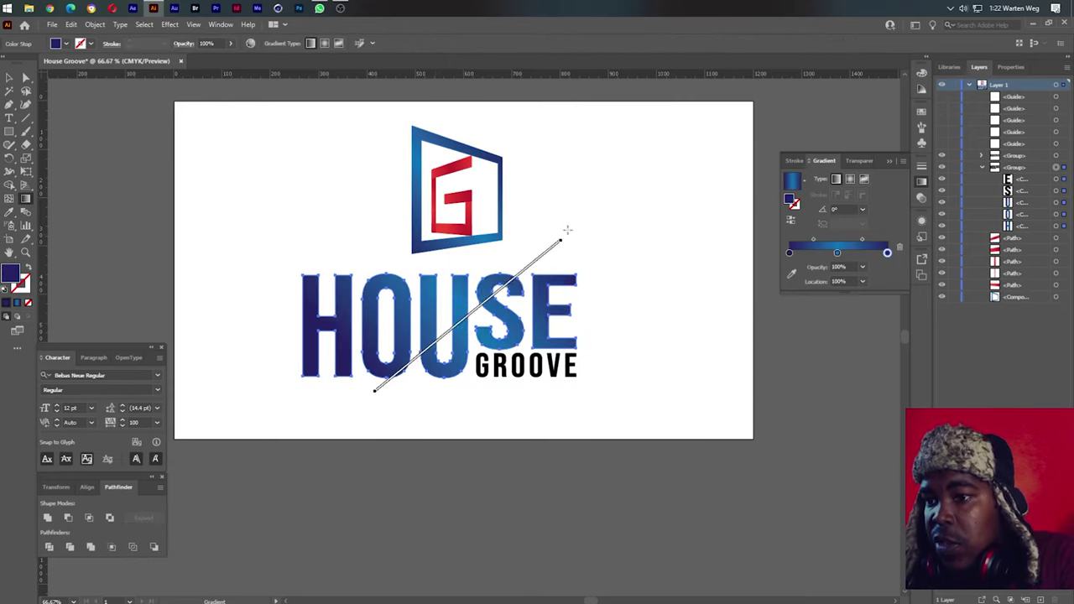
Step: Select the GROOVE text, then undo and clear the selection
{"action": "key", "text": "ctrl+shift+a"}
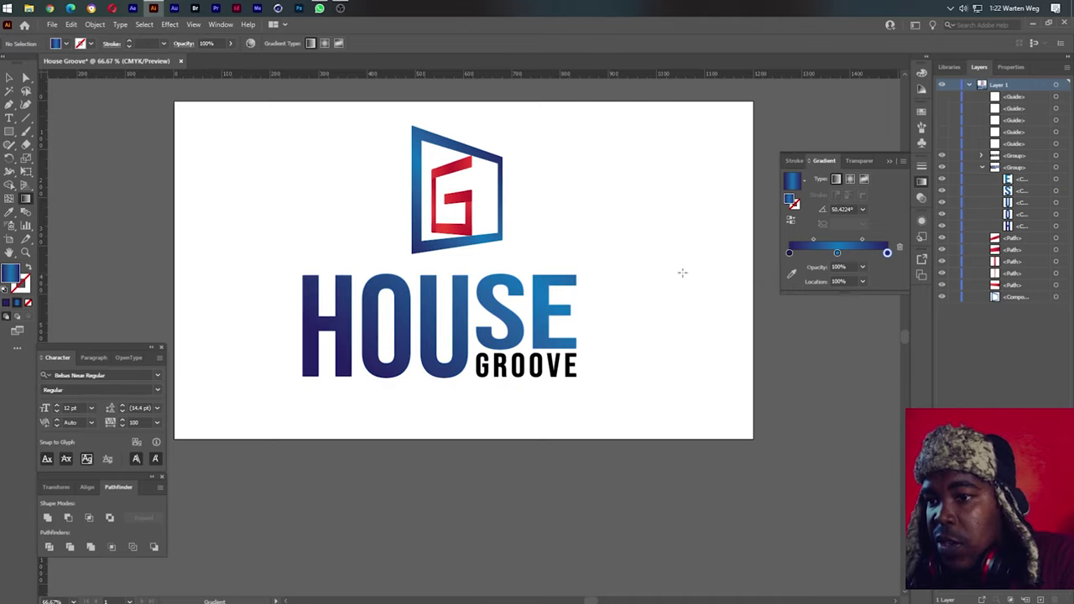
{"action": "left_click", "coordinate": [560, 370]}
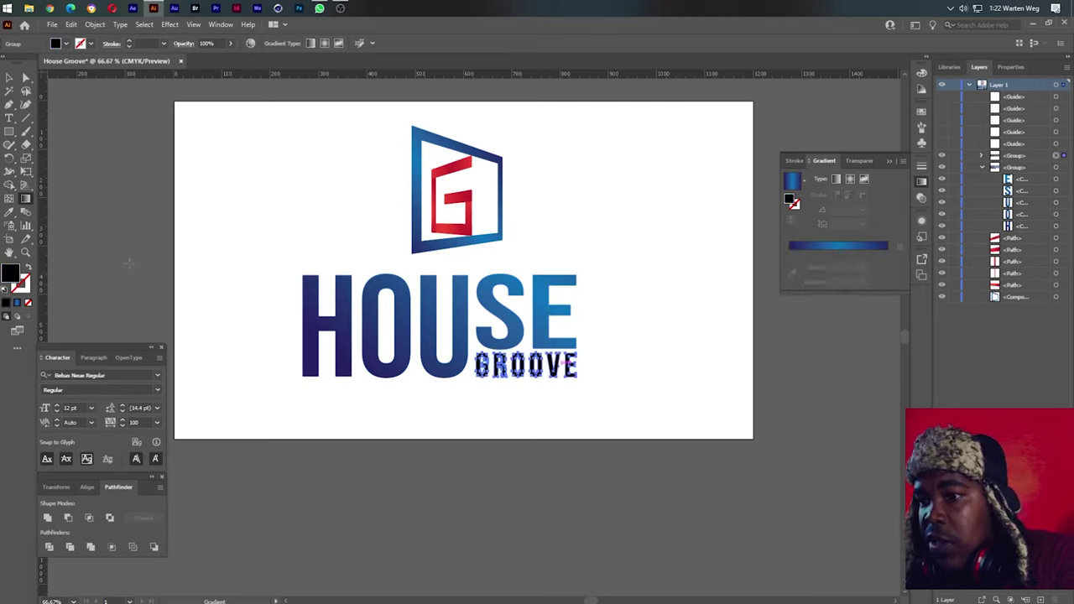
{"action": "key", "text": "ctrl+shift+a"}
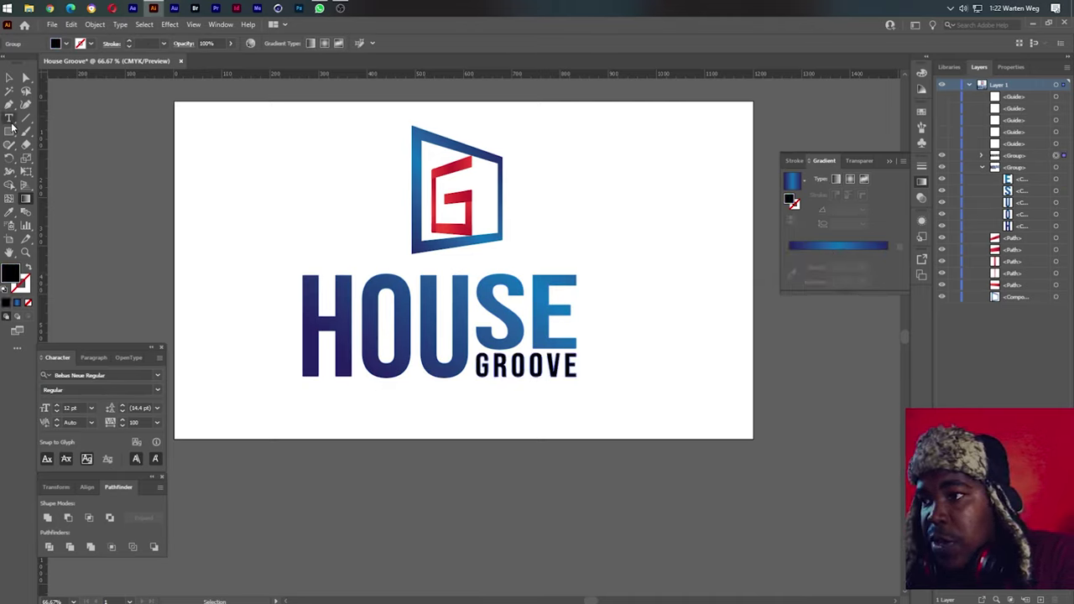
{"action": "key", "text": "ctrl+z"}
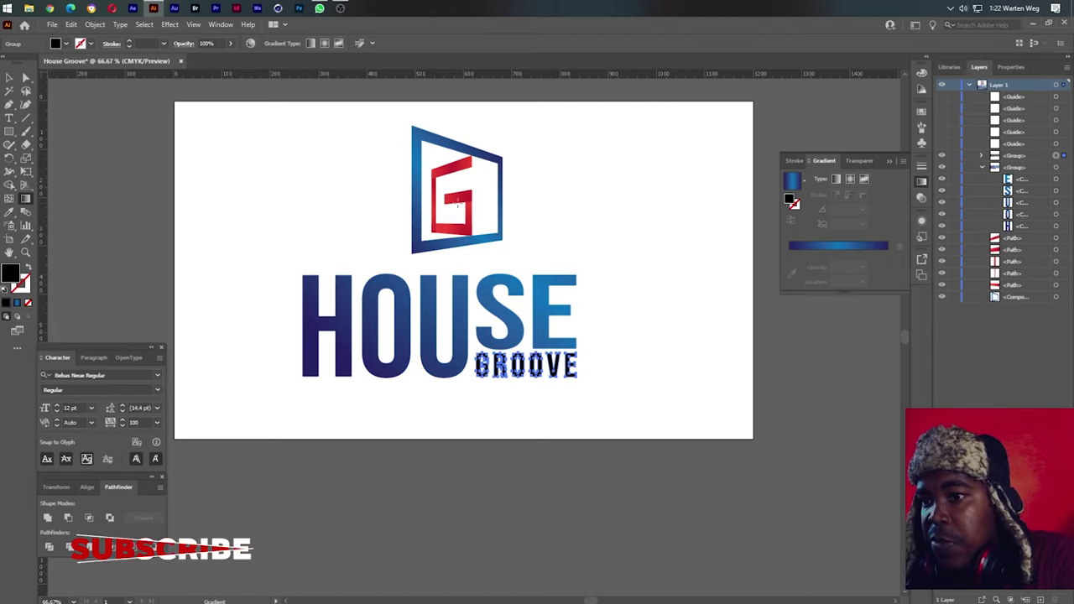
{"action": "key", "text": "ctrl+shift+a"}
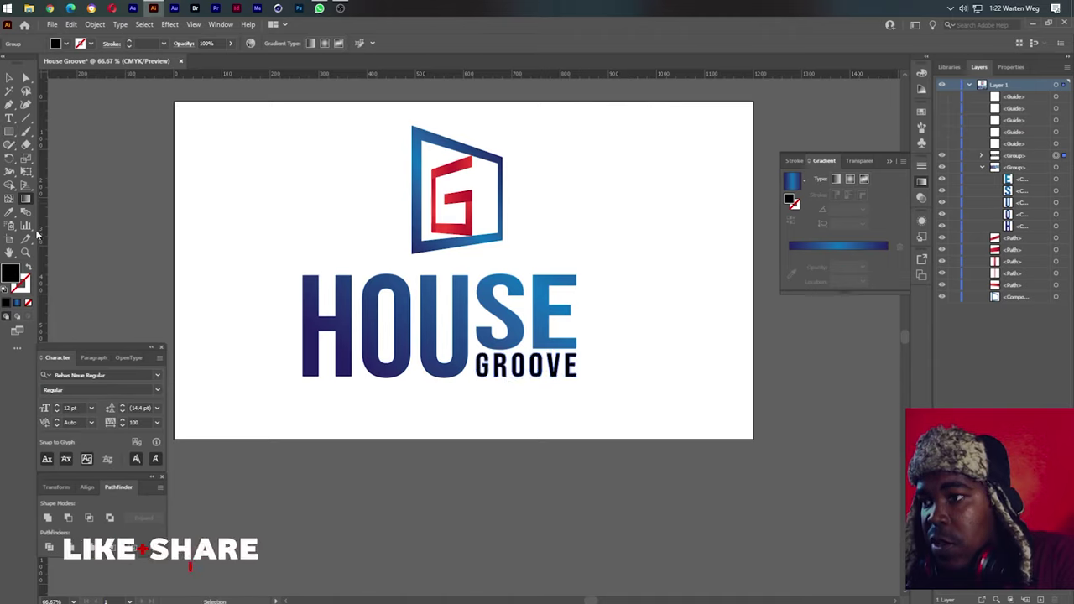
Step: Copy the G's red gradient onto the GROOVE text with the Eyedropper
{"action": "left_click", "coordinate": [9, 212]}
{"action": "key", "text": "ctrl+z"}
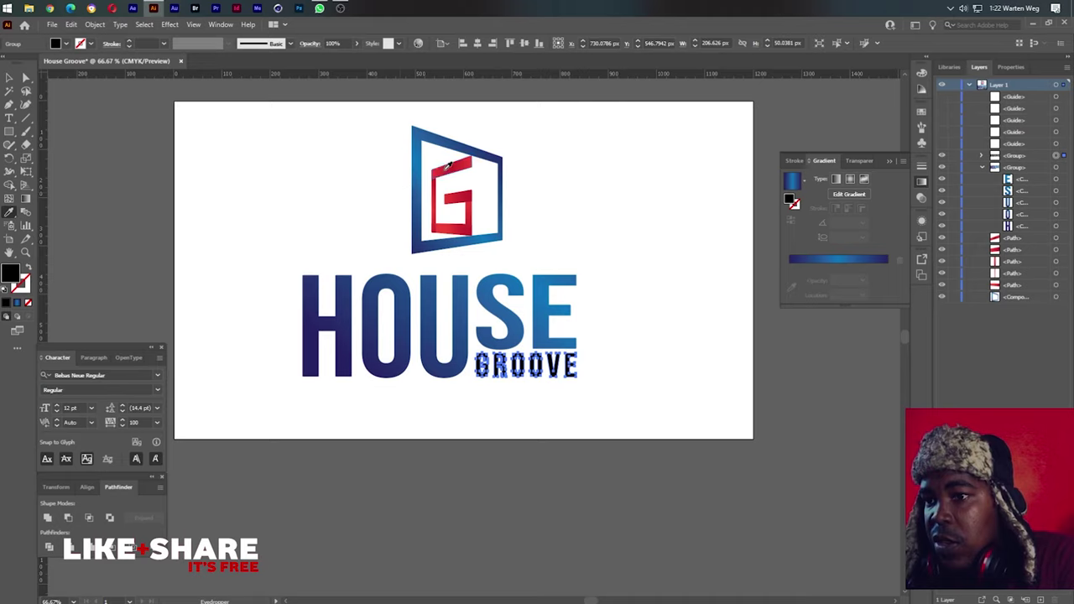
{"action": "left_click", "coordinate": [447, 165]}
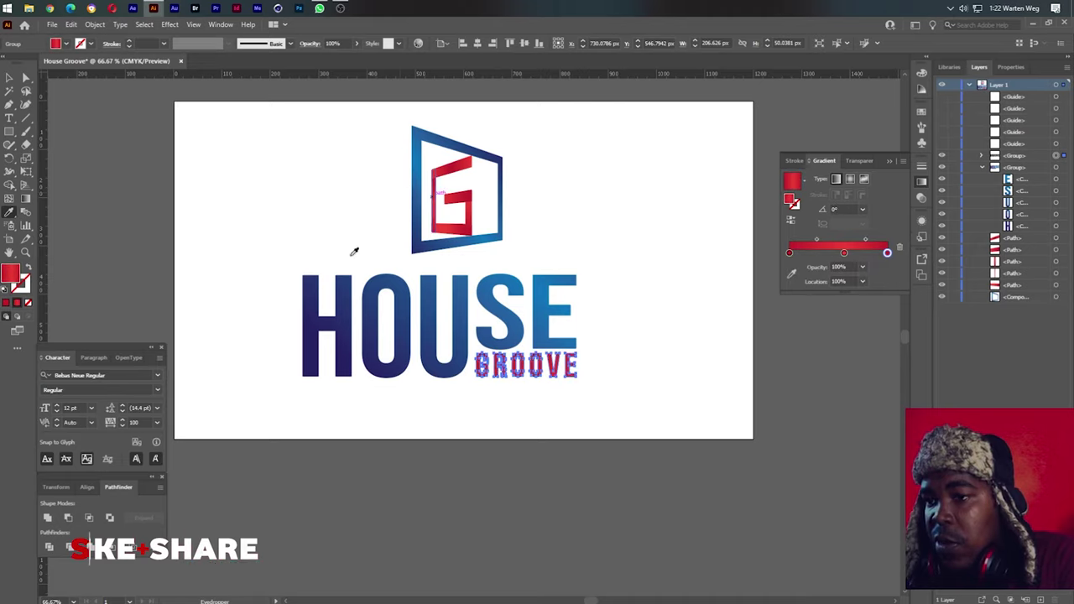
{"action": "key", "text": "ctrl+shift+a"}
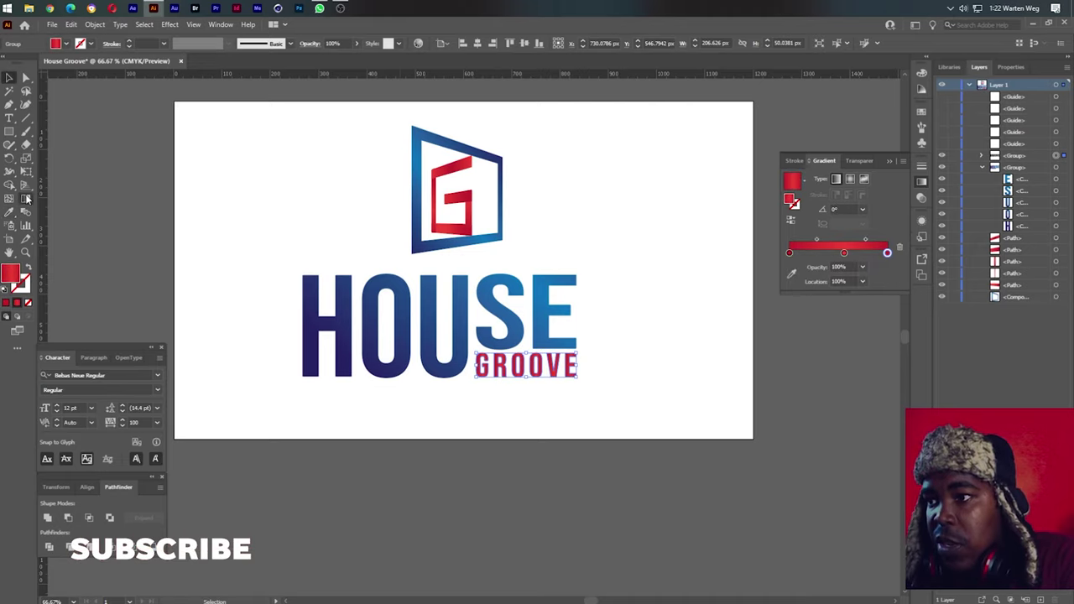
Step: Angle GROOVE's red gradient diagonally at about 49°
{"action": "left_click", "coordinate": [25, 199]}
{"action": "left_click_drag", "start_coordinate": [495, 390], "coordinate": [599, 269]}
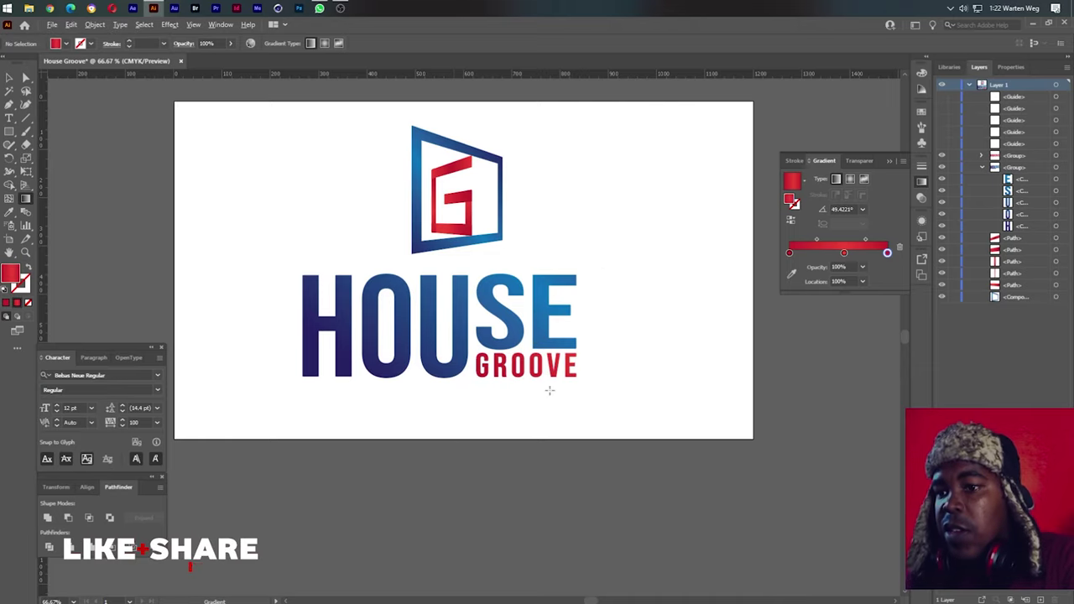
{"action": "scroll", "coordinate": [551, 389], "scroll_direction": "down", "scroll_amount": 2}
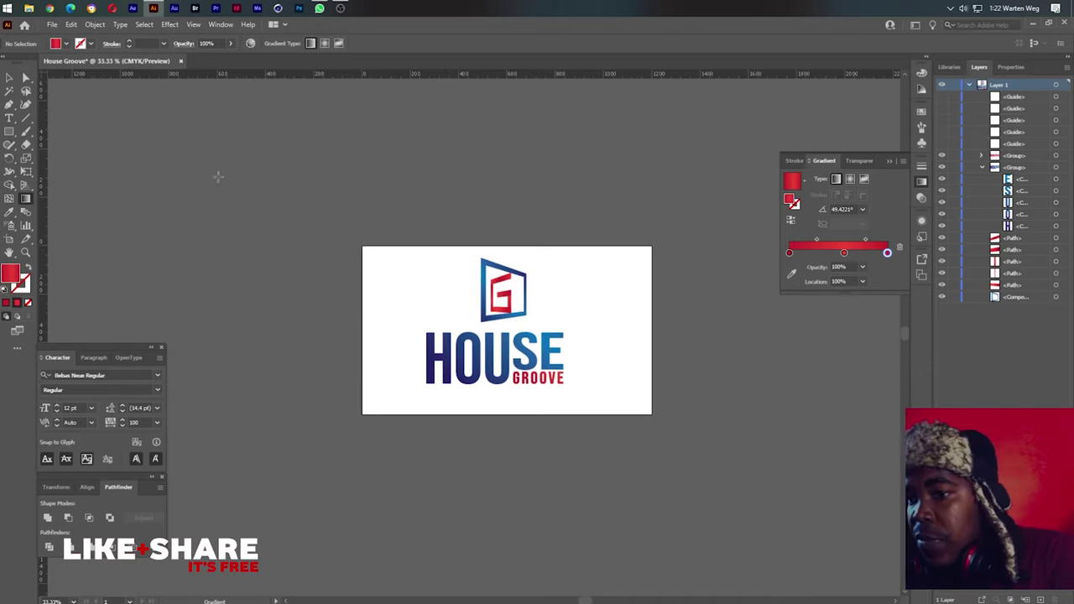
{"action": "left_click", "coordinate": [10, 77]}
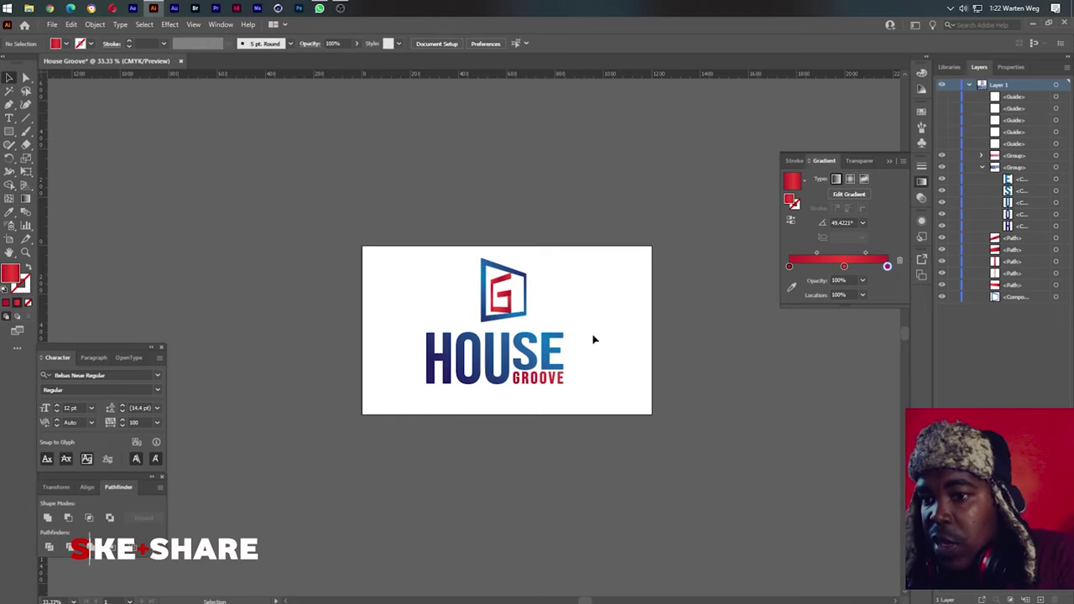
Step: Group the HOUSE and GROOVE lettering into one object
{"action": "left_click_drag", "start_coordinate": [593, 339], "coordinate": [402, 399]}
{"action": "right_click", "coordinate": [491, 388]}
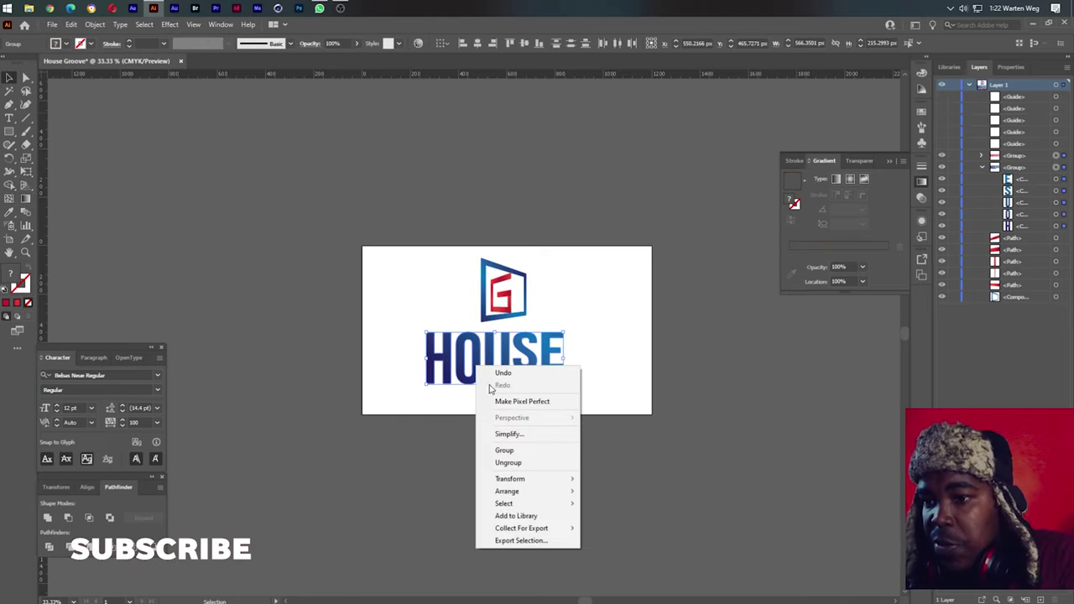
{"action": "left_click", "coordinate": [539, 450]}
{"action": "left_click", "coordinate": [613, 352]}
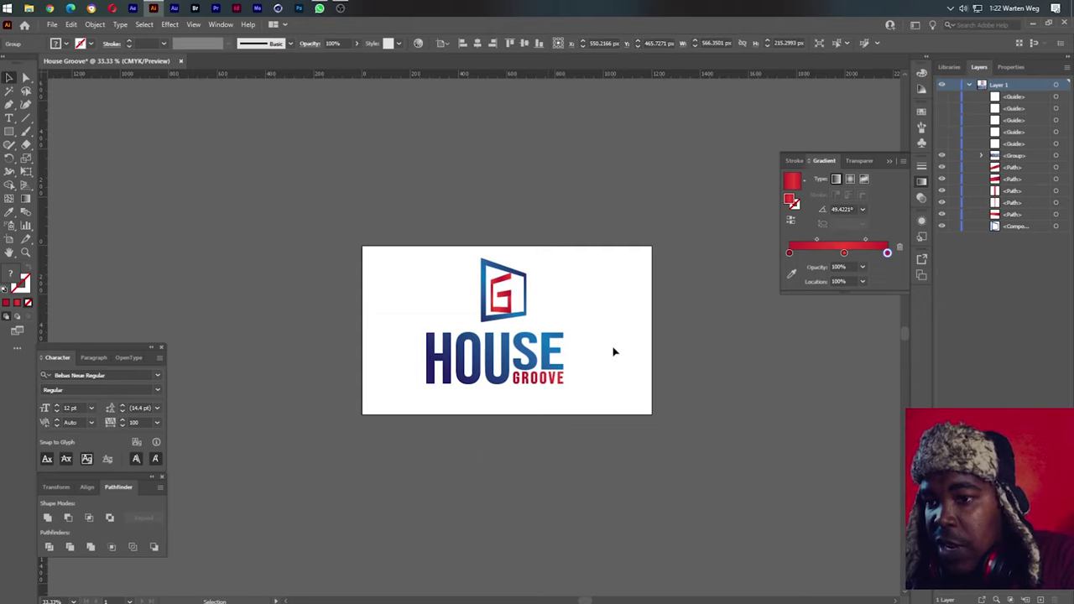
Step: Group the G emblem parts into one object
{"action": "left_click", "coordinate": [474, 307]}
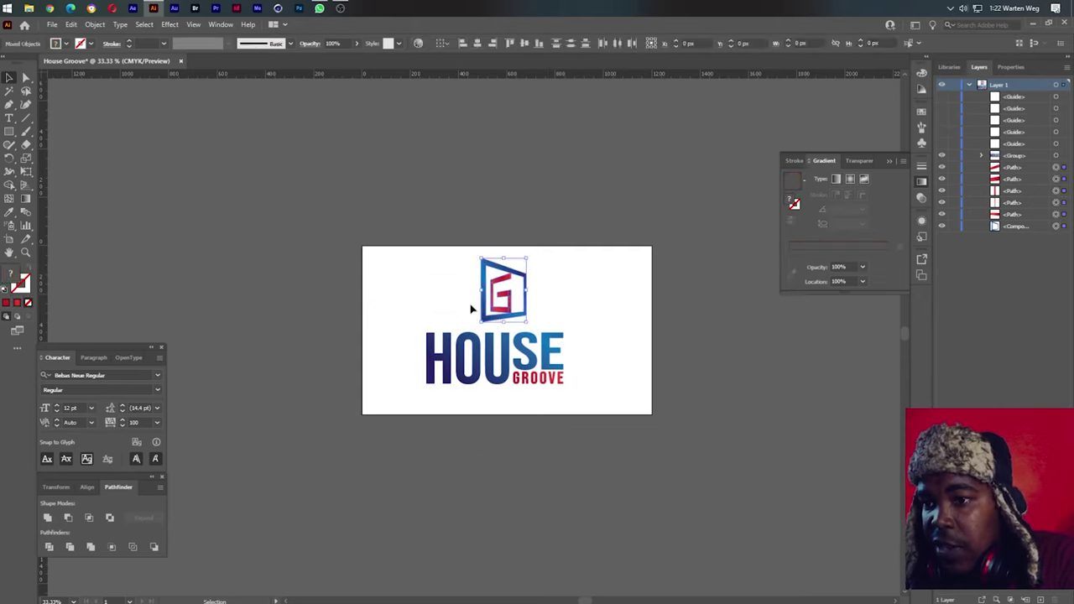
{"action": "right_click", "coordinate": [478, 304]}
{"action": "left_click", "coordinate": [521, 384]}
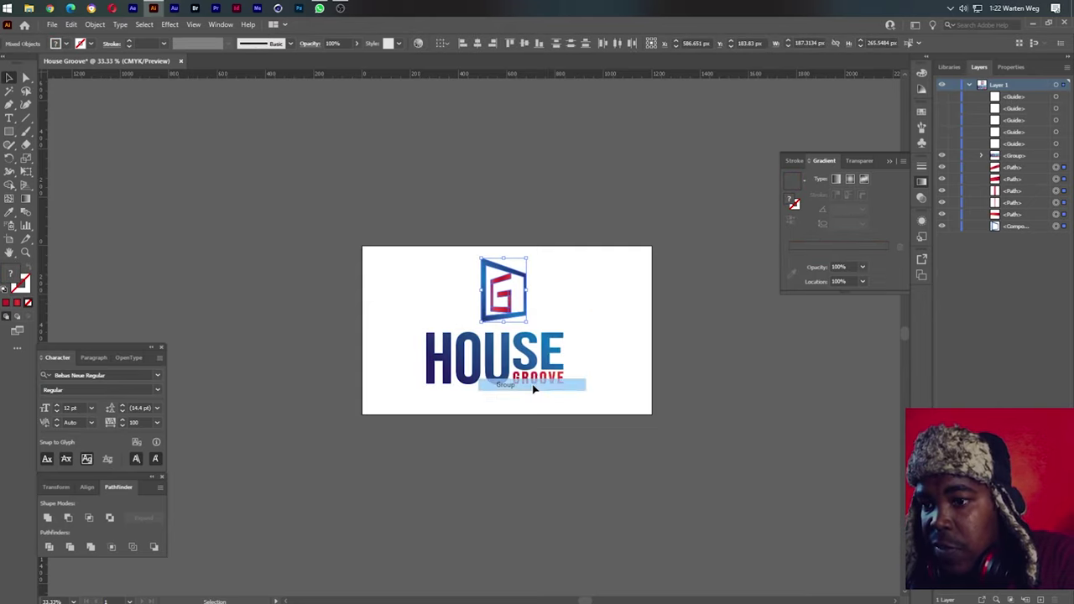
Step: Centre the whole logo horizontally and scale it up proportionally to about 668 × 616 px
{"action": "key", "text": "ctrl+a"}
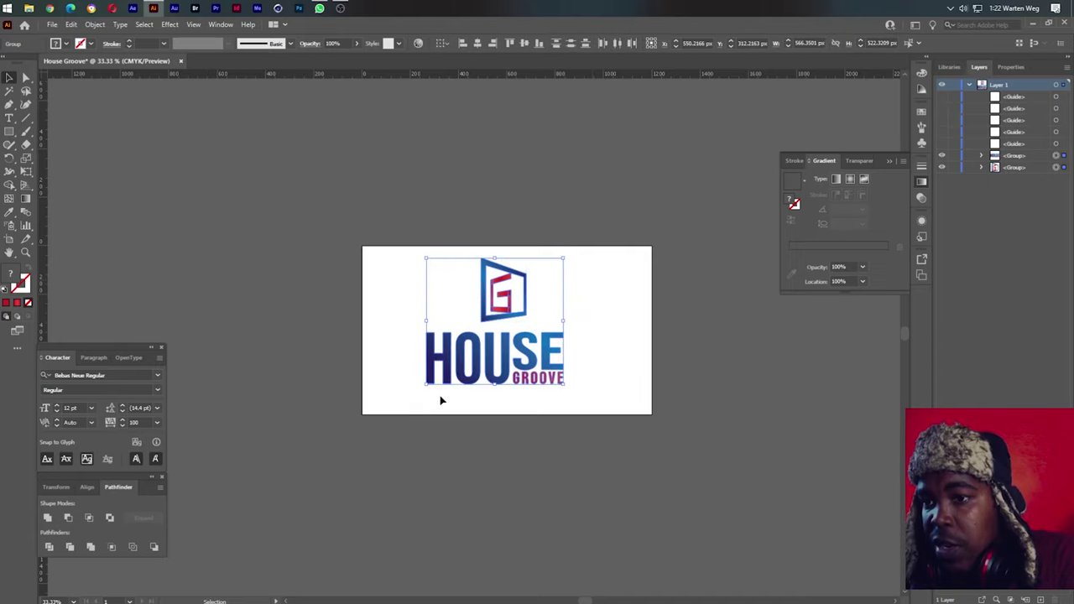
{"action": "left_click", "coordinate": [478, 43]}
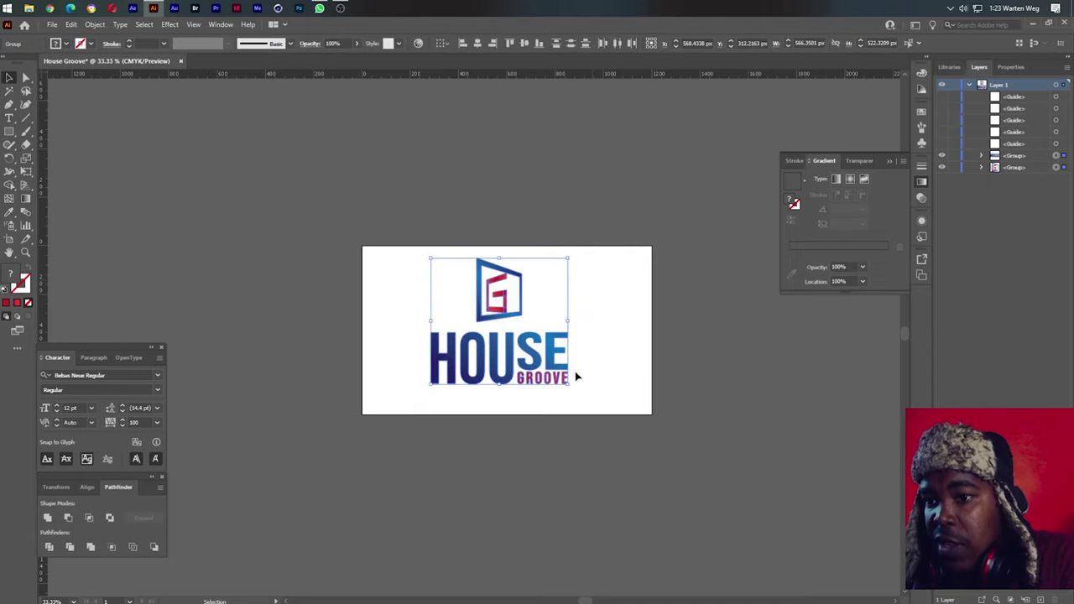
{"action": "mouse_move", "coordinate": [571, 323]}
{"action": "left_mouse_down"}
{"action": "mouse_move", "coordinate": [593, 330]}
{"action": "mouse_move", "coordinate": [538, 329]}
{"action": "left_mouse_up"}
{"action": "left_click", "coordinate": [640, 298]}
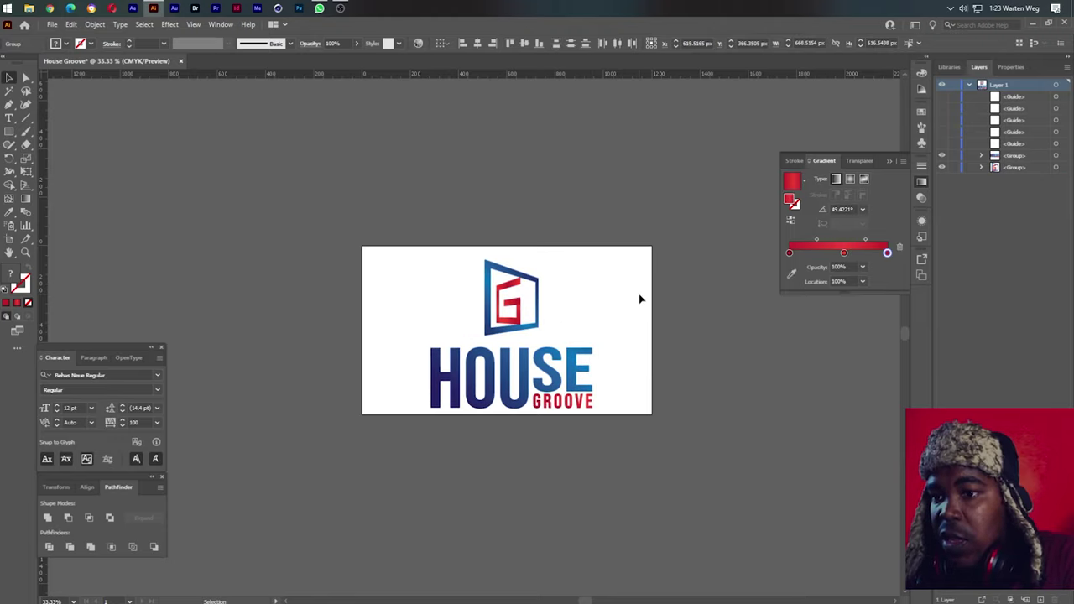
{"action": "scroll", "coordinate": [585, 404], "scroll_direction": "up", "scroll_amount": 1}
{"action": "scroll", "coordinate": [585, 403], "scroll_direction": "up", "scroll_amount": 1}
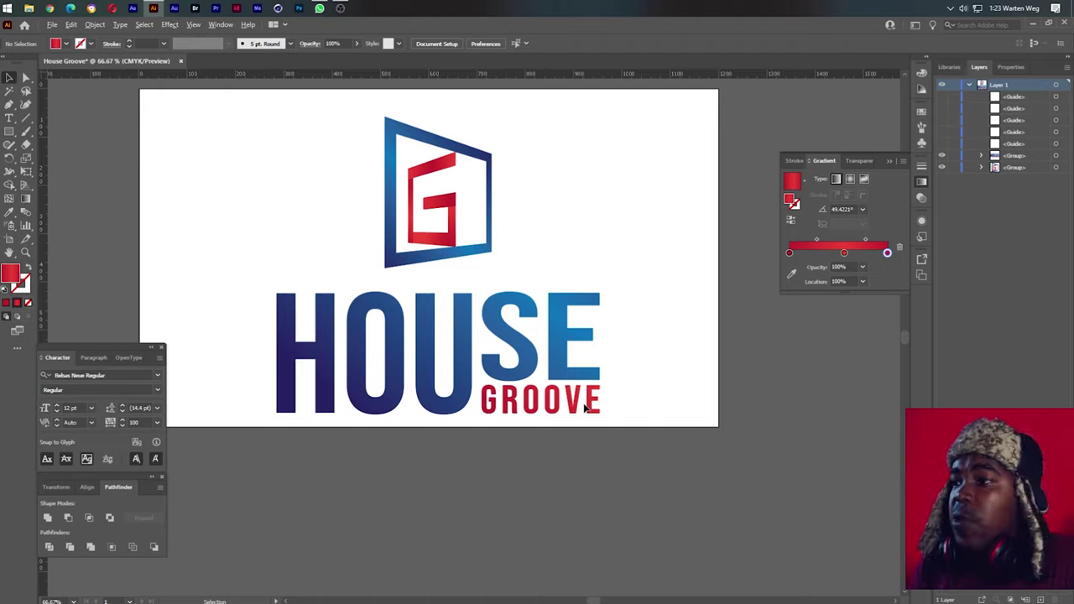